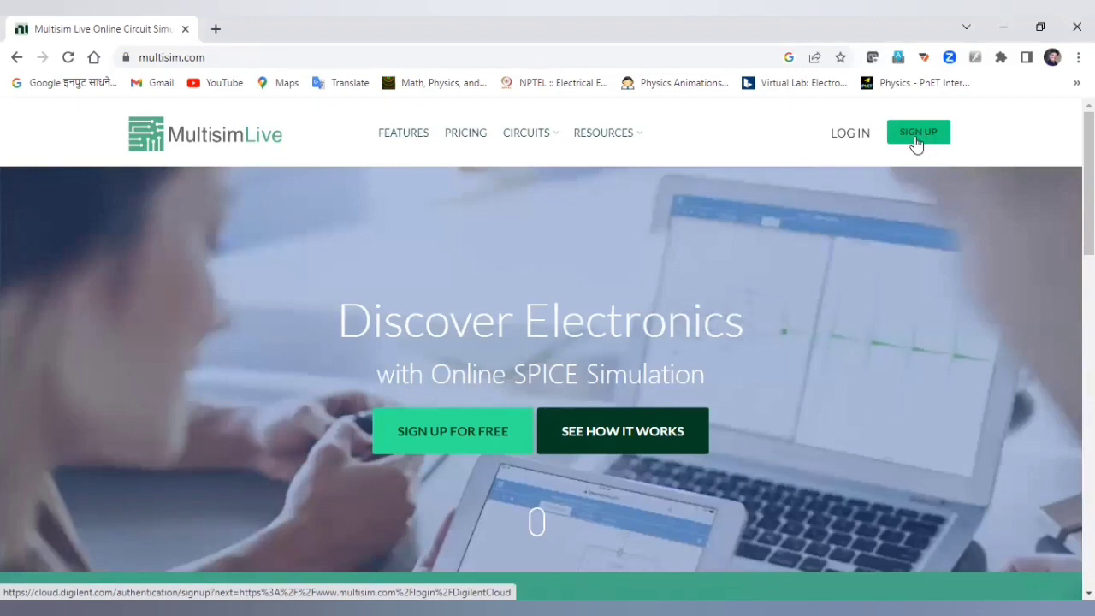
Log in to Multisim Live with the account e-mail and password to reach the profile page.
click(862, 138)
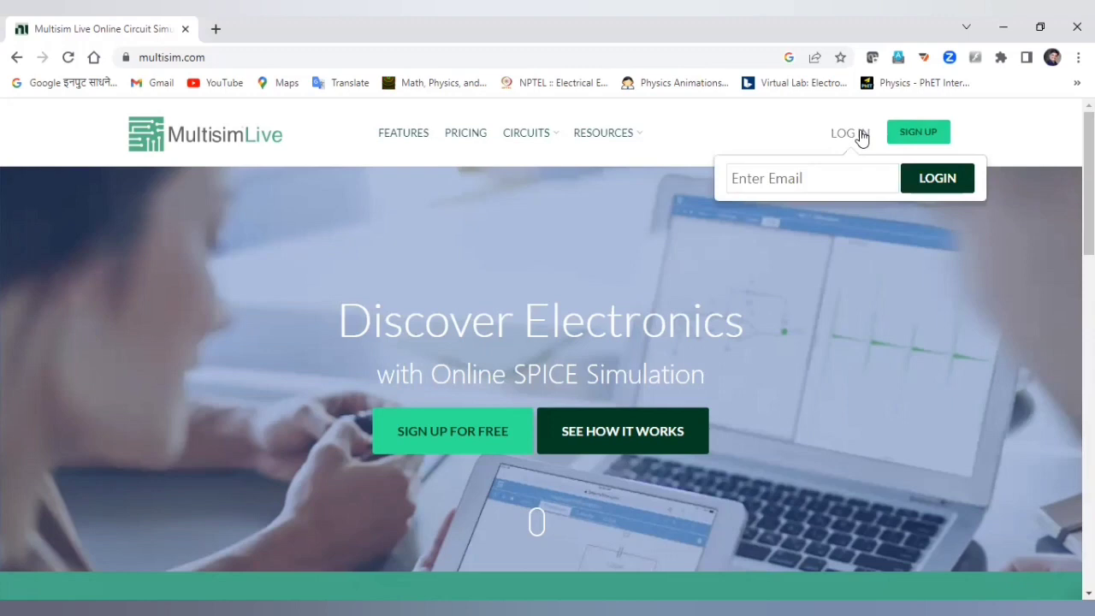
click(876, 178)
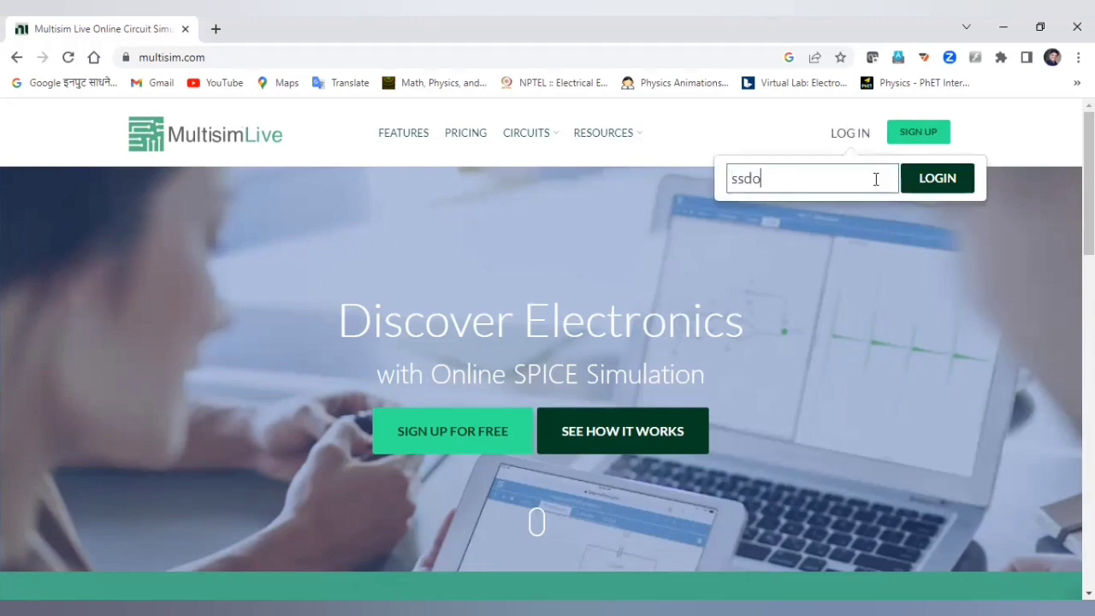
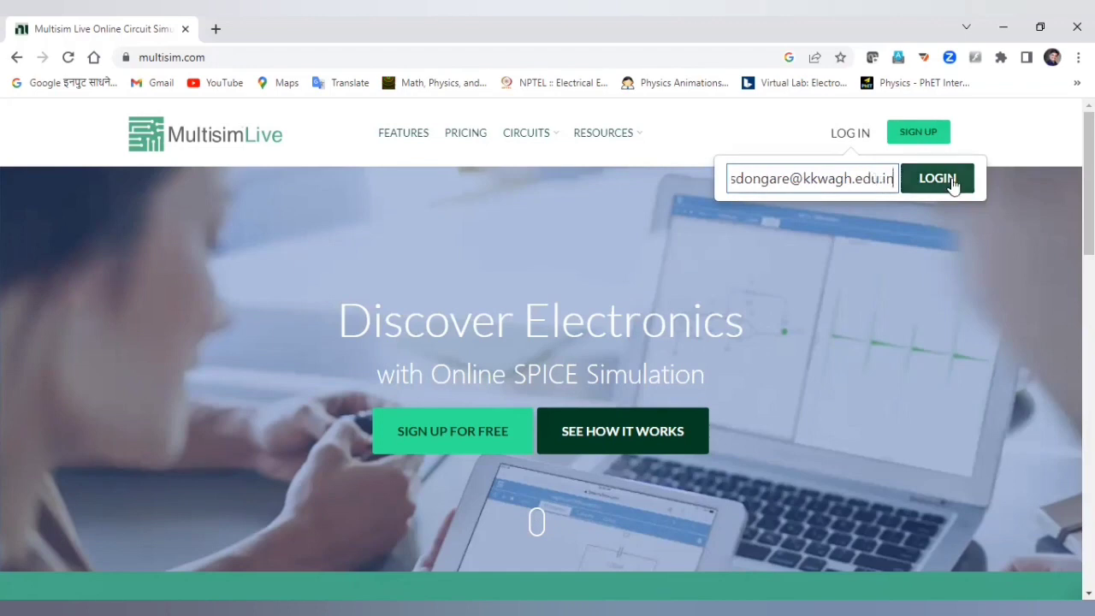
click(940, 182)
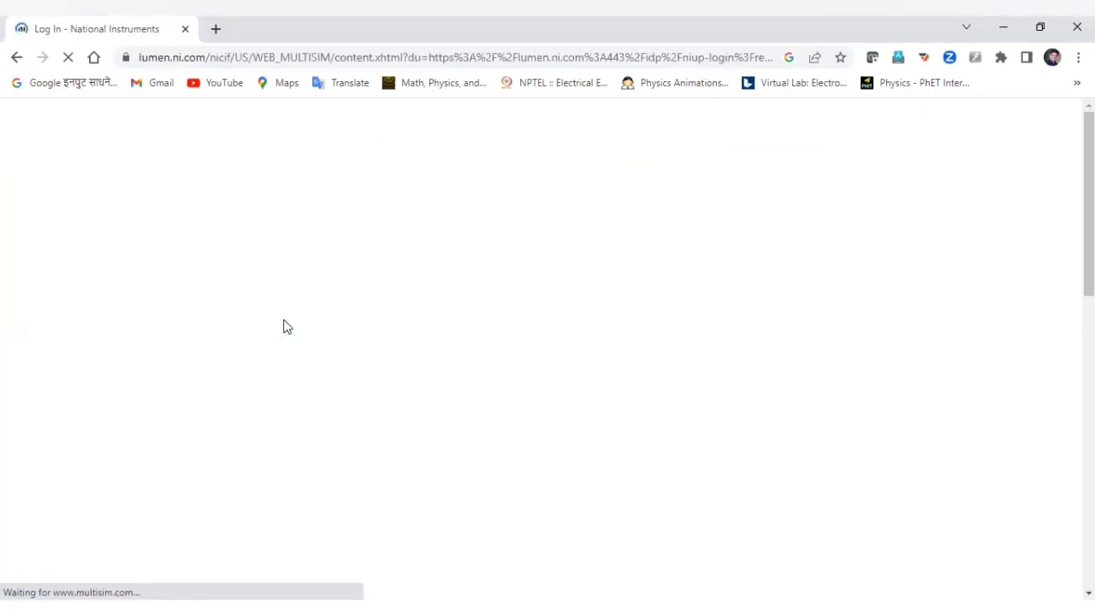
click(436, 504)
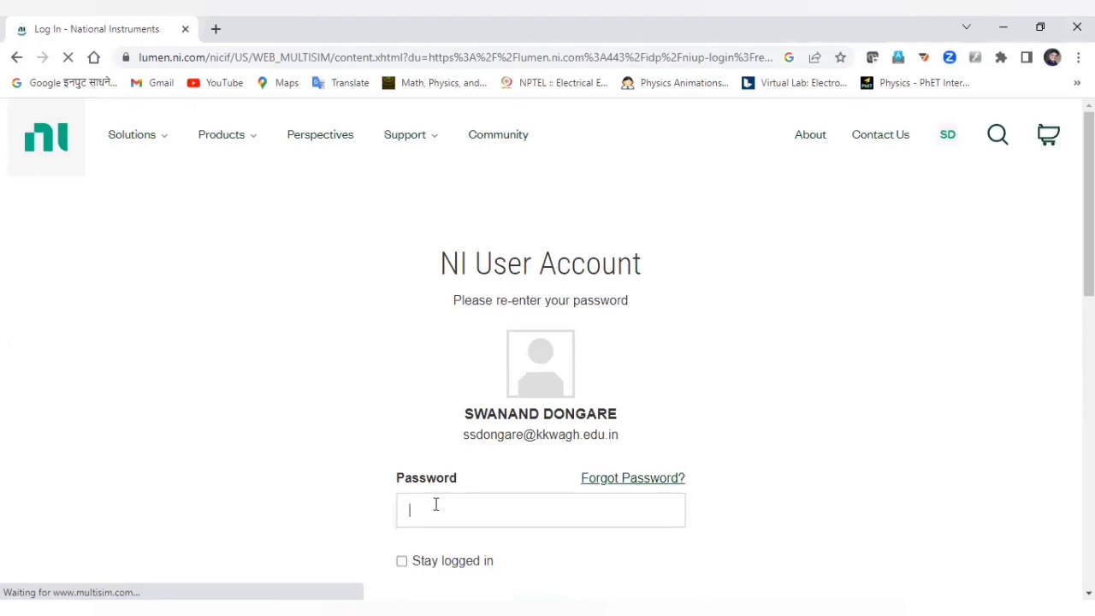
text(****)
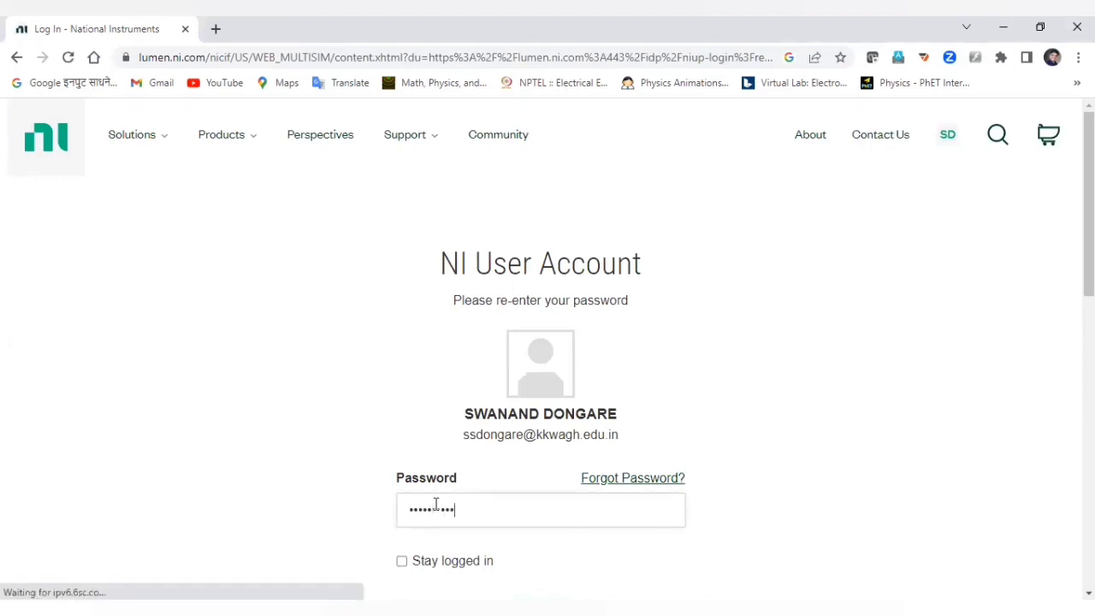
key(Return)
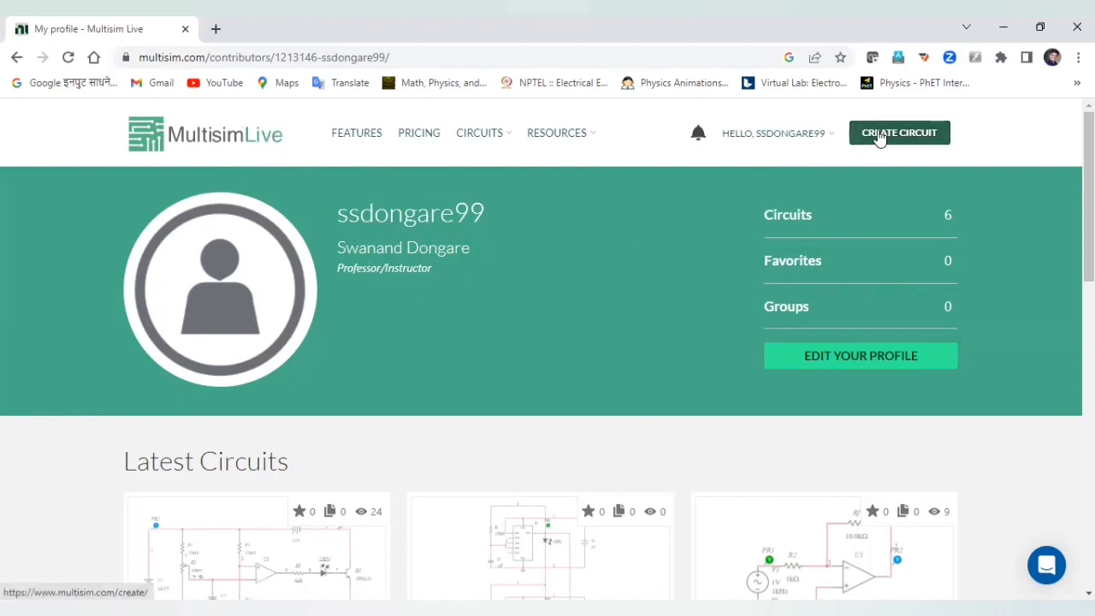
Create a new blank circuit from the profile page.
click(879, 135)
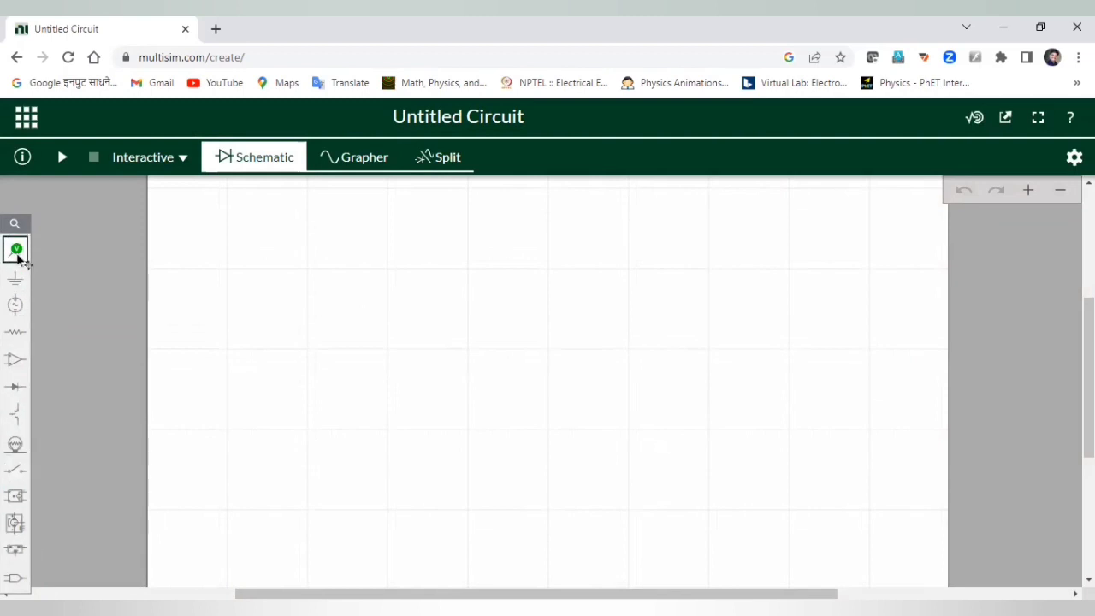
Place DC voltage source V1 on the canvas and change its voltage from 5 V to 15 V.
click(15, 305)
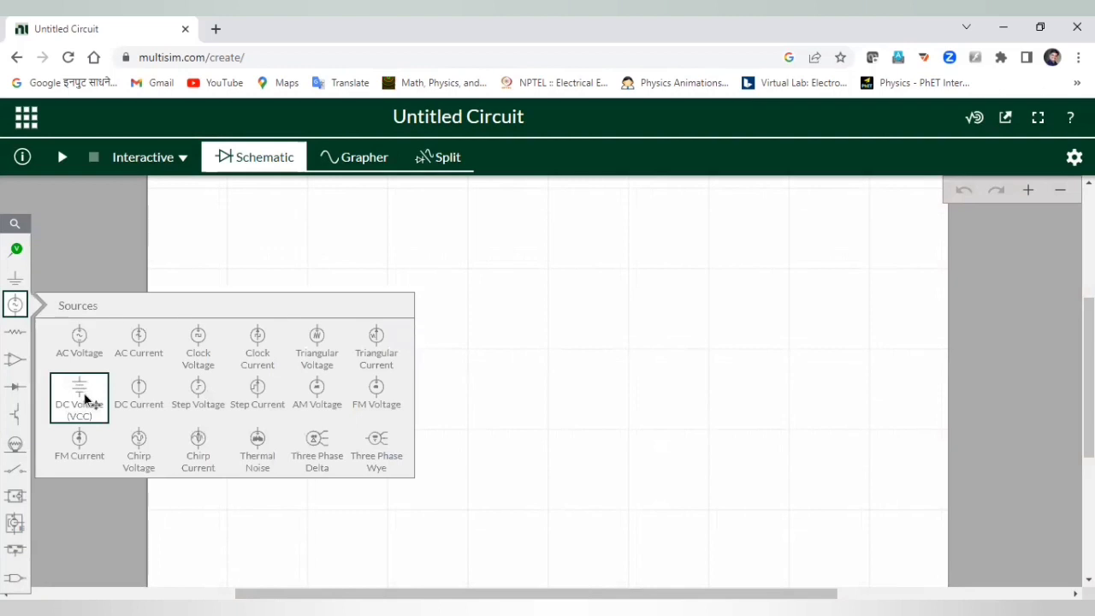
click(86, 399)
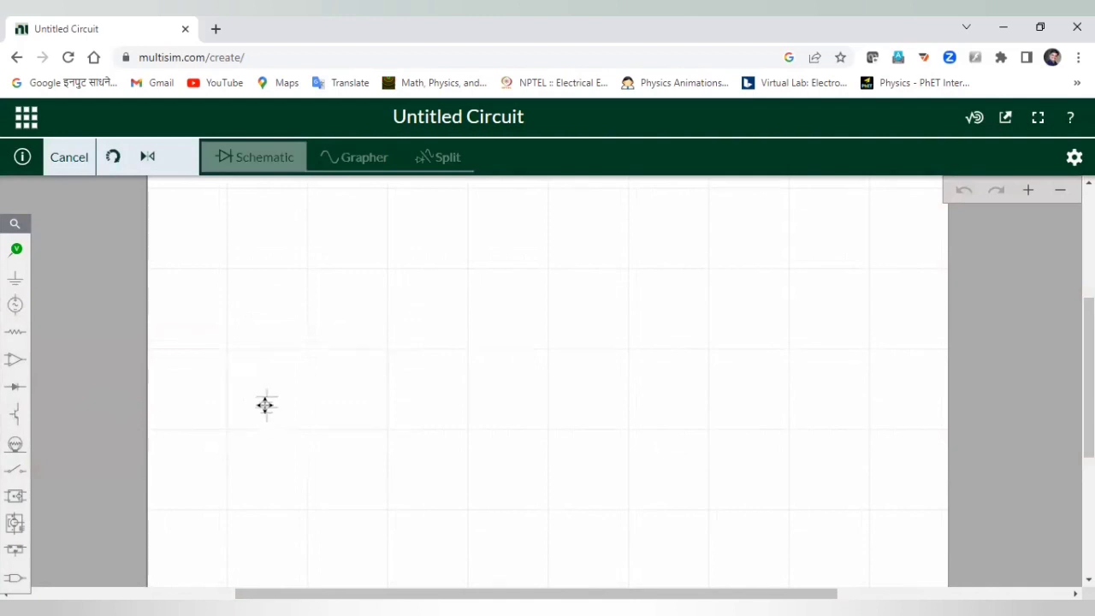
click(266, 404)
click(320, 425)
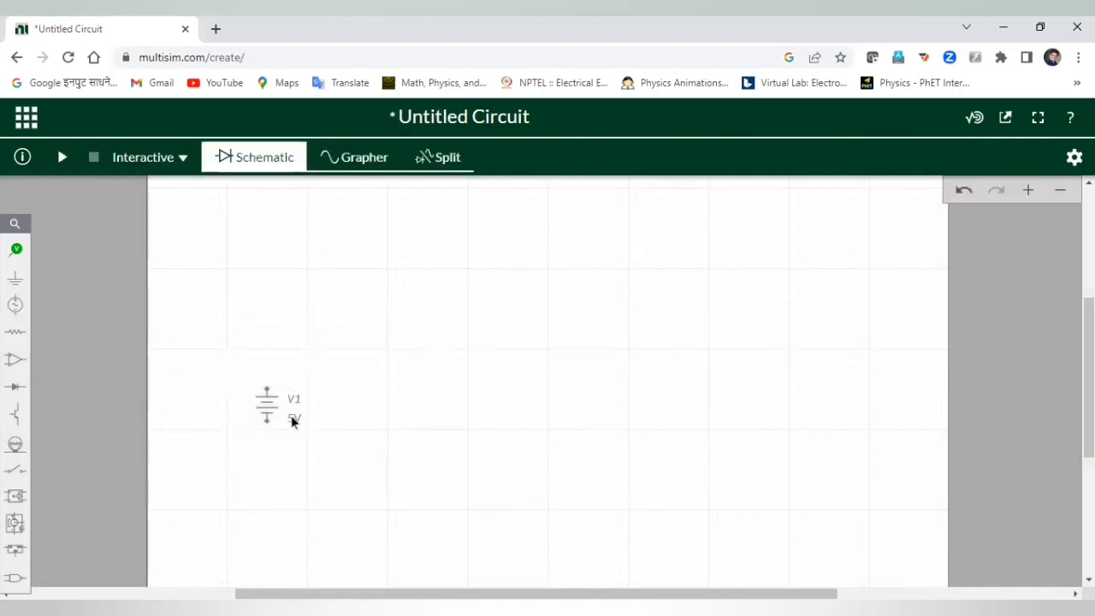
click(292, 419)
click(198, 441)
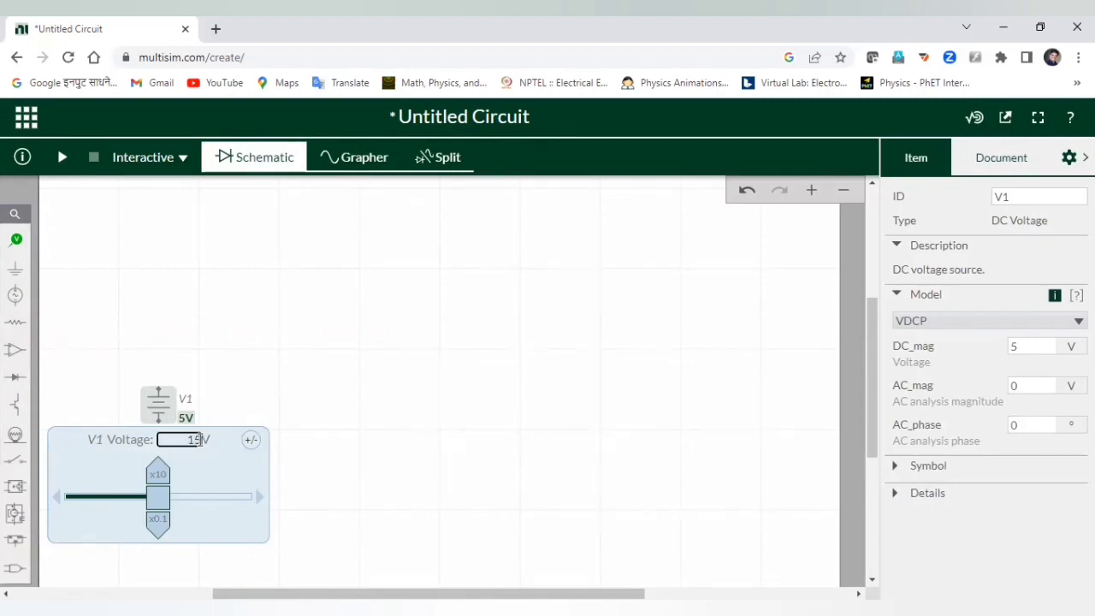
key(Return)
click(300, 418)
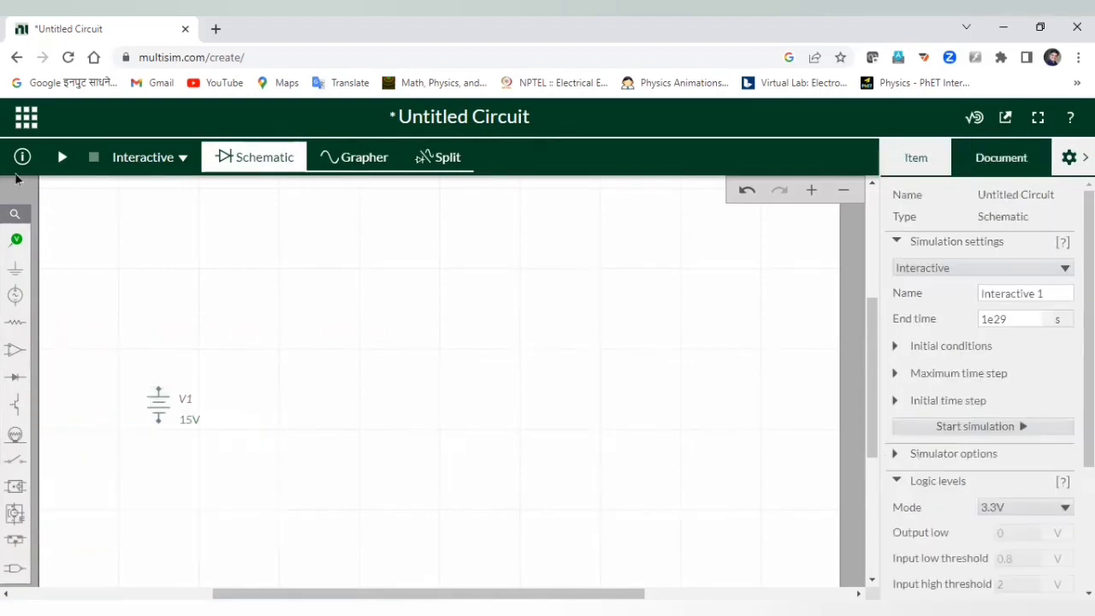
Place a second DC source, V2, and rotate it three quarter-turns so it lies horizontally.
click(14, 295)
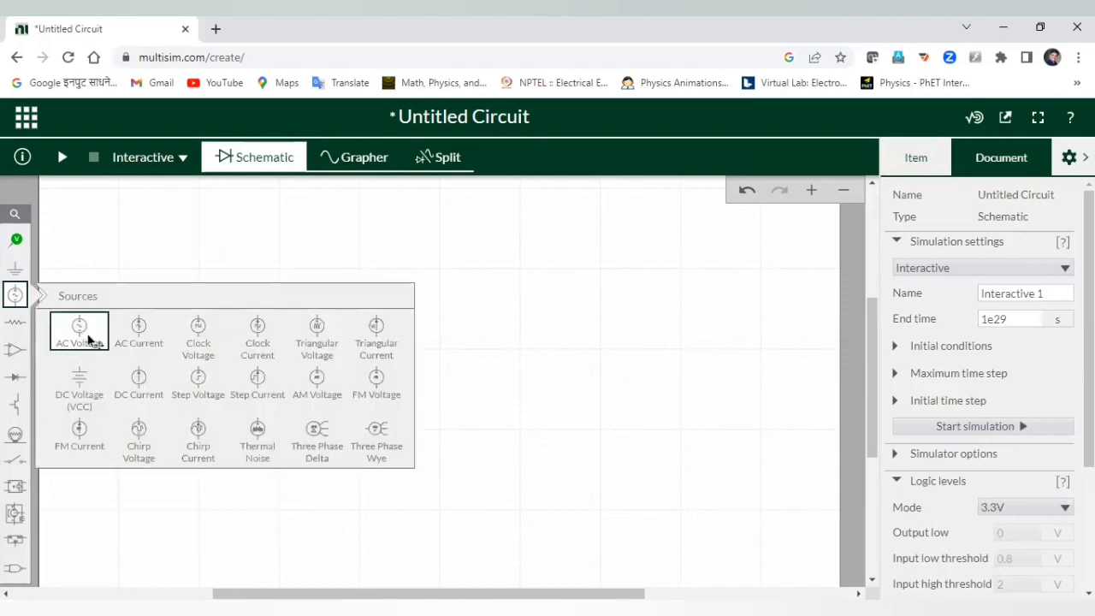
click(79, 380)
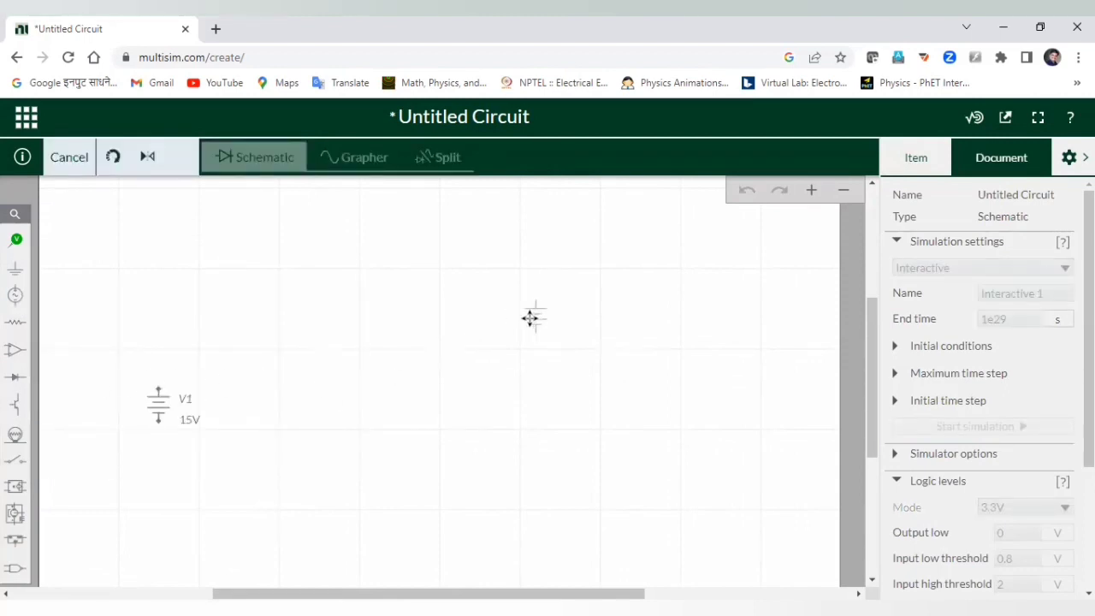
click(526, 312)
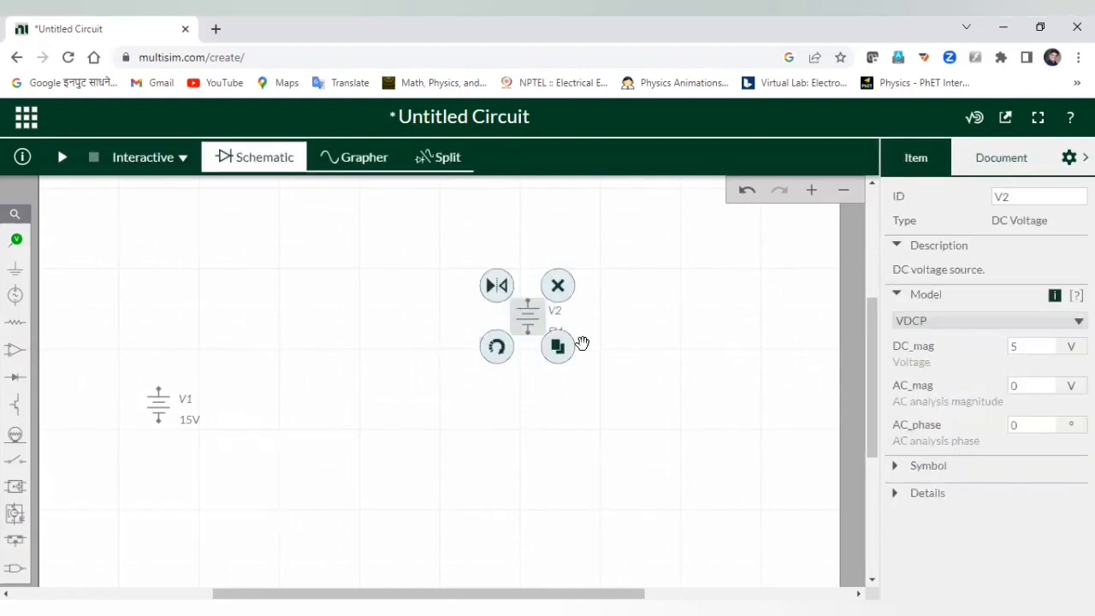
click(492, 347)
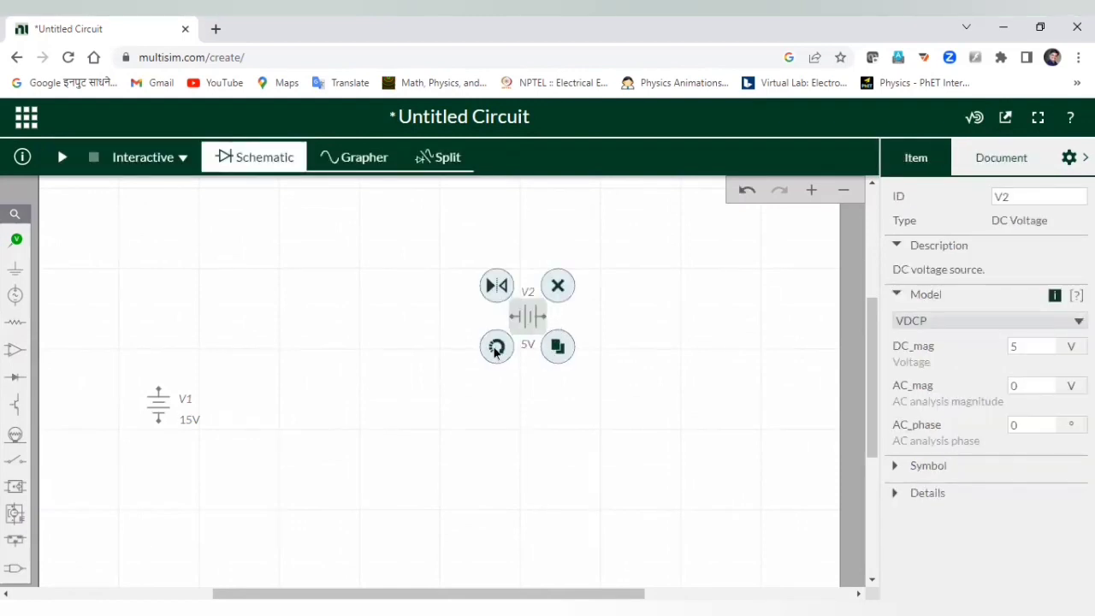
click(494, 349)
click(495, 351)
Set V2 to 12 V and drag it up toward the top of the schematic.
click(527, 345)
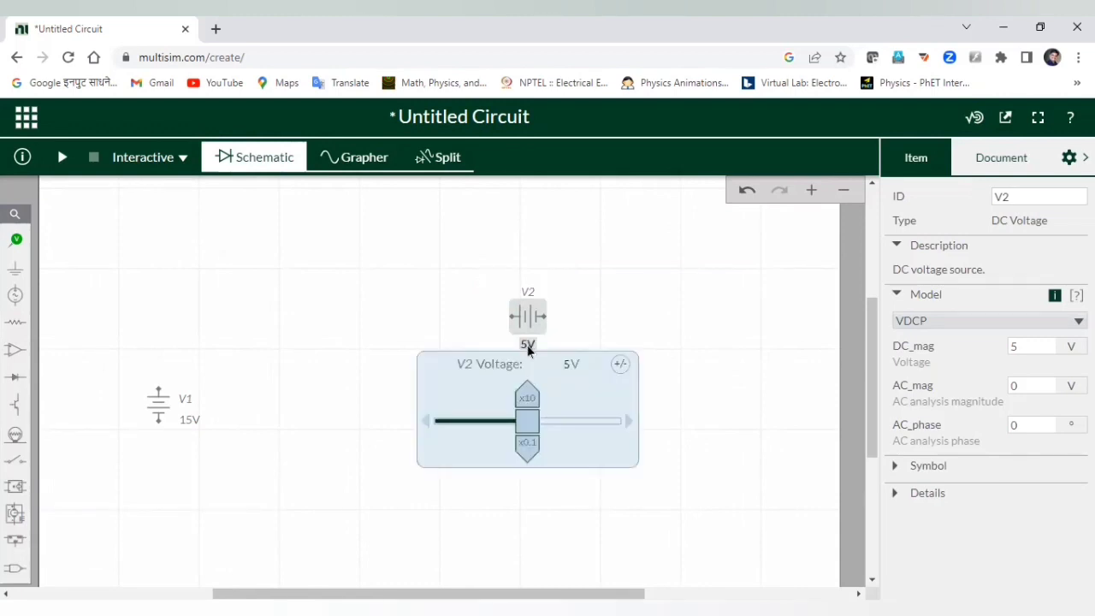
click(562, 359)
text(12)
key(Return)
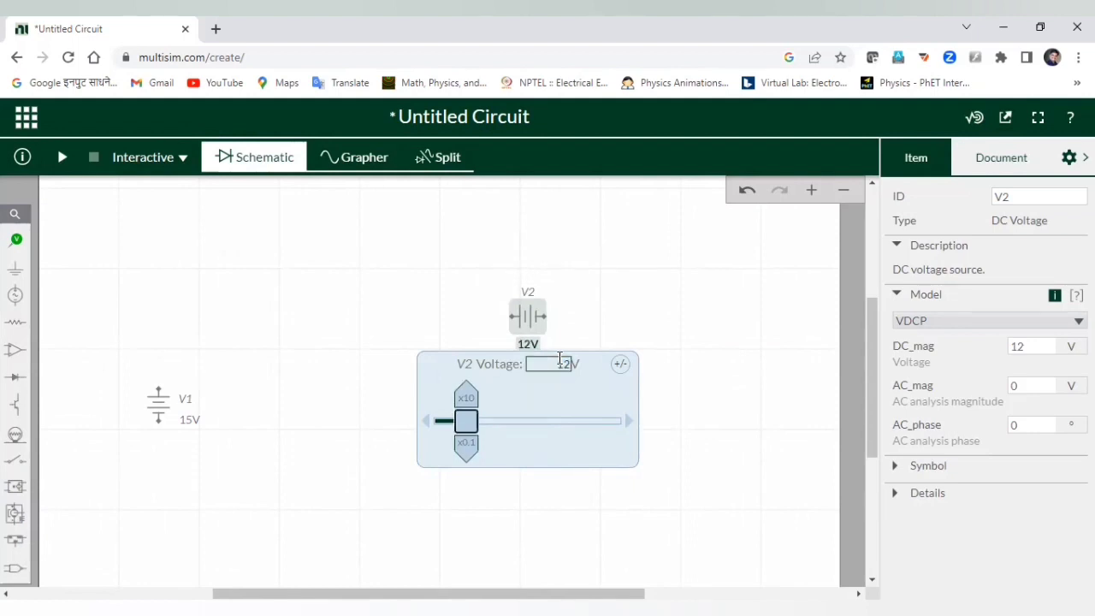
click(596, 303)
drag(510, 289, 475, 249)
click(608, 360)
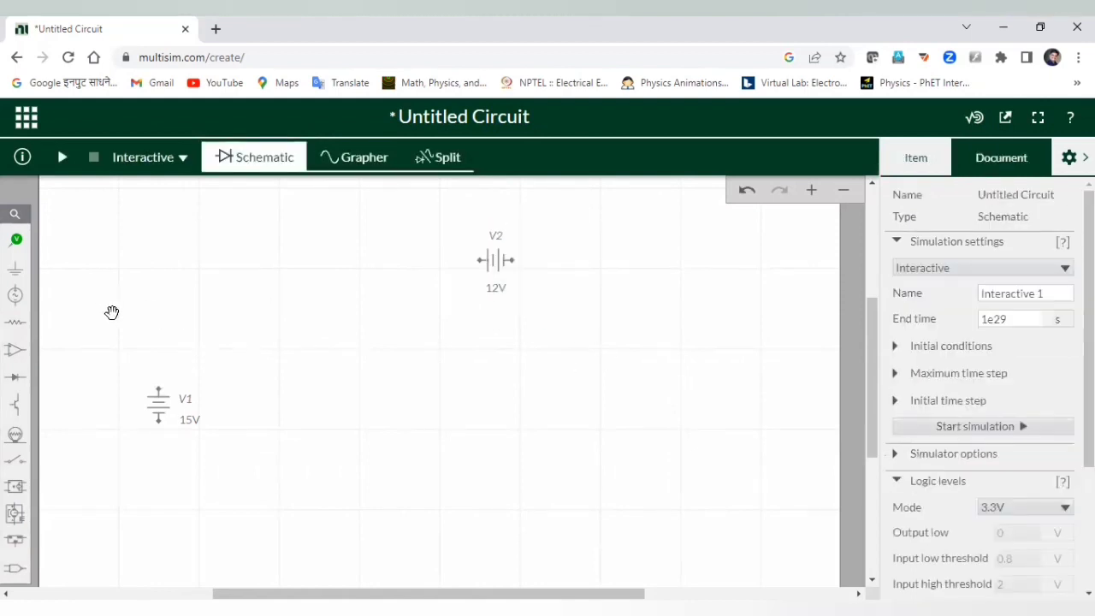
Place an NPN transistor Q1 (beta 100) to the right of V1, below V2.
click(16, 405)
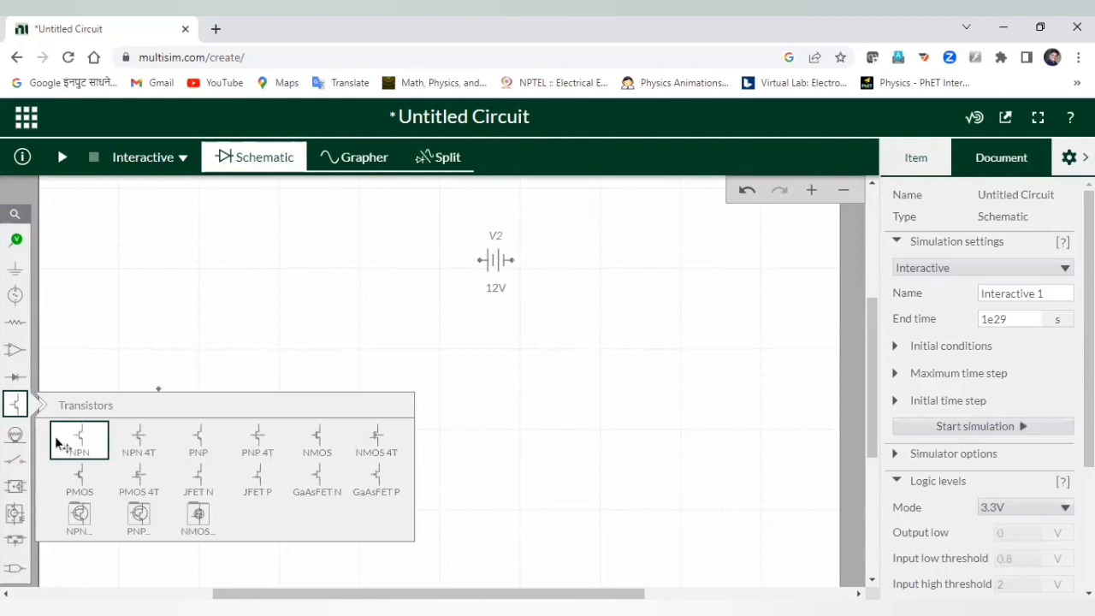
click(57, 441)
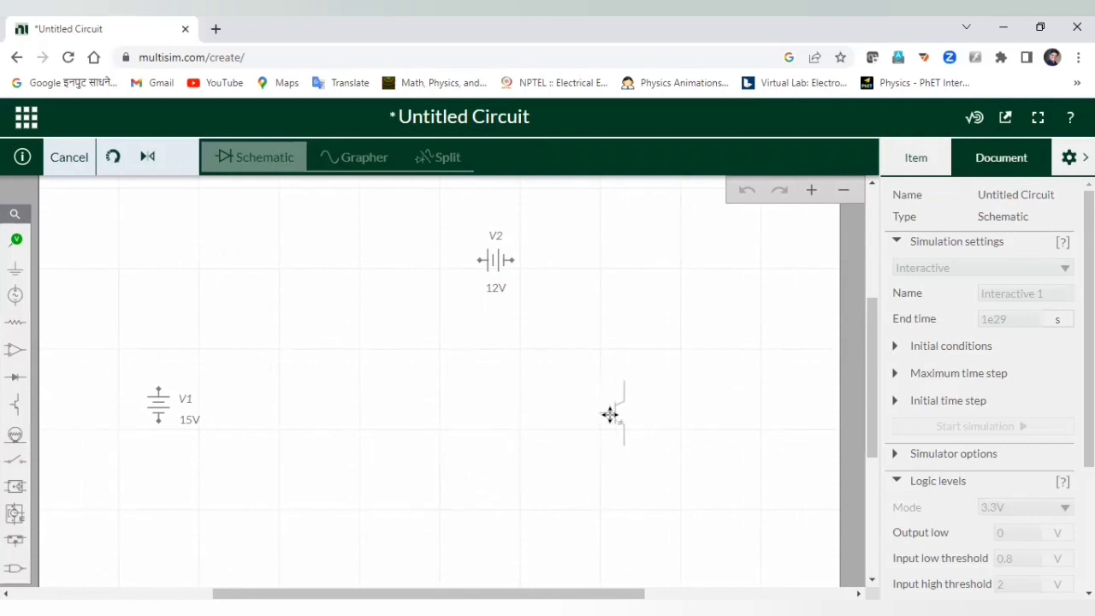
click(609, 414)
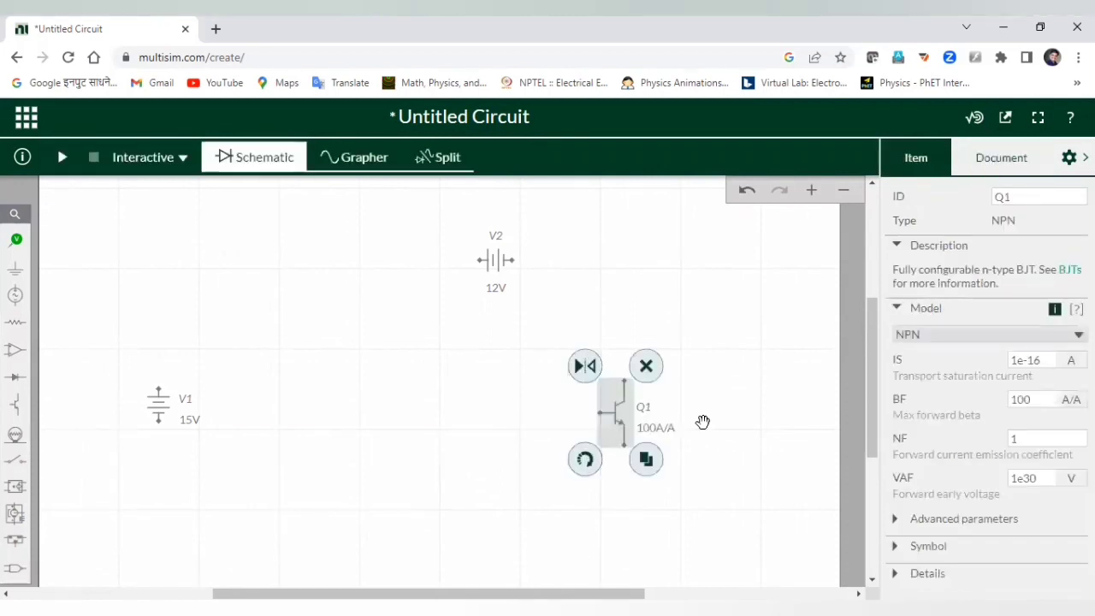
click(702, 421)
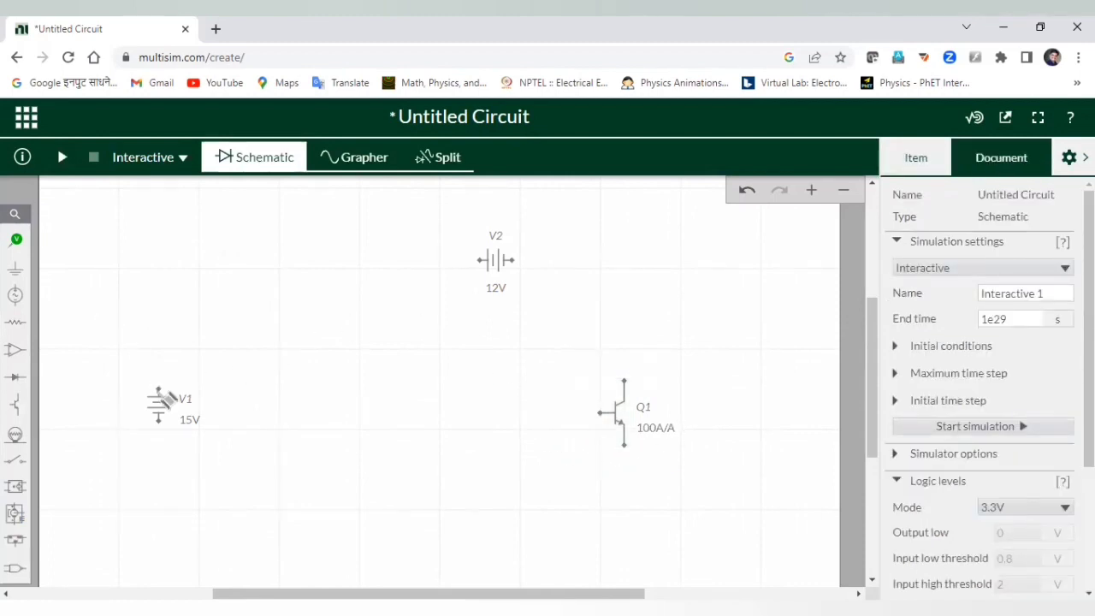
Wire V1's top to V2, V2 to Q1's collector, and Q1's emitter back to V1's bottom.
click(159, 390)
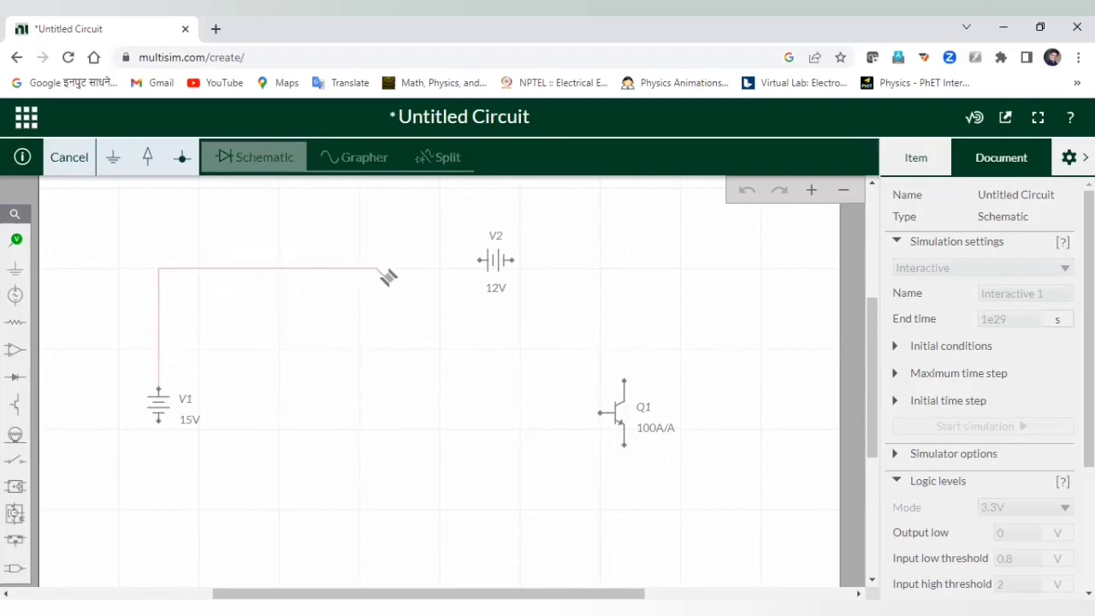
click(486, 264)
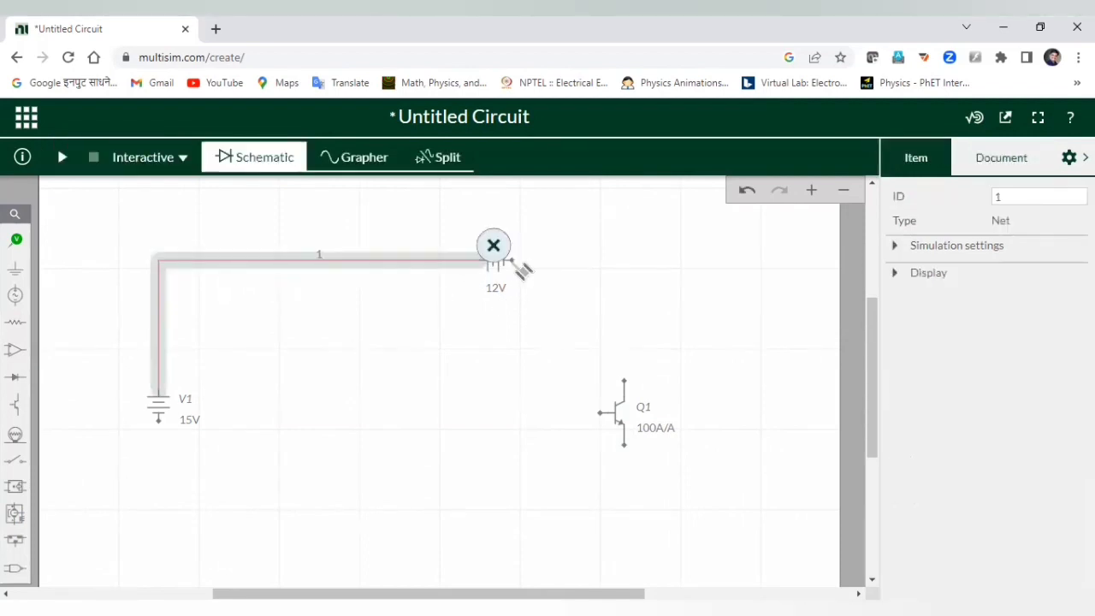
click(515, 262)
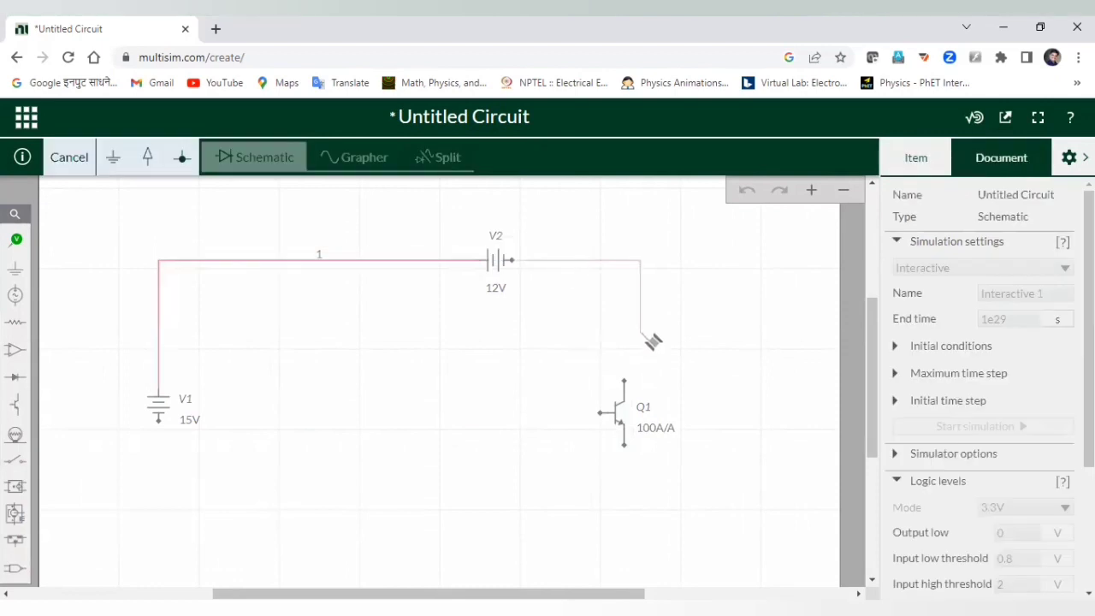
click(625, 381)
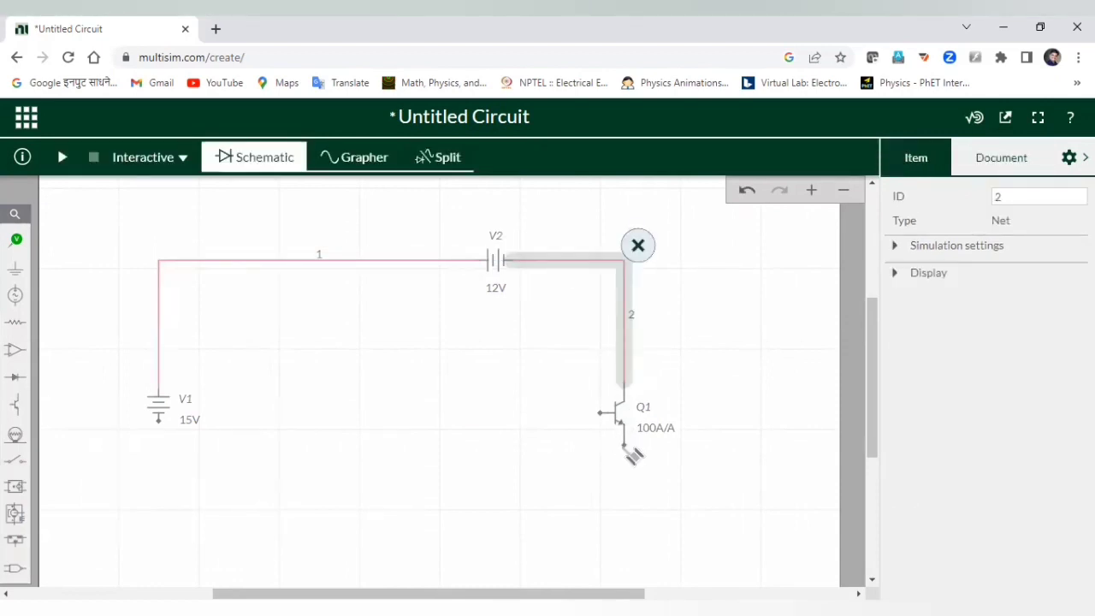
click(624, 444)
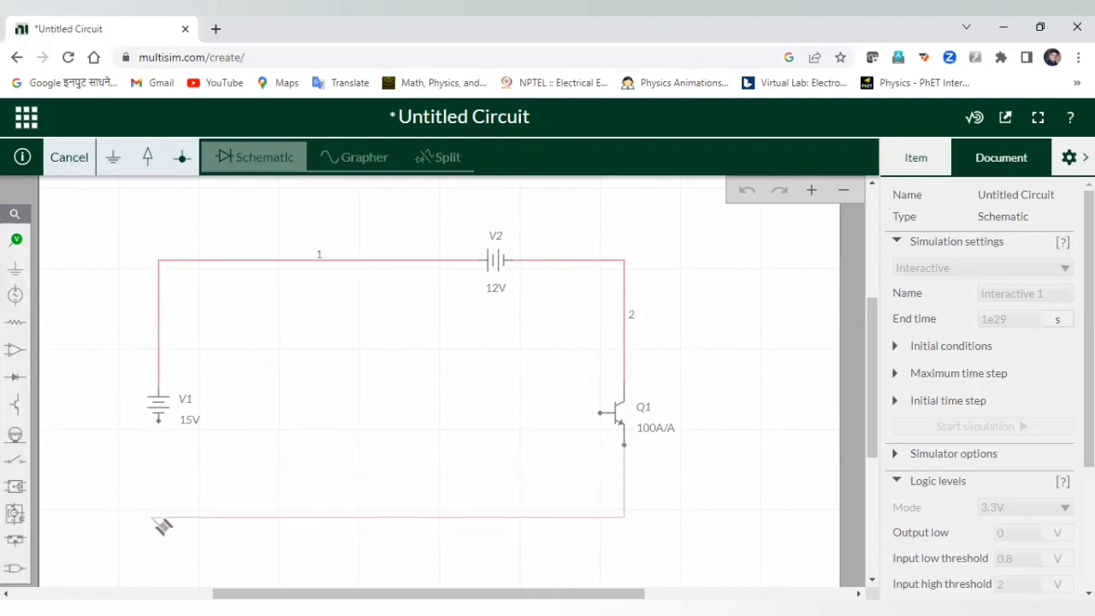
click(158, 419)
click(731, 394)
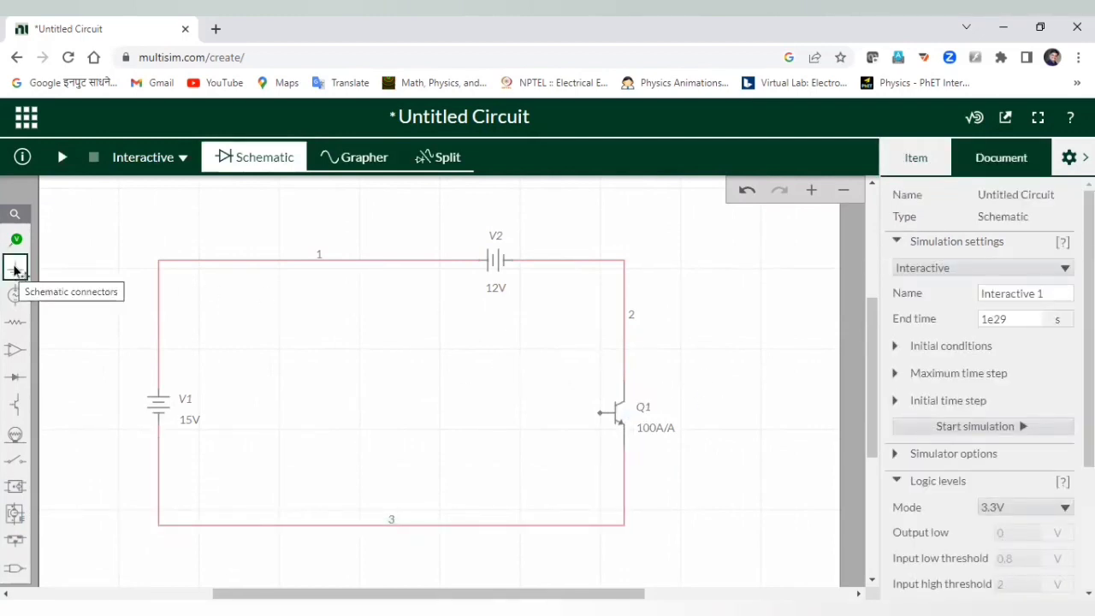
Drop a ground symbol on the bottom wire, turning net 3 into node 0.
click(14, 270)
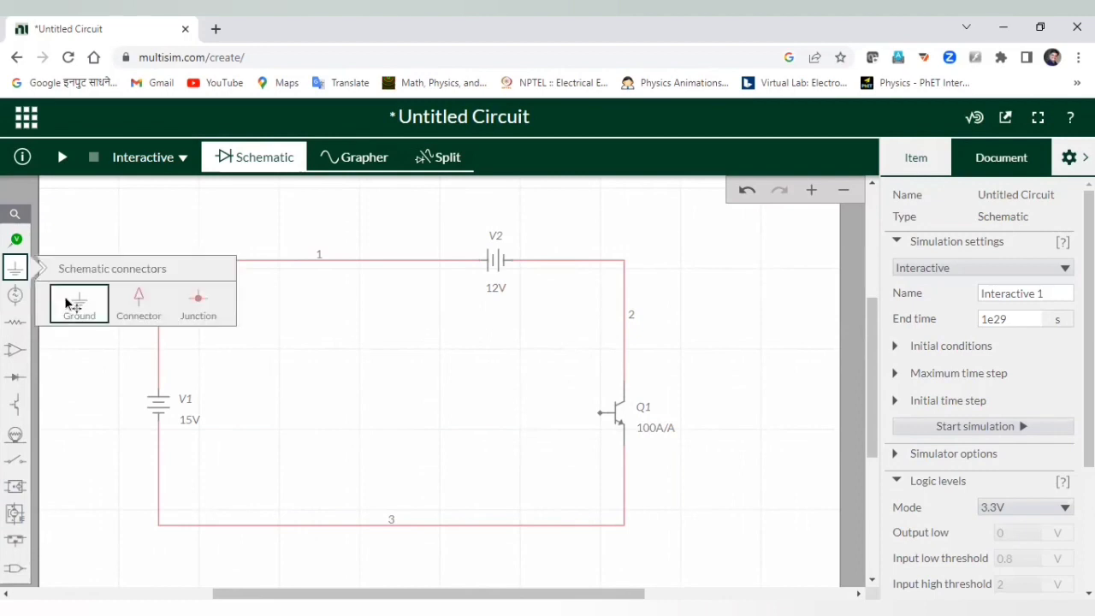
click(69, 303)
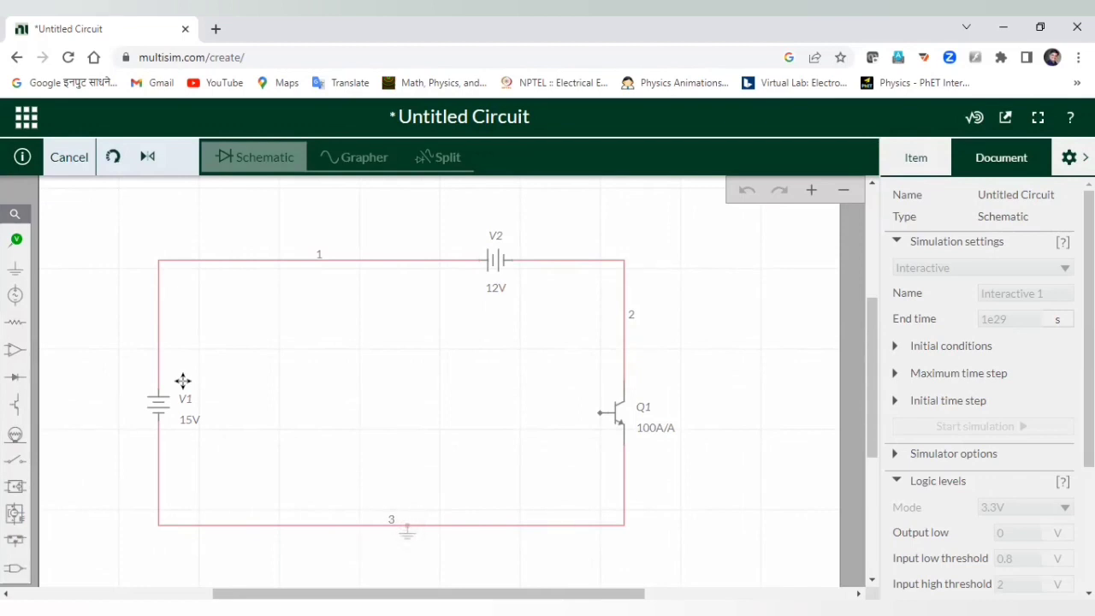
click(182, 380)
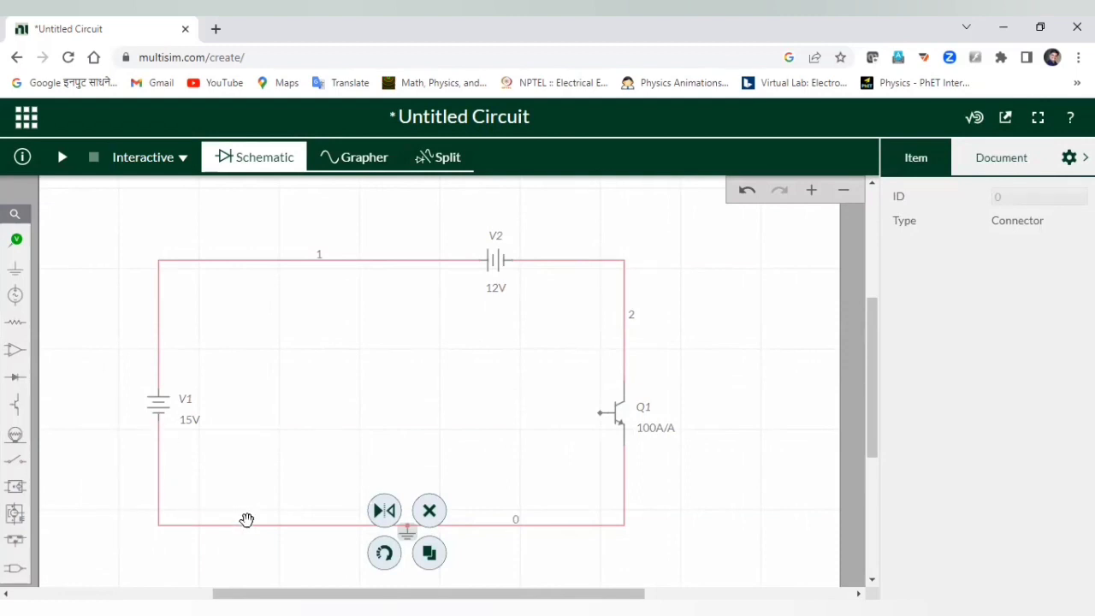
click(660, 343)
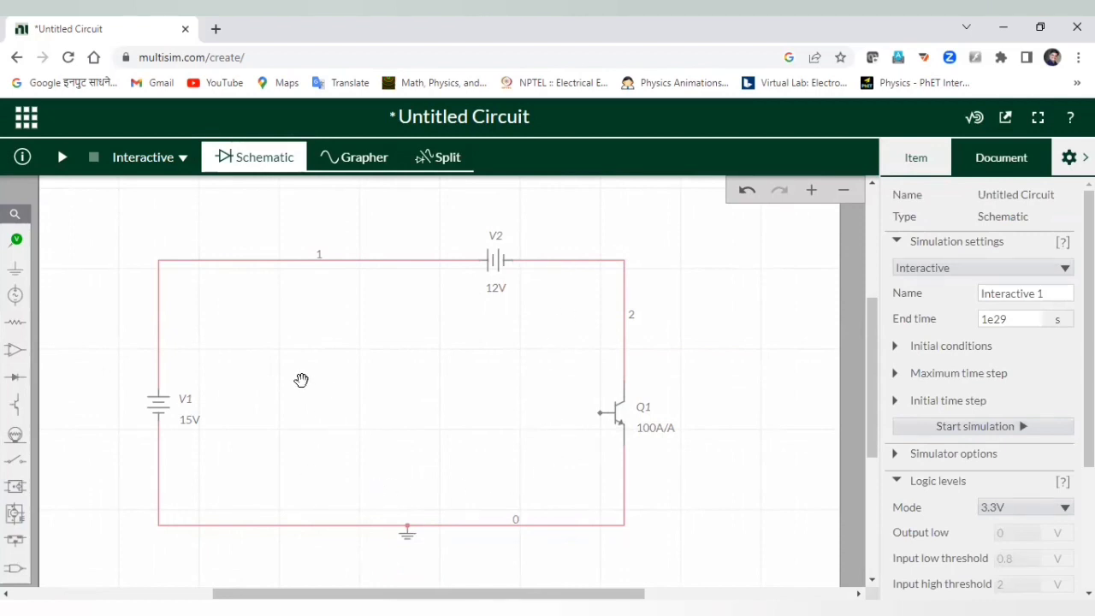
Place the 3 Terminal Opamp U1 in the middle of the loop between V1 and Q1.
click(15, 352)
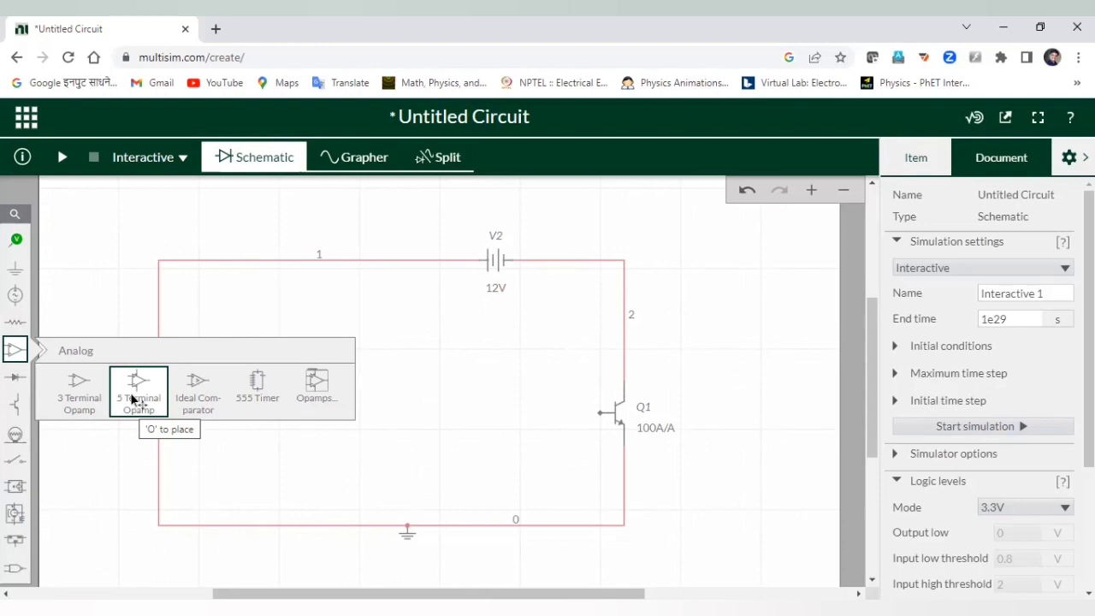
click(74, 386)
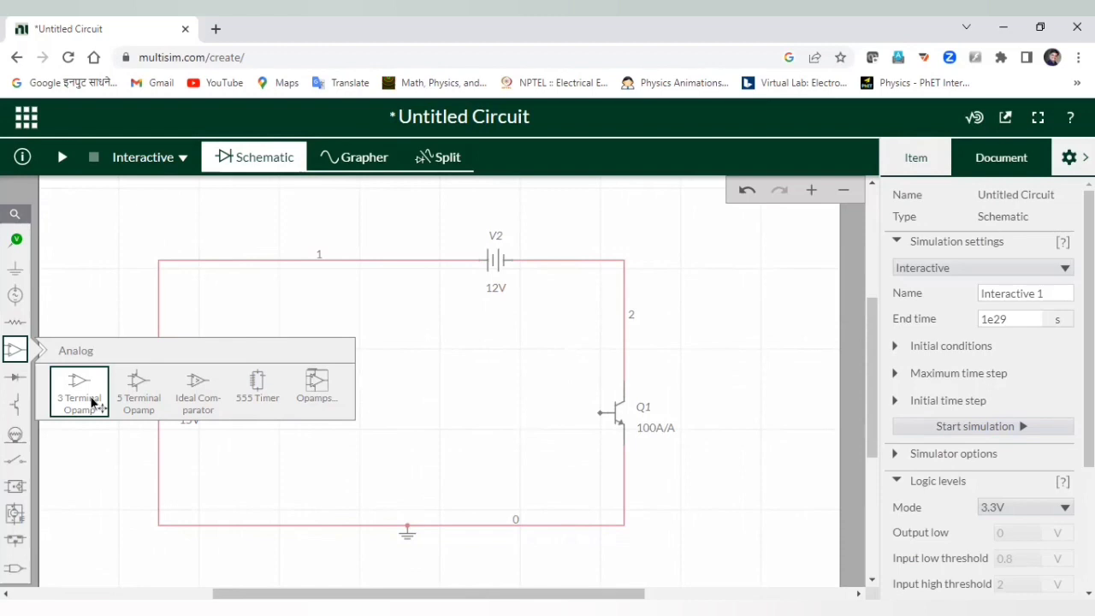
click(91, 402)
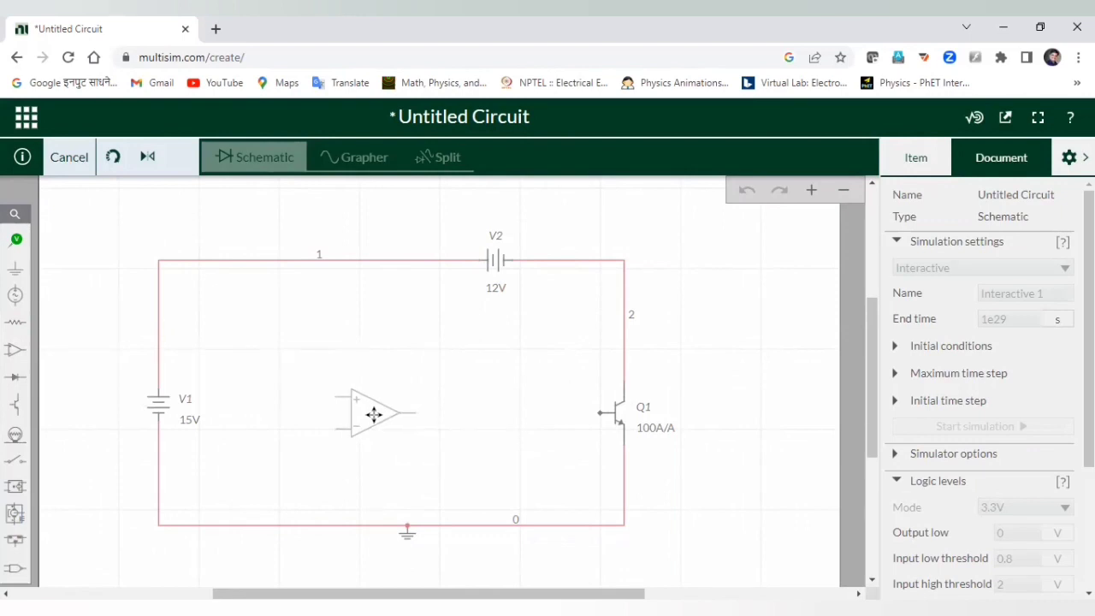
click(373, 414)
click(602, 434)
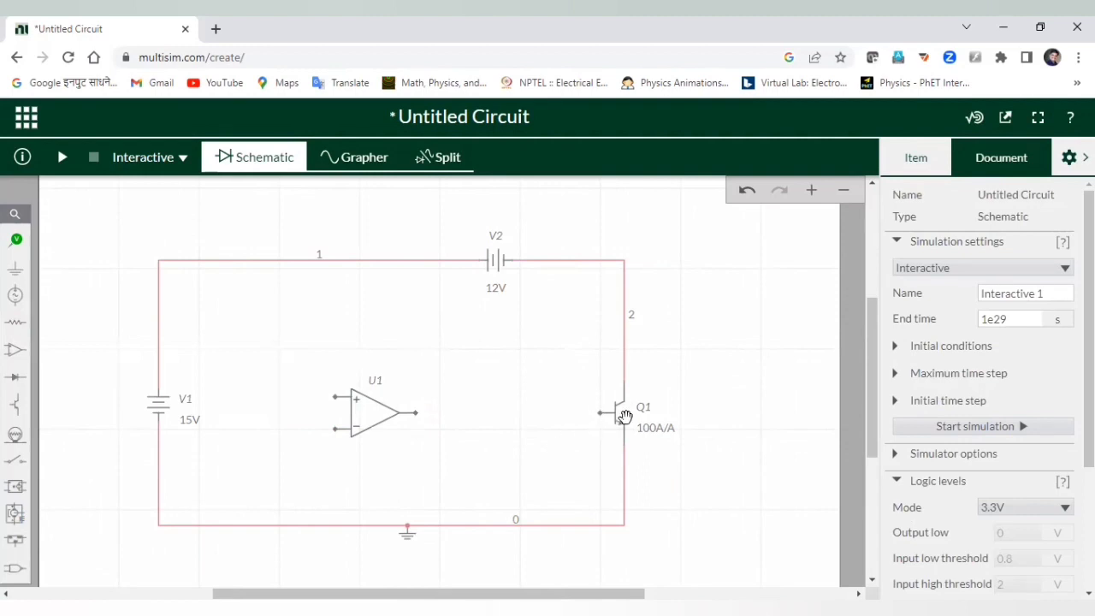
Place LED1, rotate it to point toward Q1, and move it just left of Q1's base.
click(15, 376)
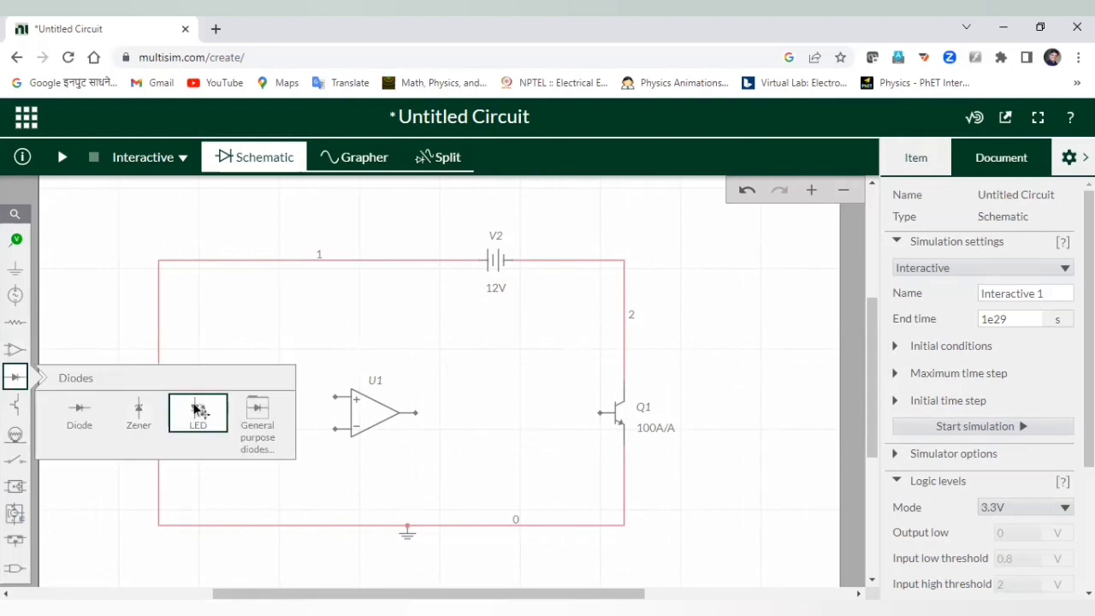
click(271, 433)
click(519, 416)
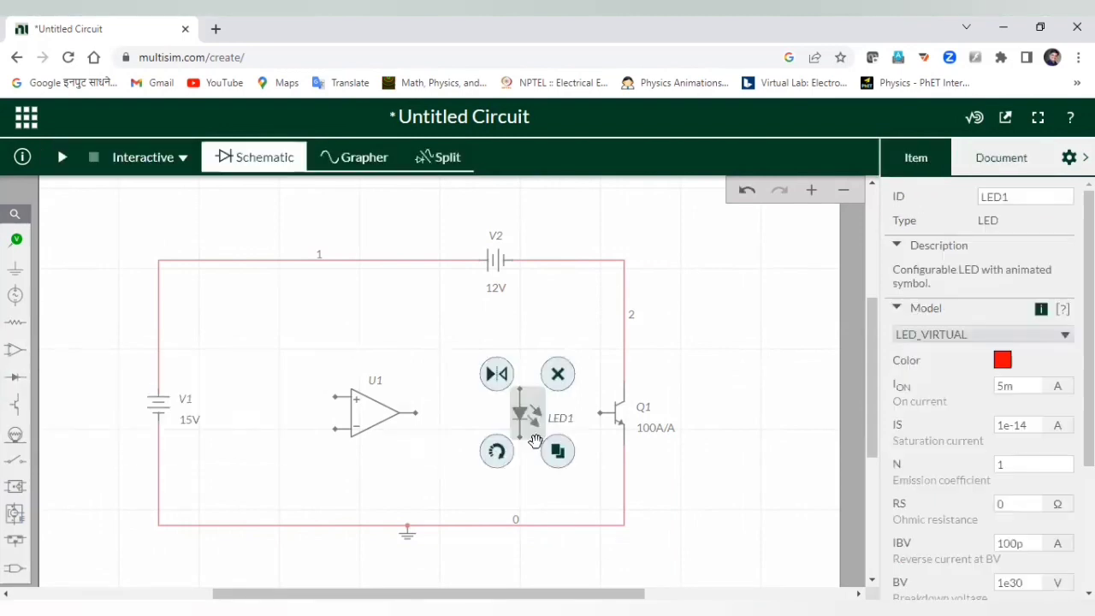
click(502, 457)
click(500, 455)
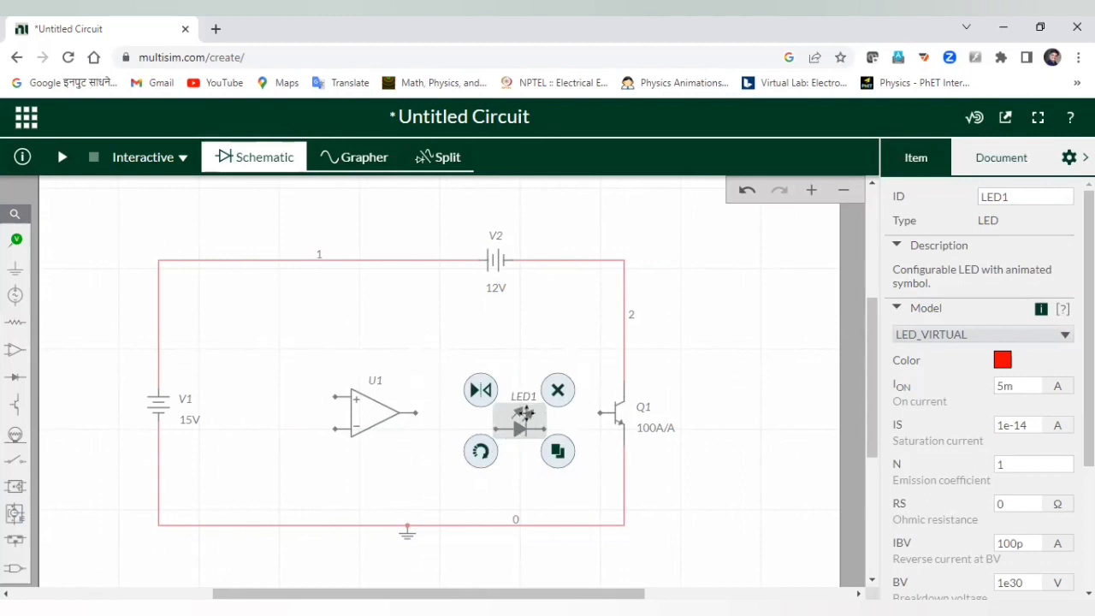
drag(520, 413, 565, 403)
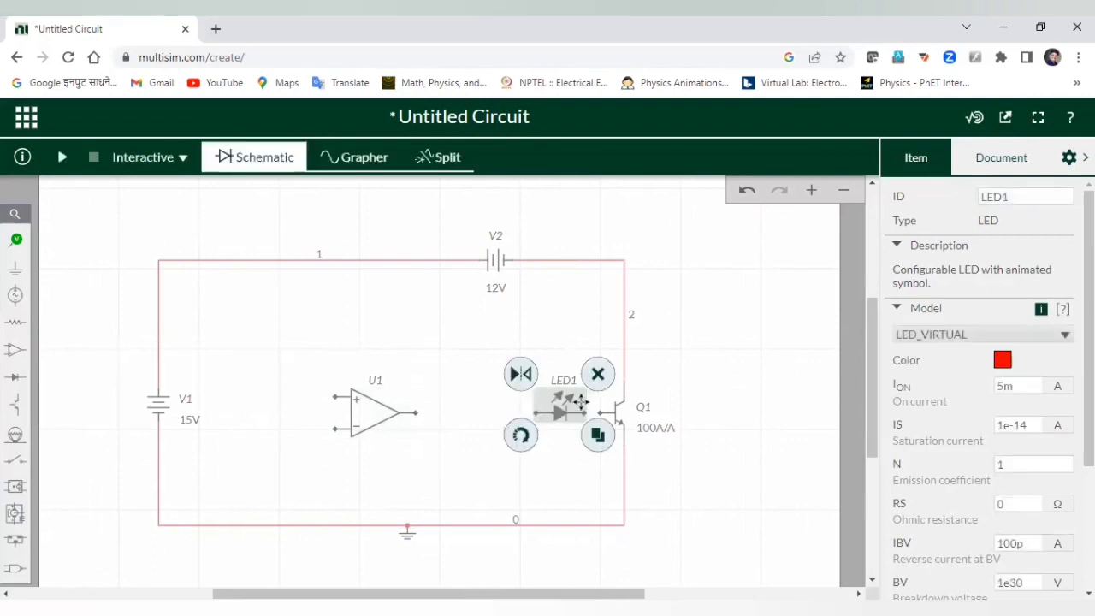
click(678, 387)
Place 1kΩ resistor R1 between U1 and LED1, nudging U1 slightly right.
click(15, 323)
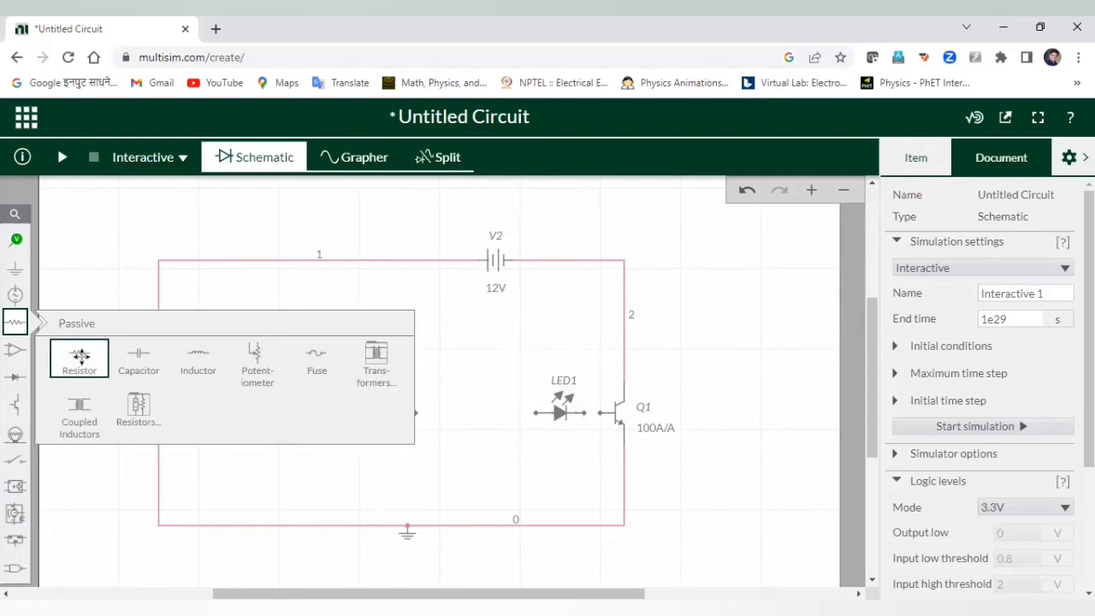
click(80, 358)
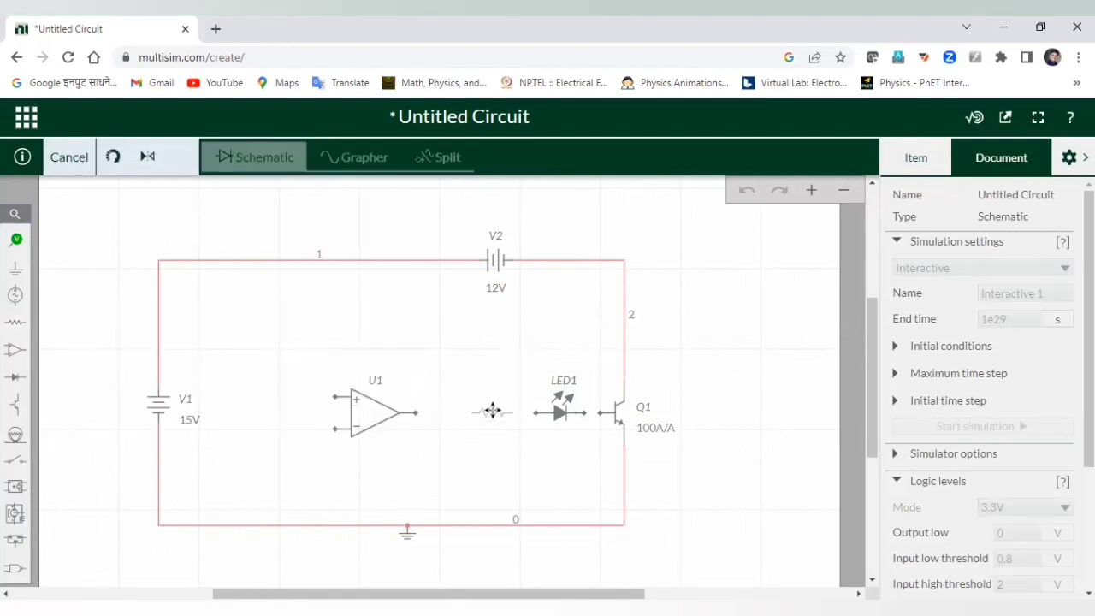
click(491, 411)
drag(378, 411, 412, 412)
click(696, 415)
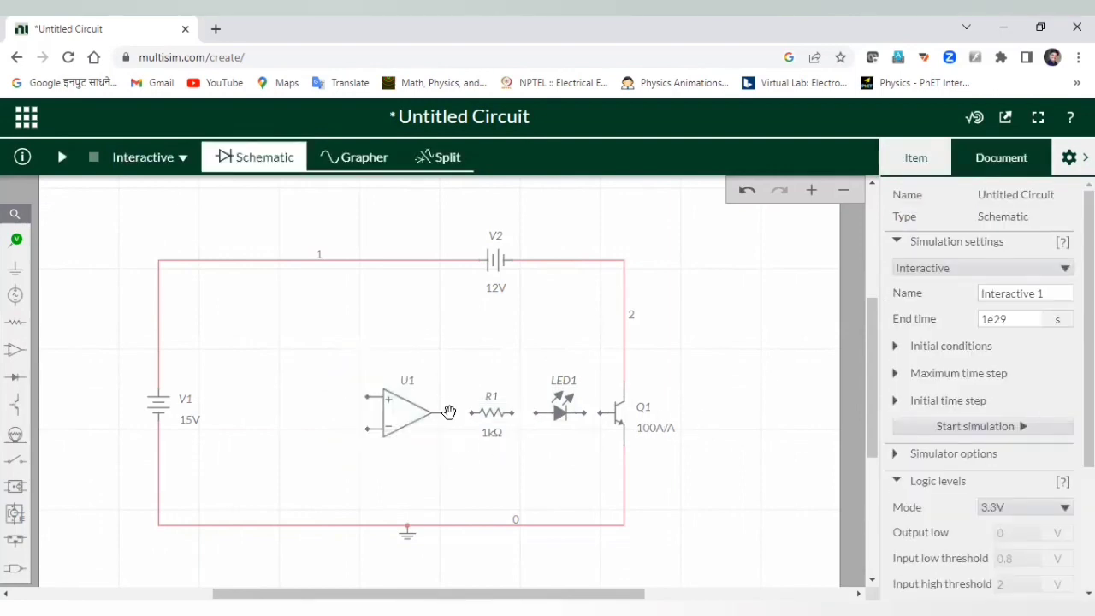
click(448, 412)
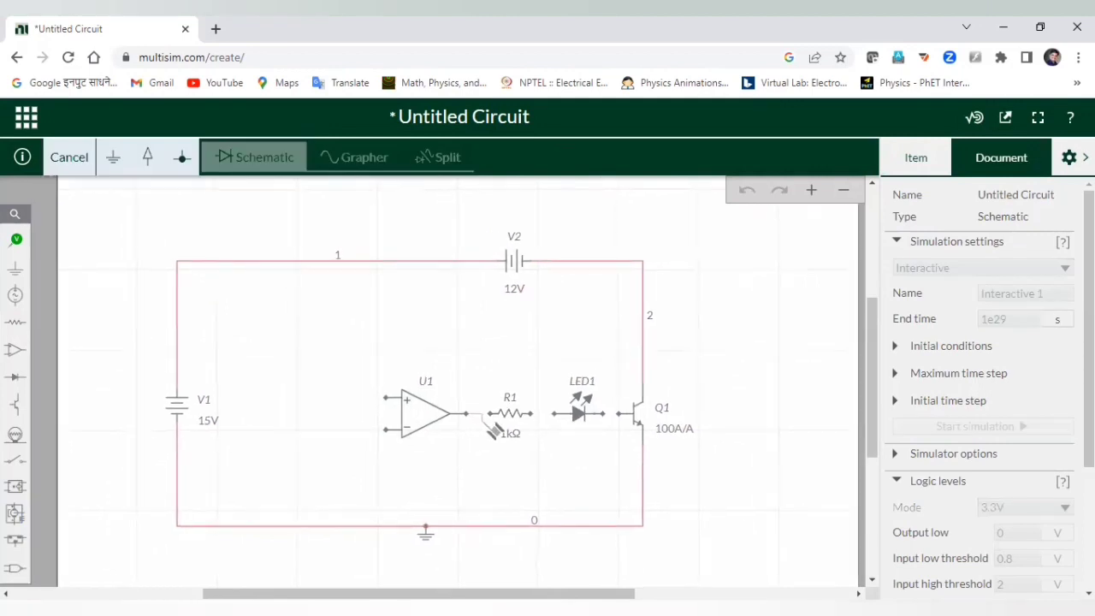
Wire U1's output to R1, R1 to LED1, and LED1 to Q1's base as nets 3, 4 and 5.
click(488, 413)
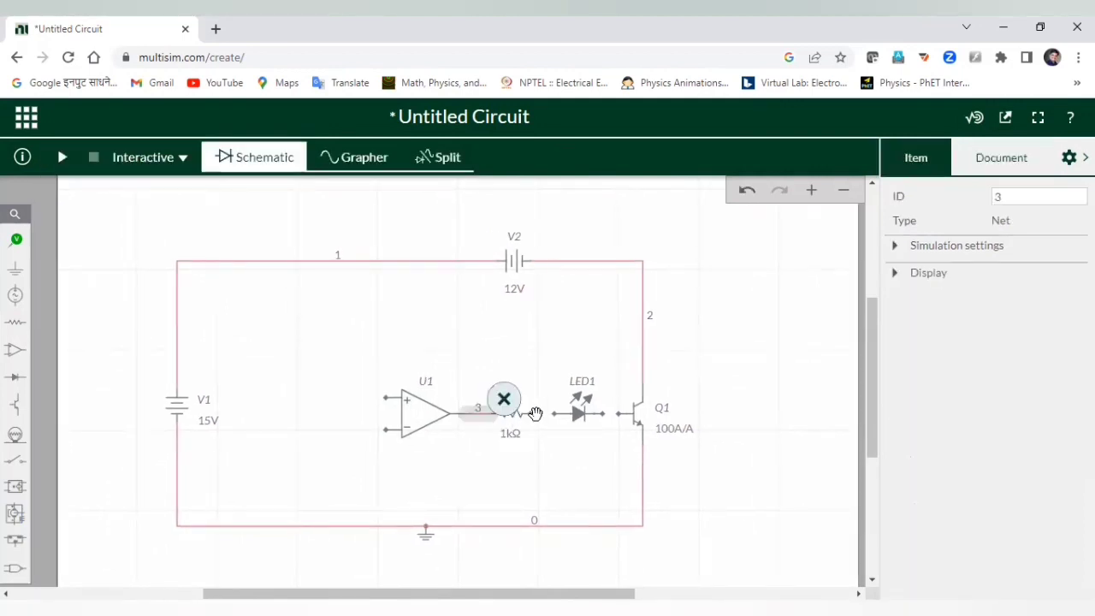
click(532, 413)
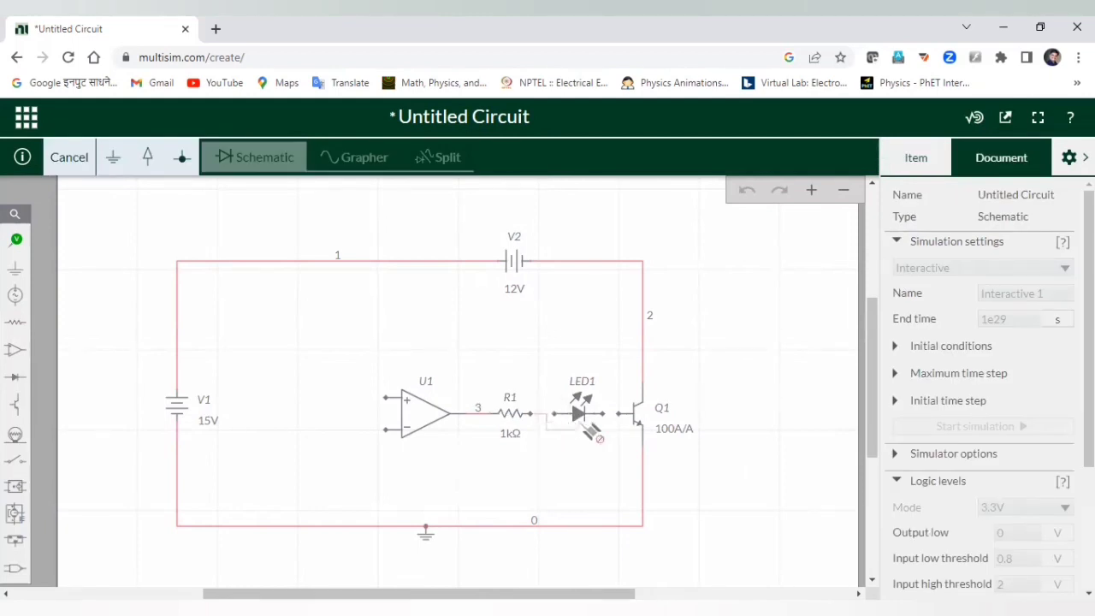
click(595, 417)
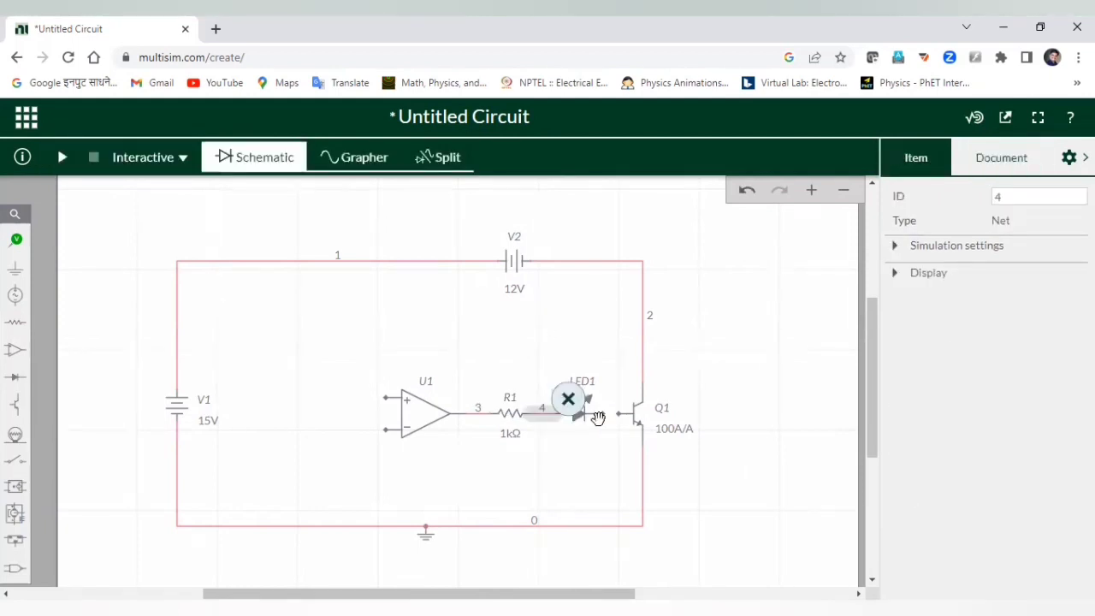
click(598, 416)
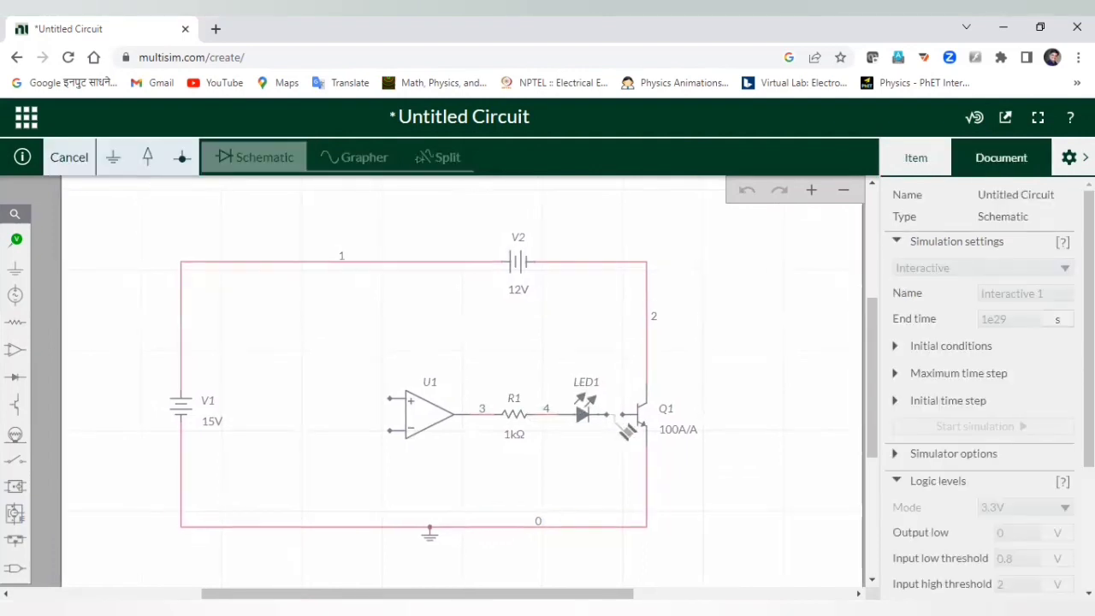
click(633, 417)
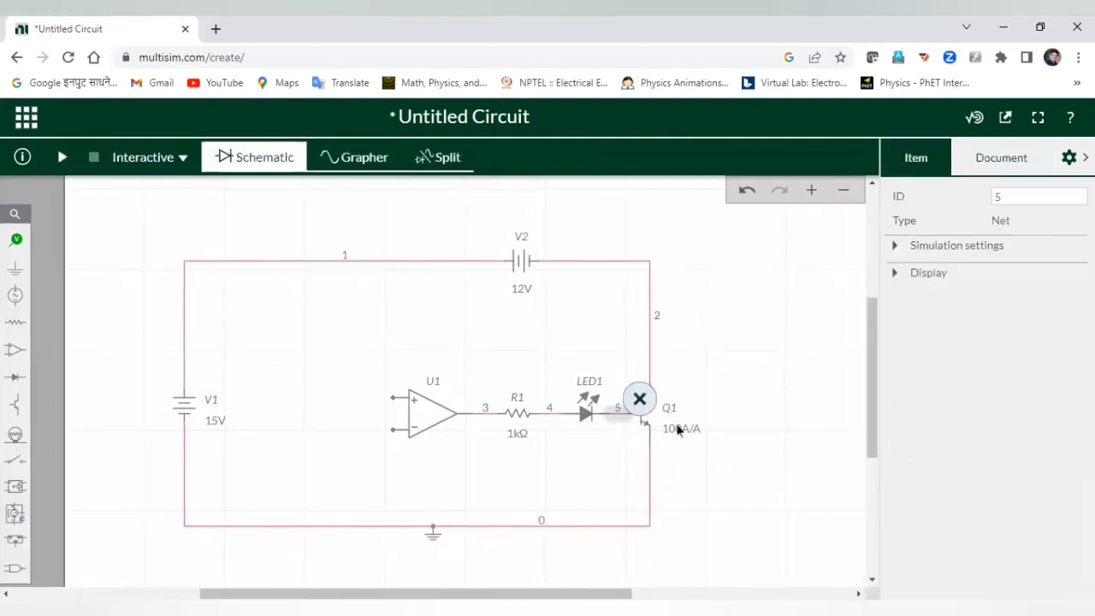
click(676, 431)
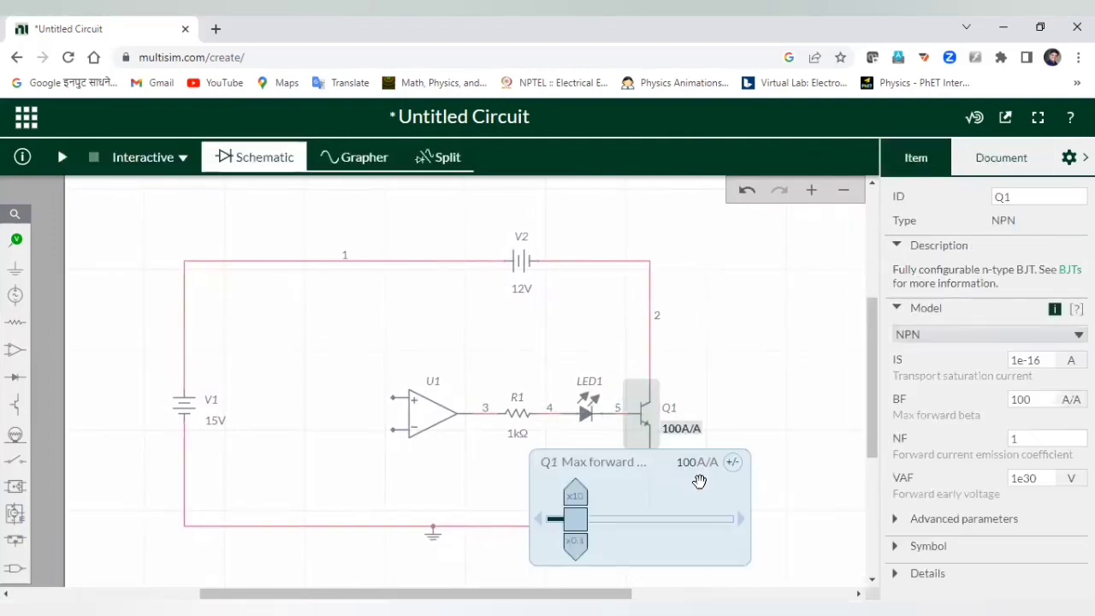
click(768, 341)
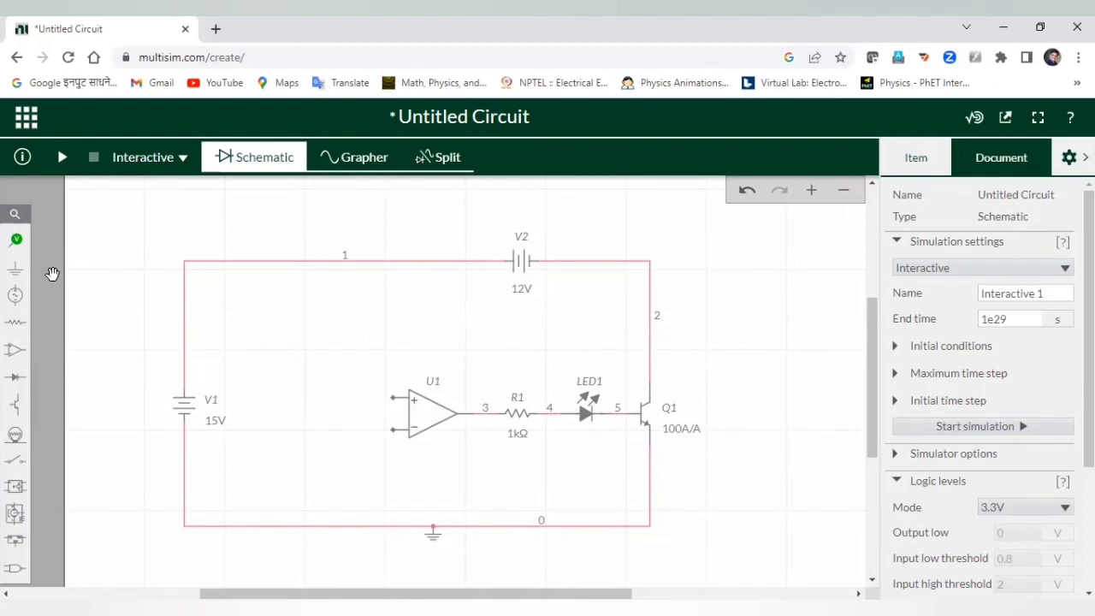
Place Zener diode D1 at the lower left of the loop below U1 with a 3.3V breakdown voltage.
click(19, 381)
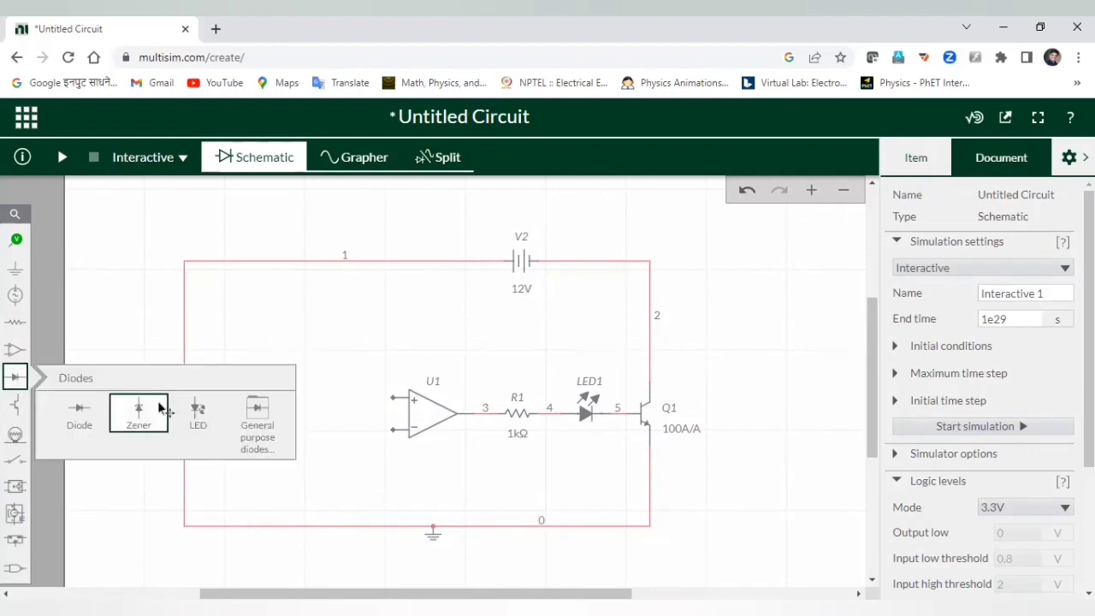
click(147, 414)
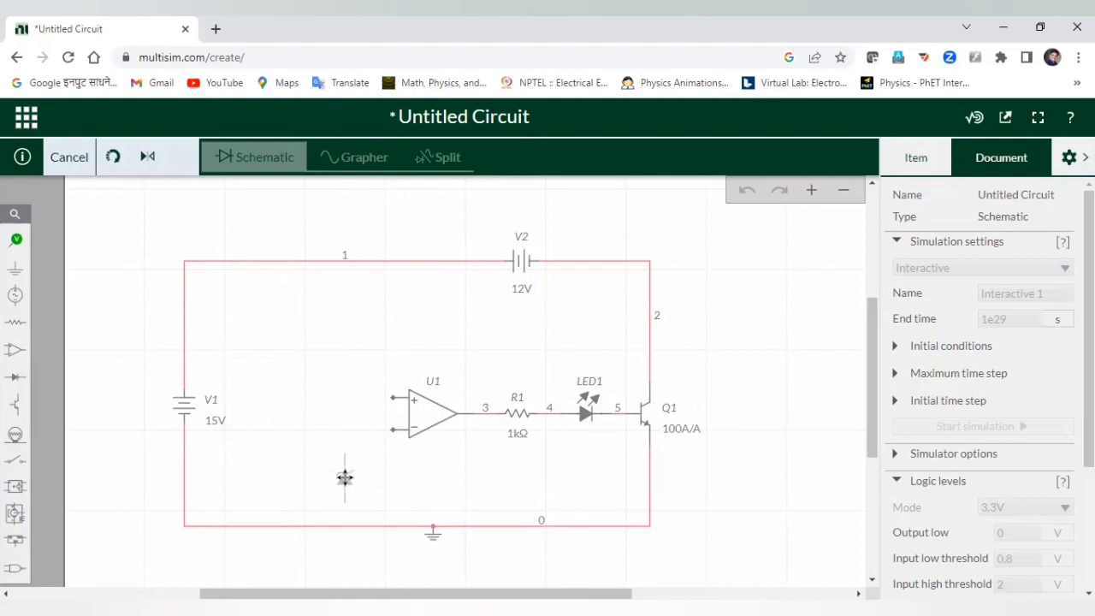
click(344, 476)
click(401, 487)
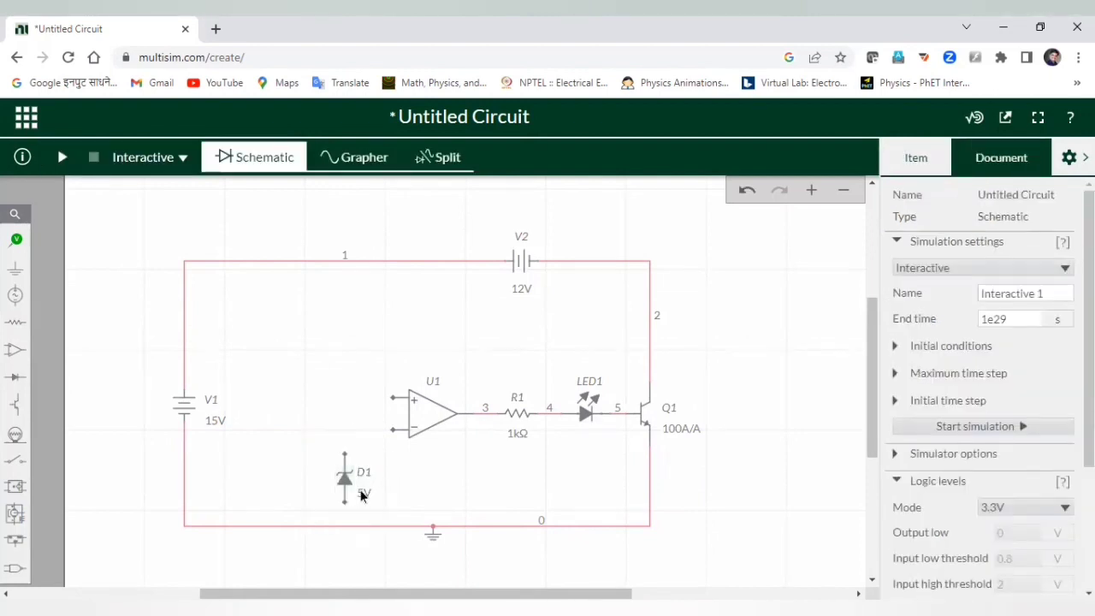
click(361, 495)
click(395, 496)
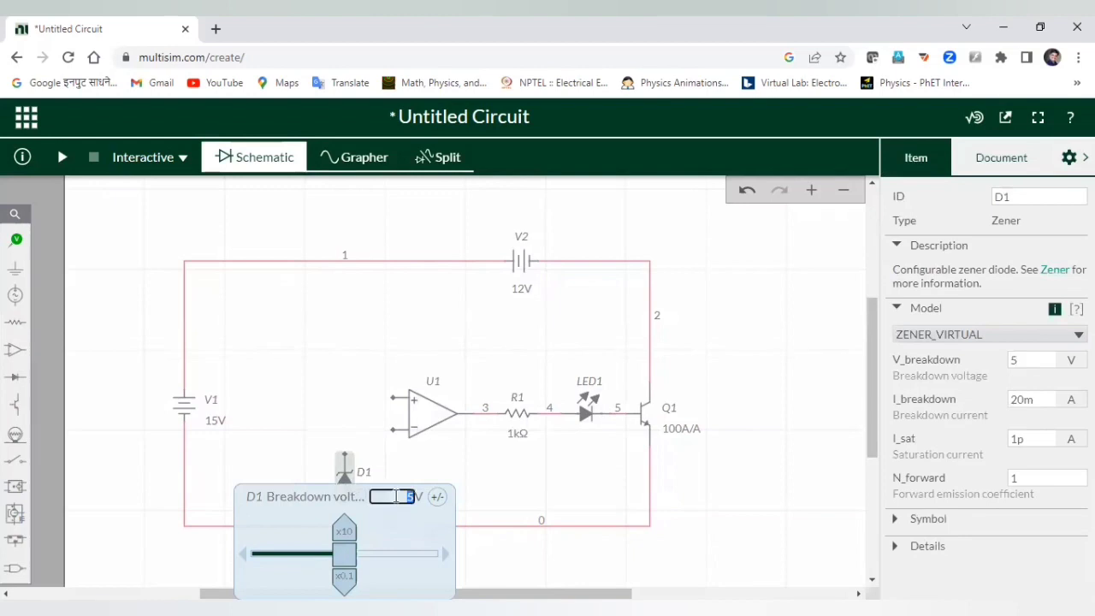
text(3.3)
click(549, 466)
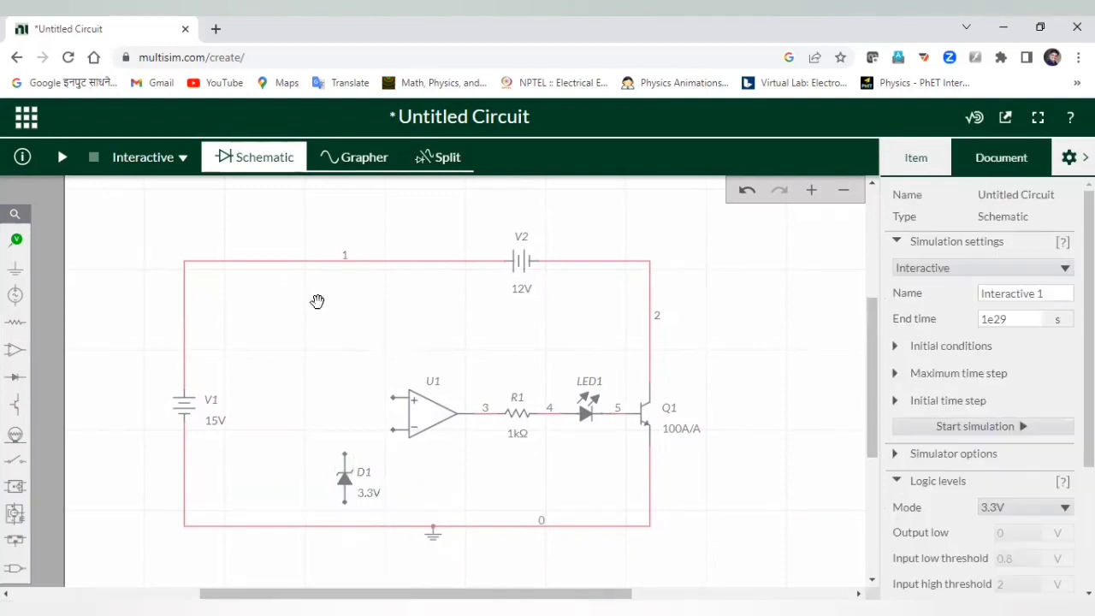
Place an upright 1 kΩ resistor R2 just above D1 and wire its top pin to net 1.
click(16, 323)
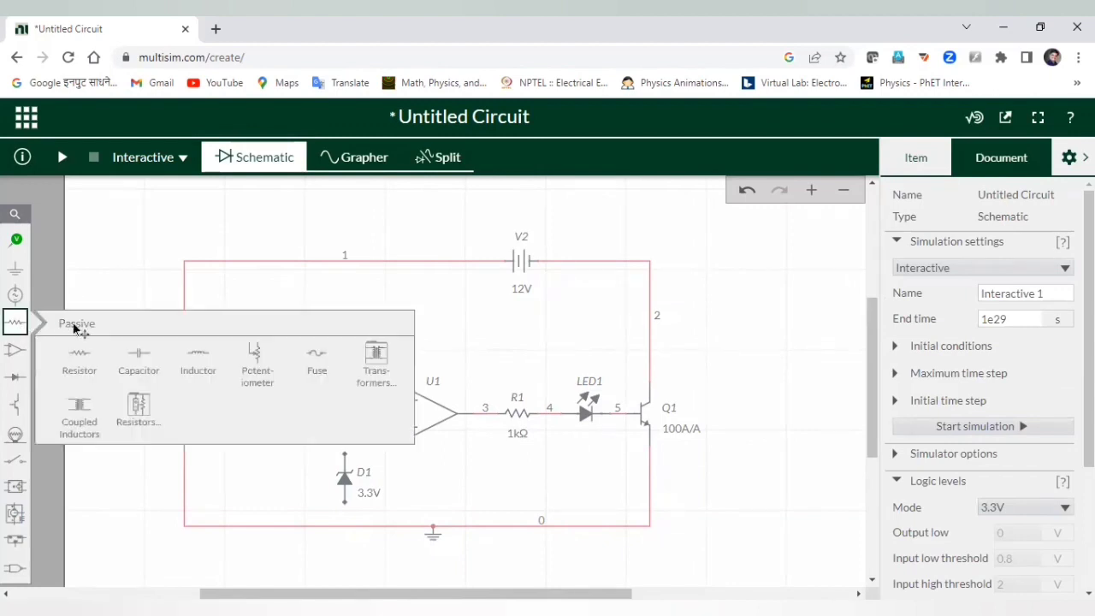
click(86, 357)
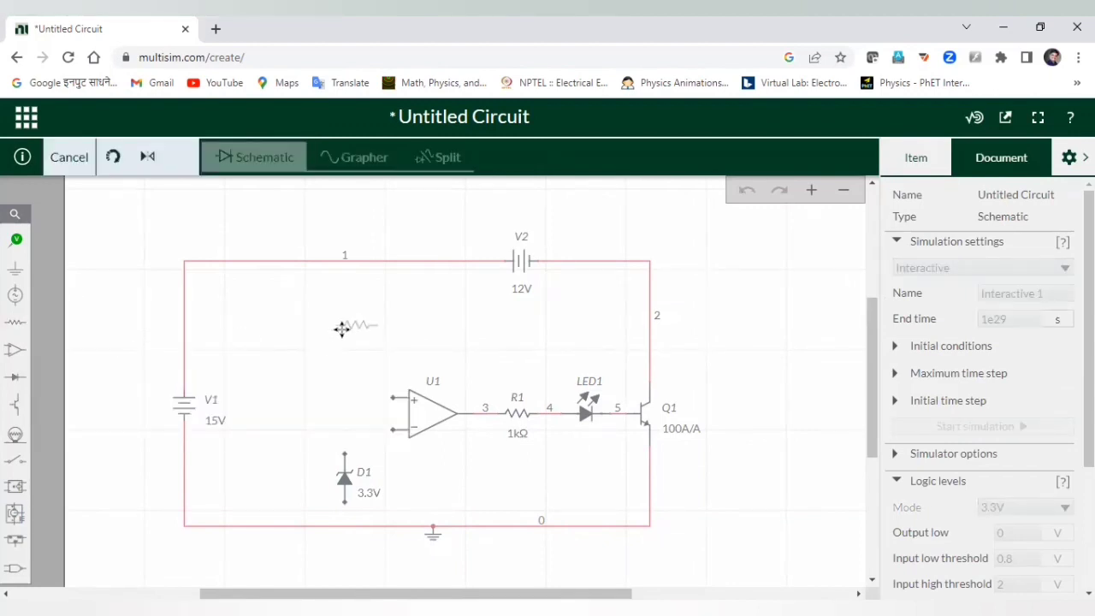
click(339, 331)
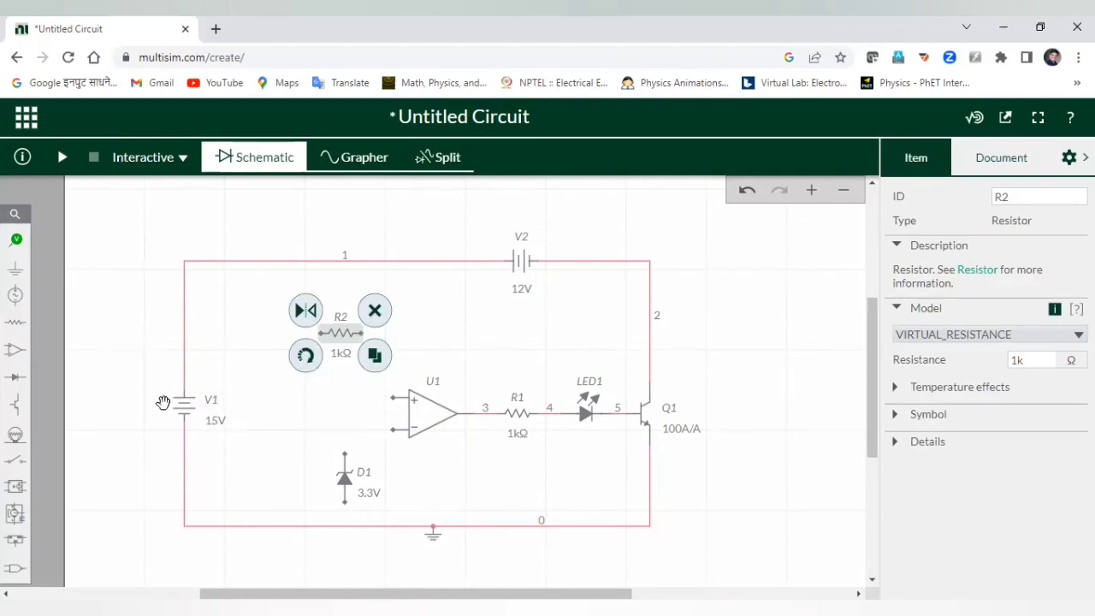
click(316, 359)
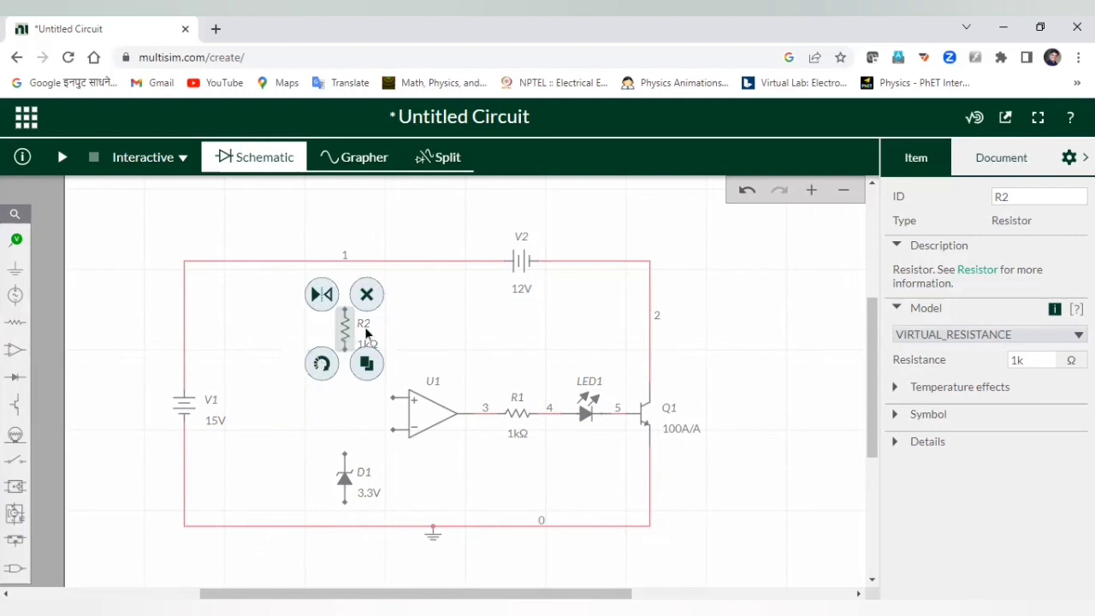
drag(341, 325, 333, 365)
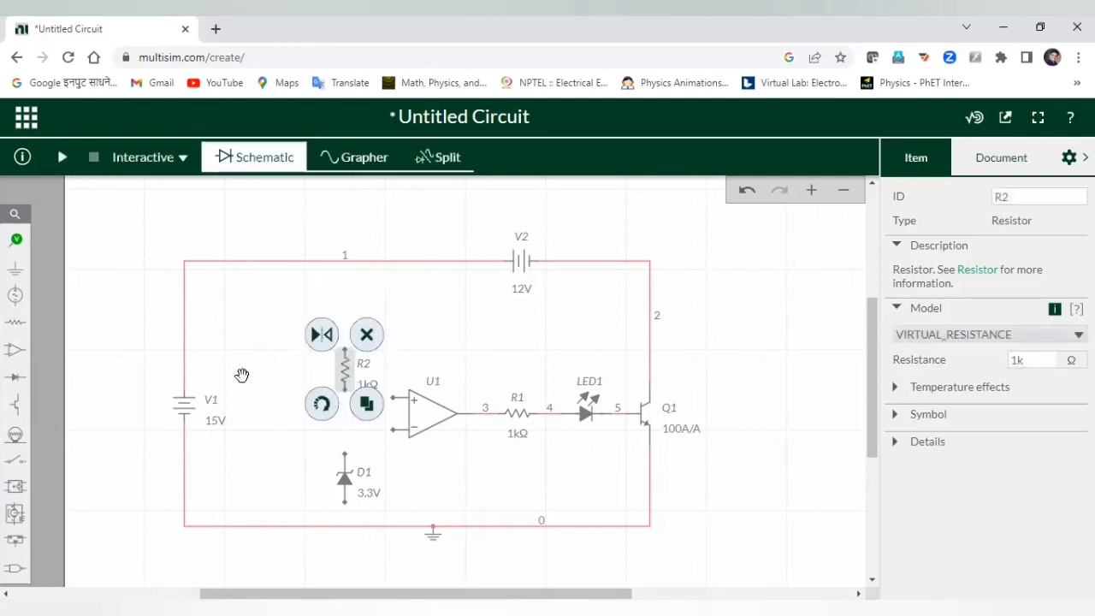
click(352, 349)
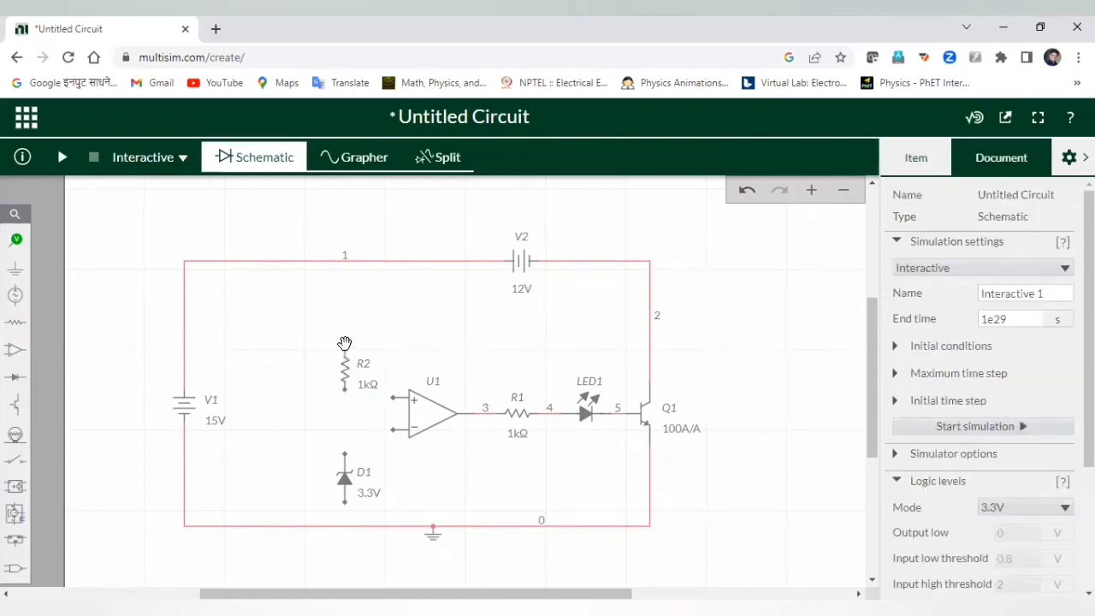
drag(345, 348, 345, 261)
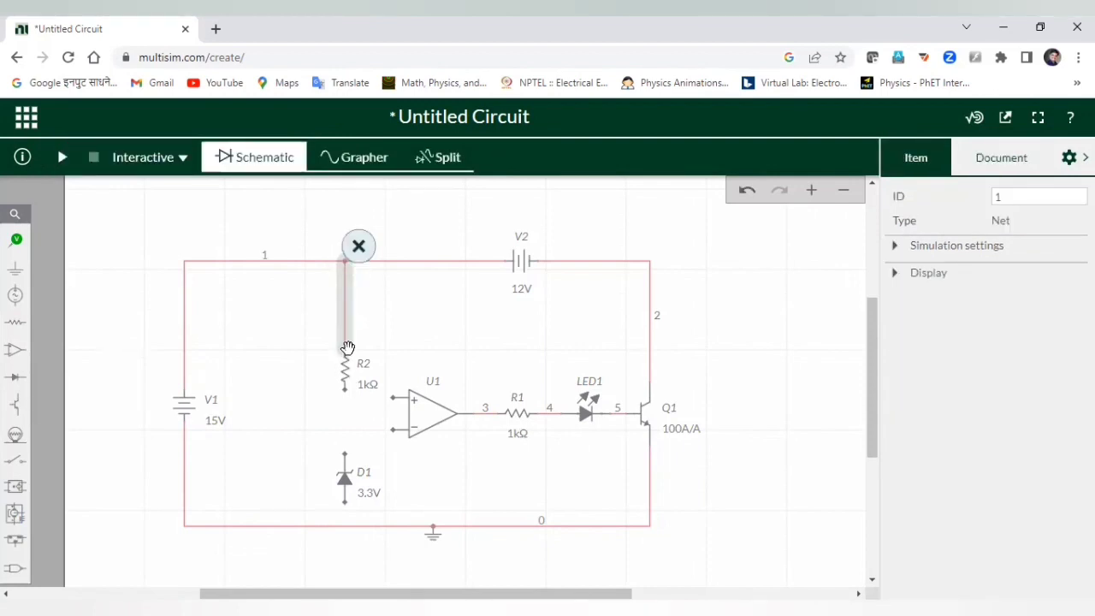
Wire R2's lower end to D1's top, and D1's bottom to the ground line.
drag(348, 350, 346, 344)
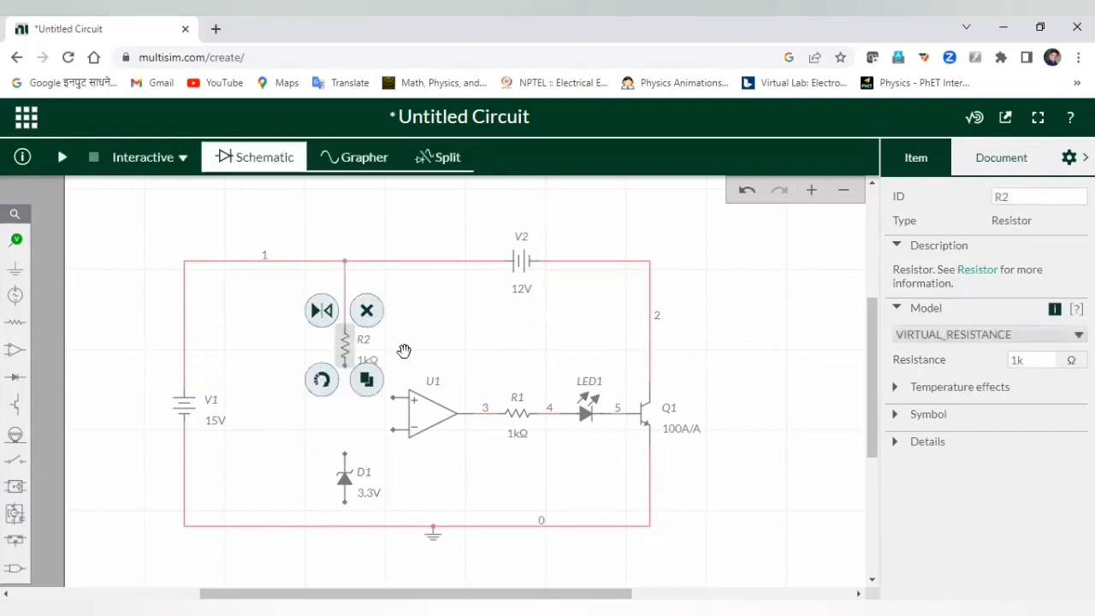
click(404, 347)
click(345, 366)
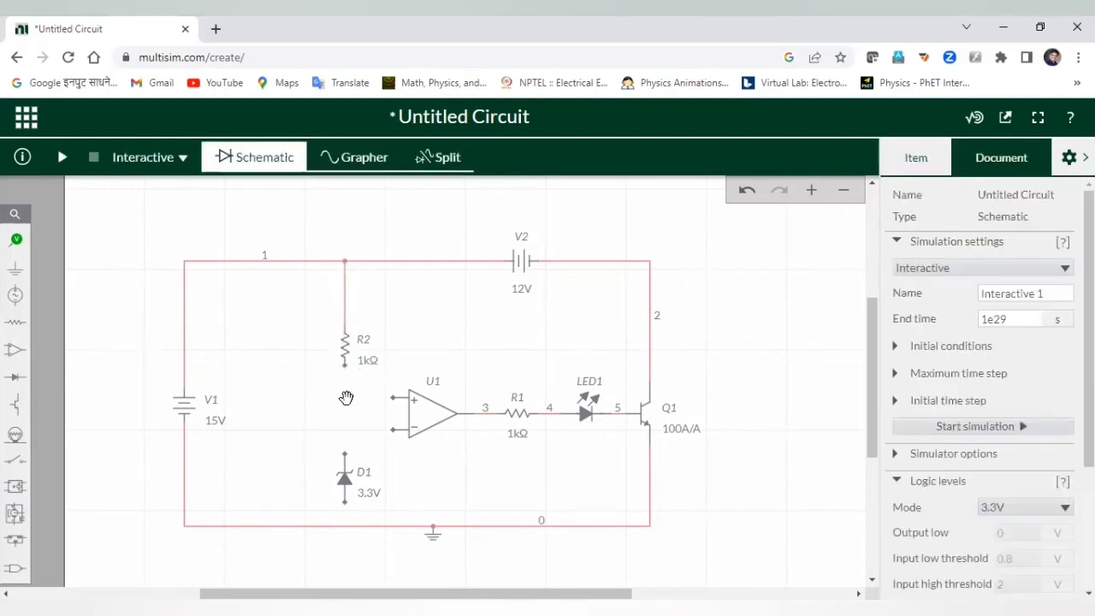
click(345, 454)
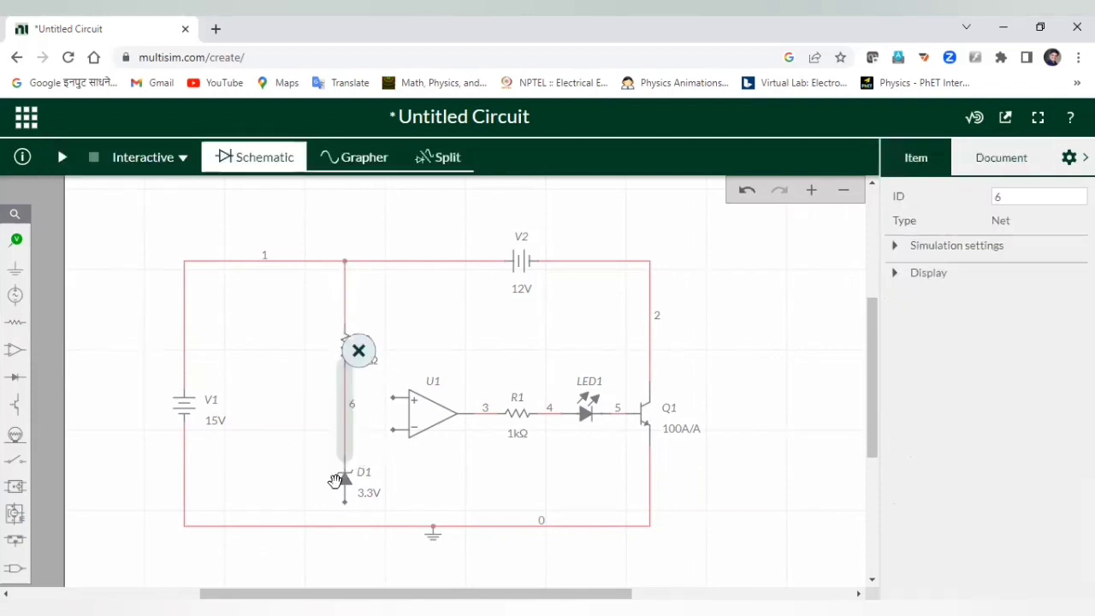
click(346, 505)
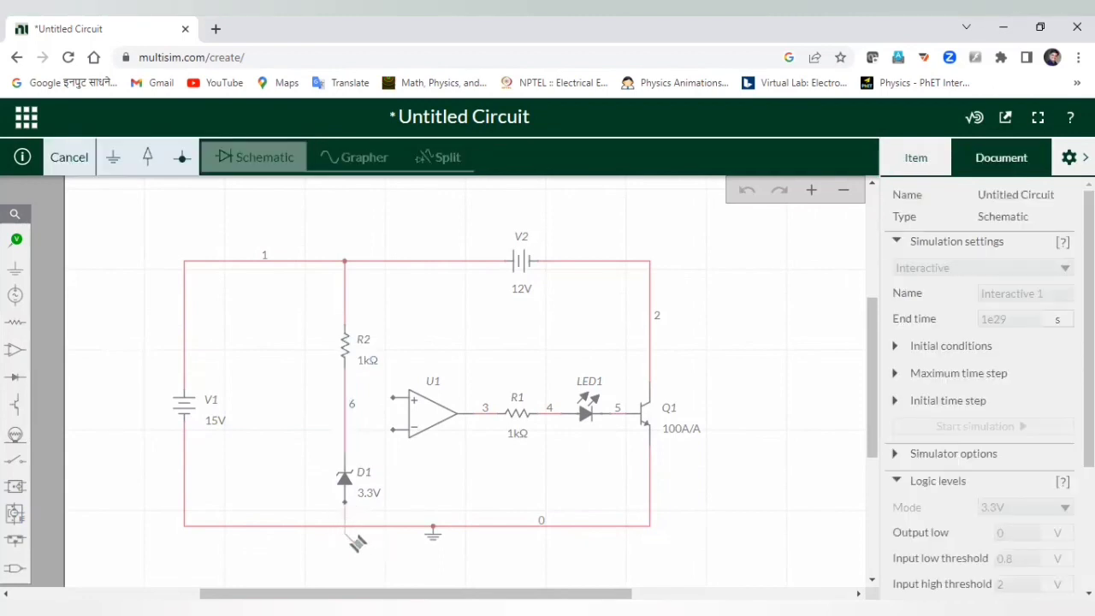
click(342, 525)
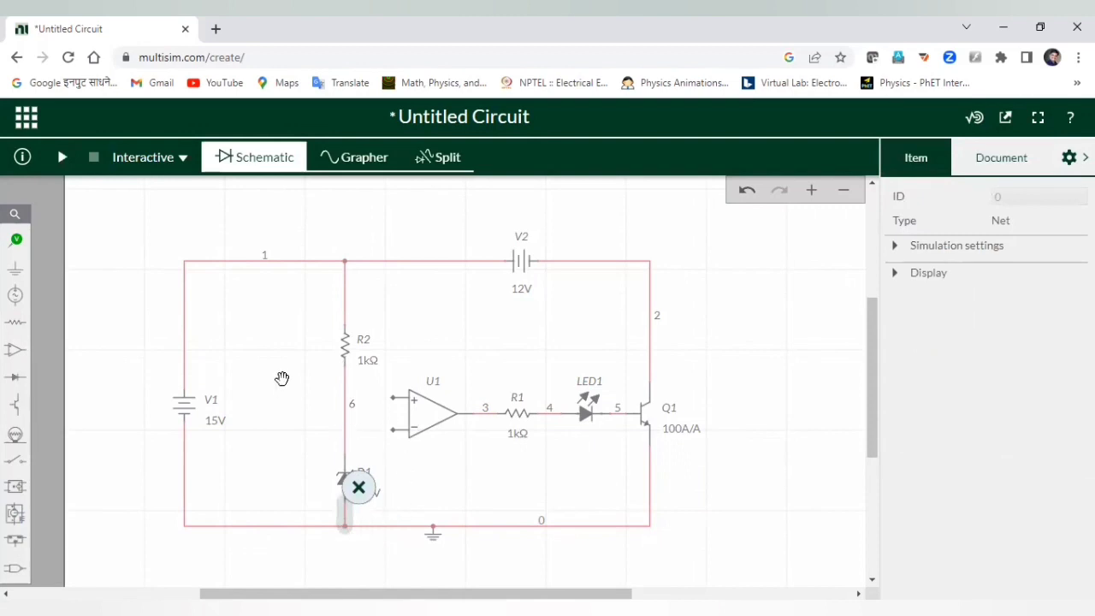
Connect U1's non-inverting input to the R2/D1 junction.
click(380, 297)
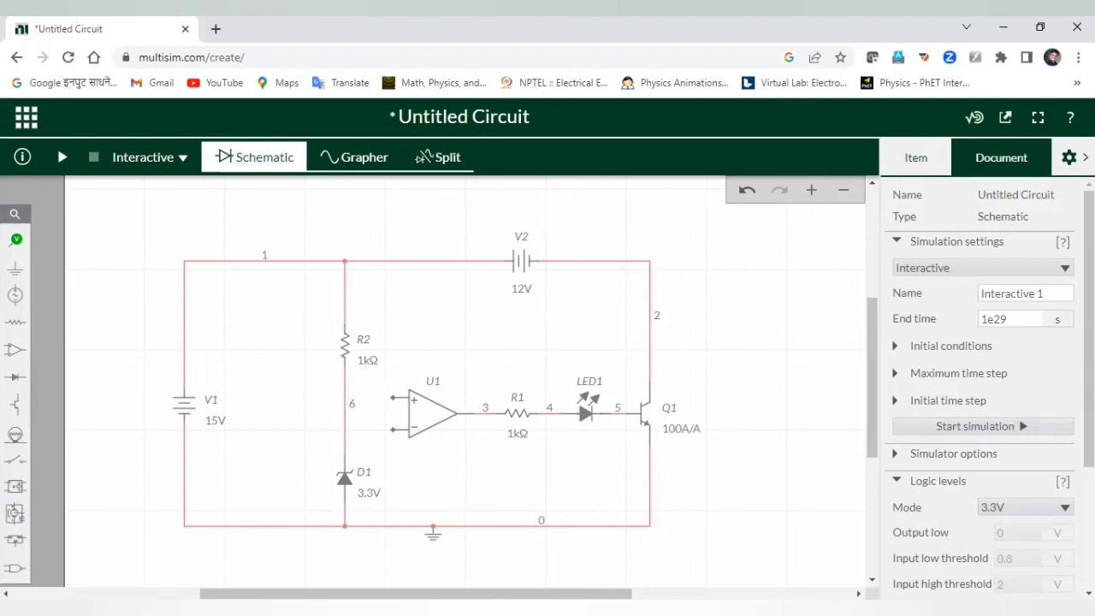
click(393, 399)
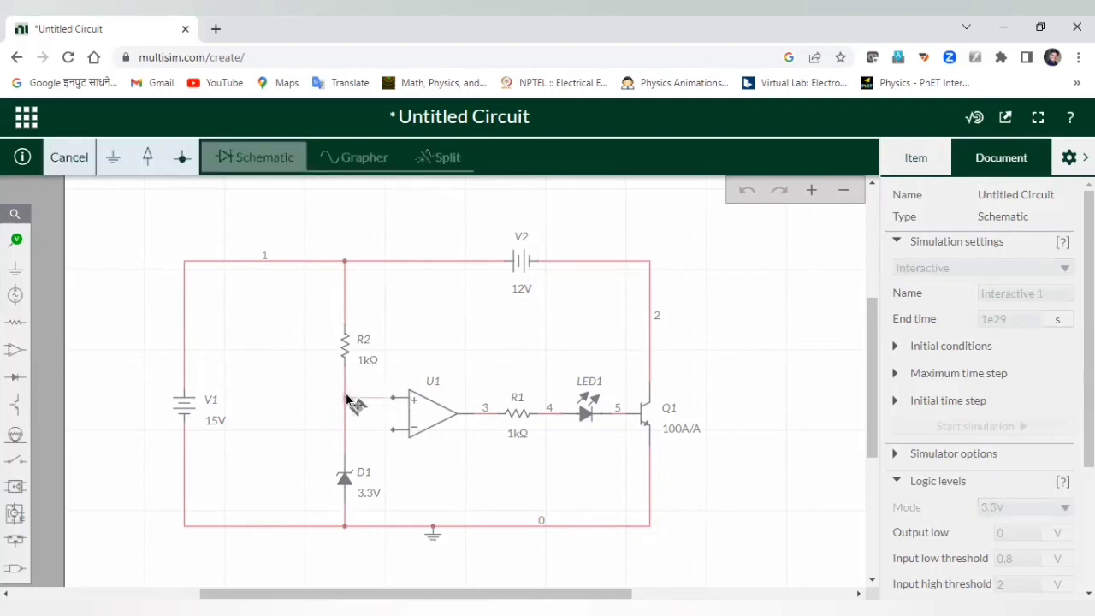
click(346, 398)
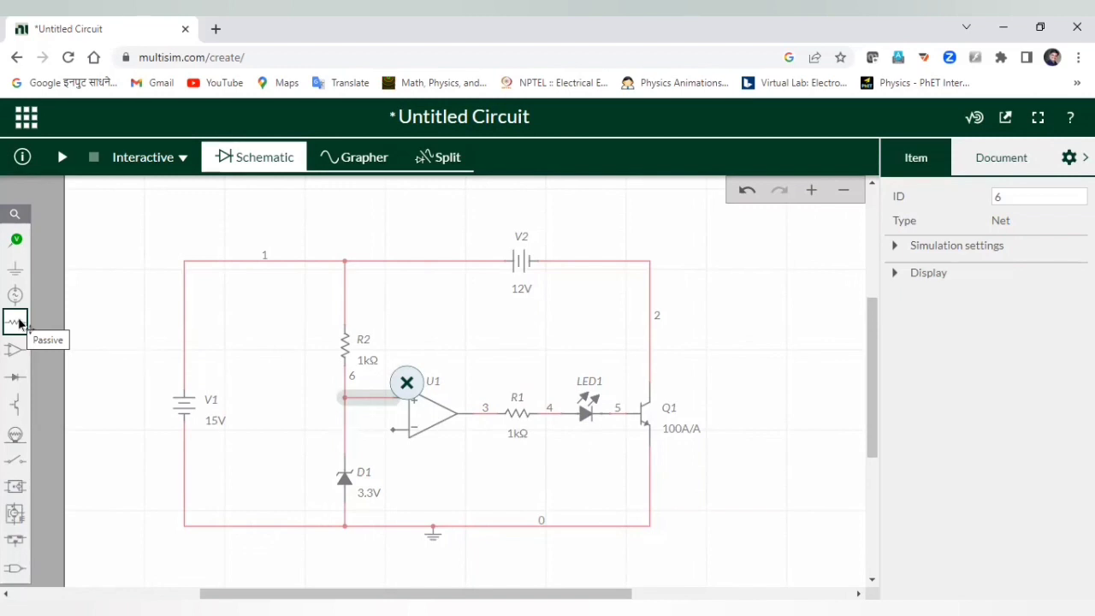
Place an upright resistor R3 to the left of R2.
click(19, 323)
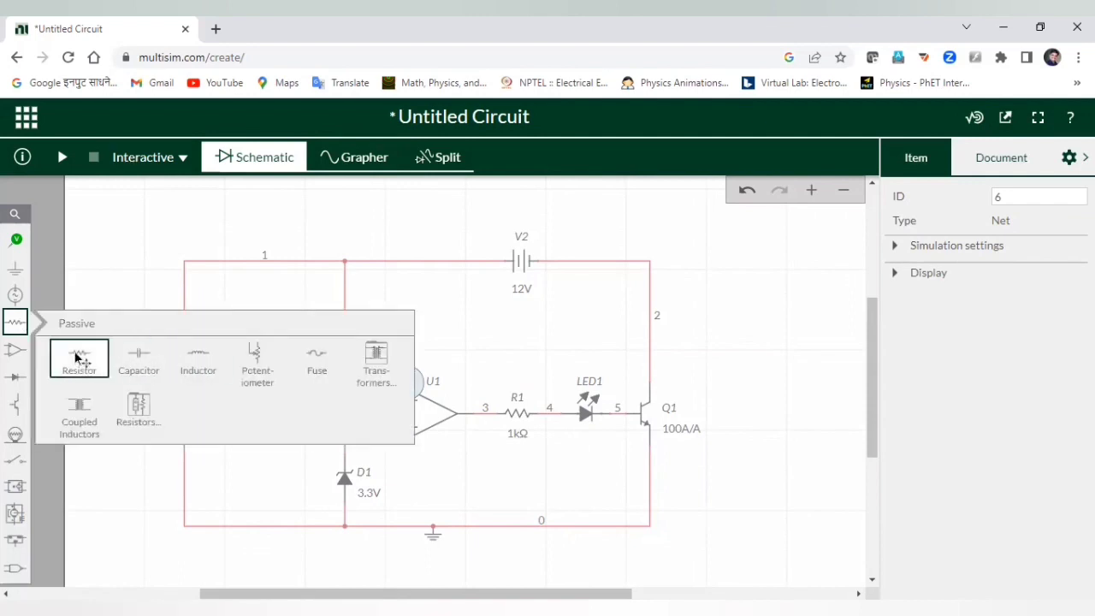
click(81, 359)
click(261, 315)
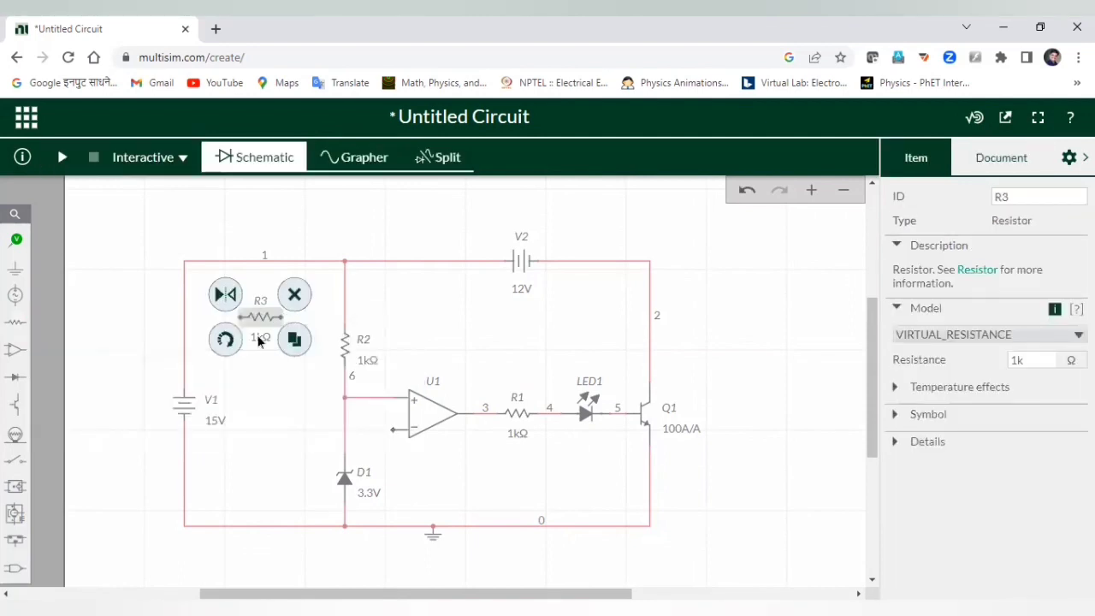
click(227, 346)
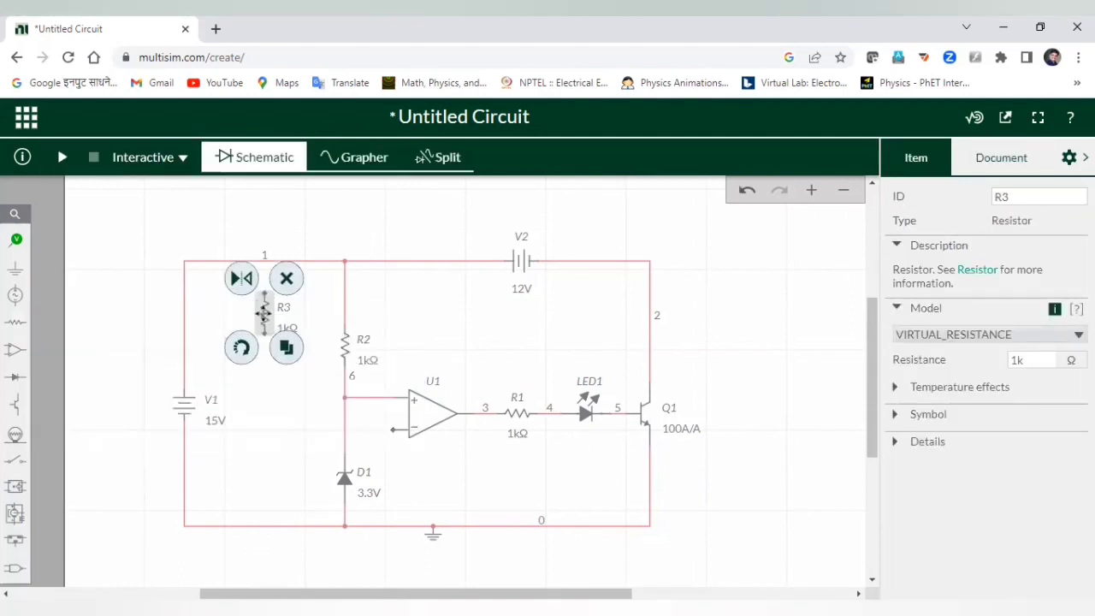
drag(263, 313, 248, 318)
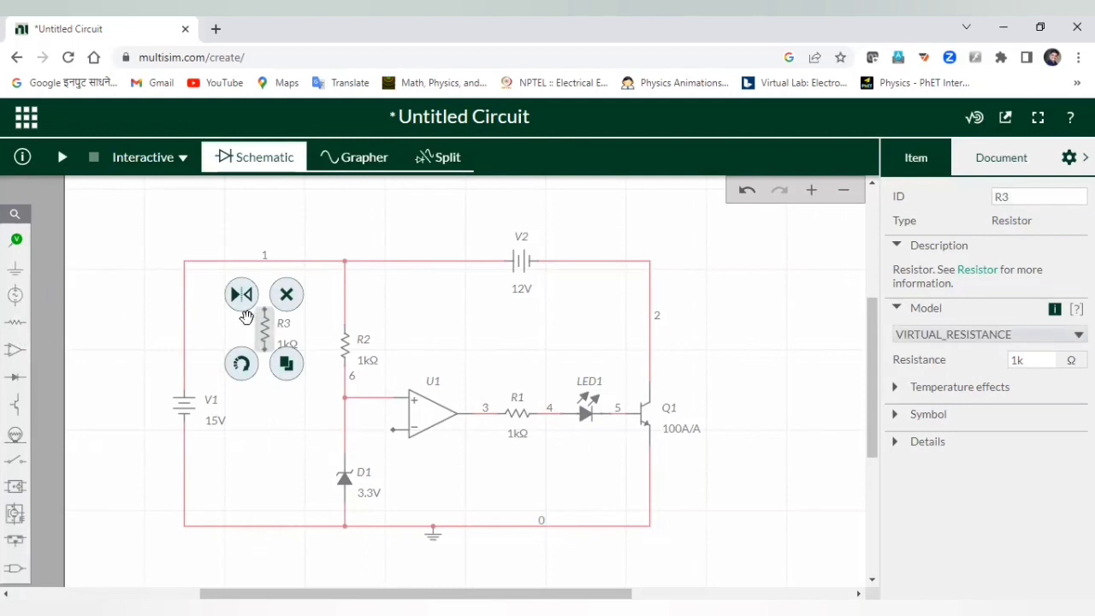
Set R3's resistance to 22k.
click(285, 344)
double_click(310, 365)
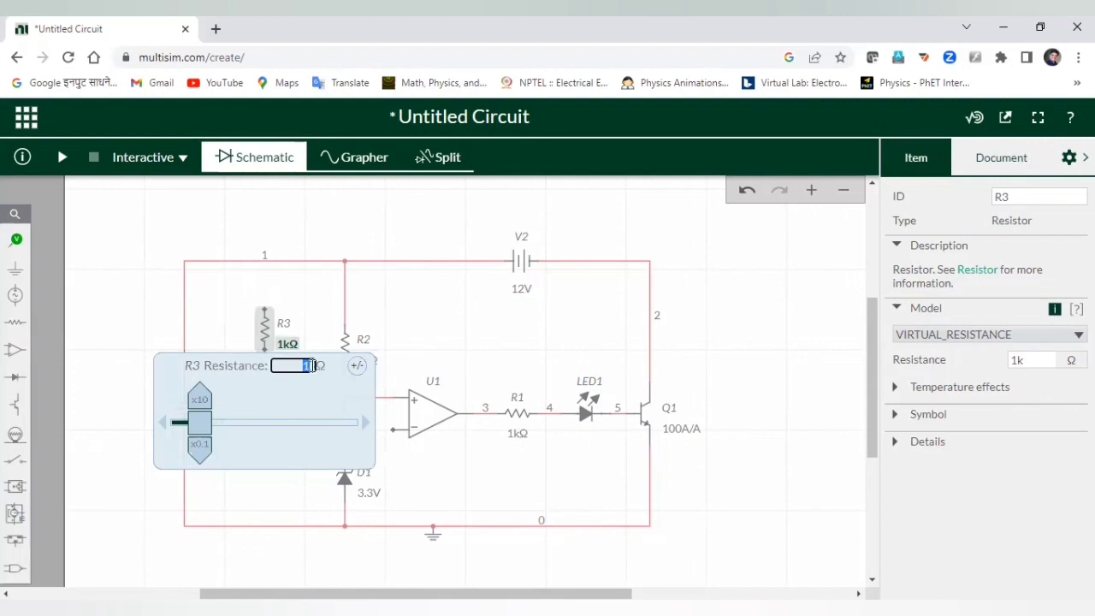
text(22k)
key(Return)
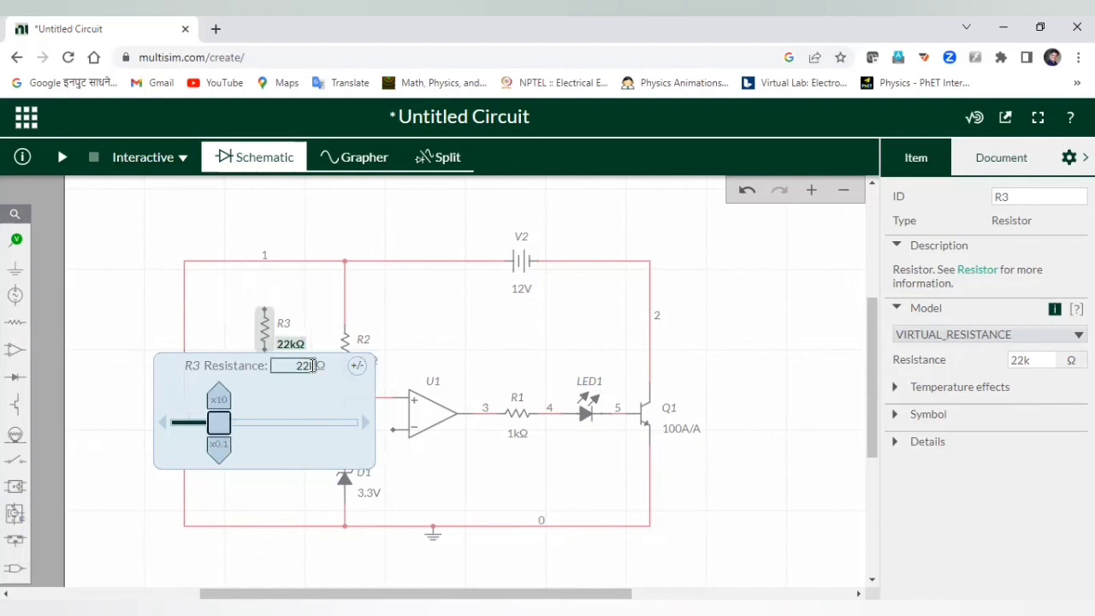
click(428, 316)
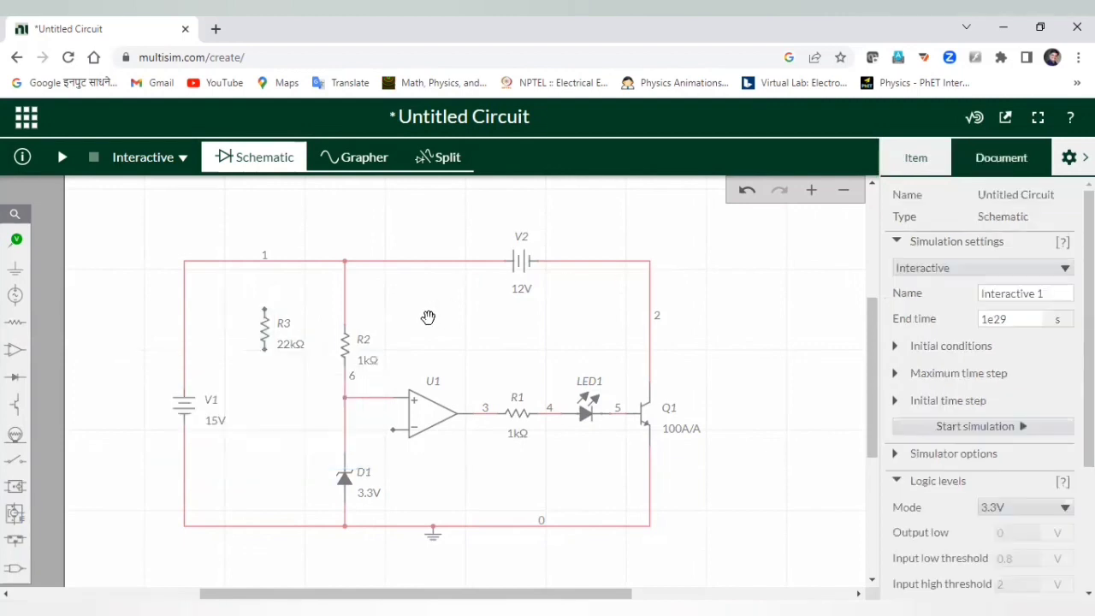
Place an upright 10kΩ potentiometer R4 just below R3.
click(14, 321)
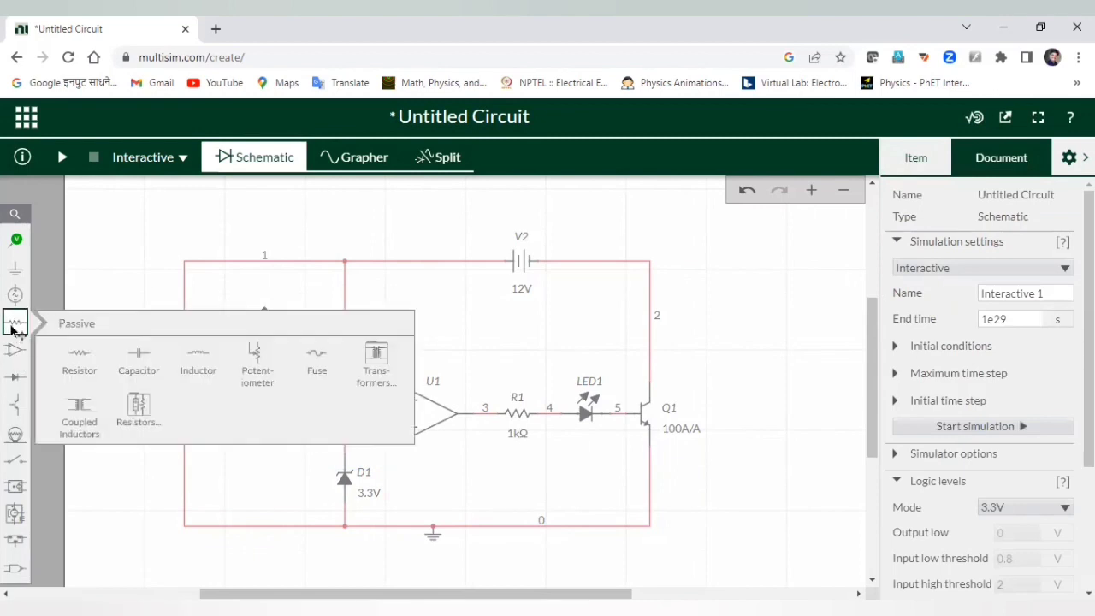
click(271, 366)
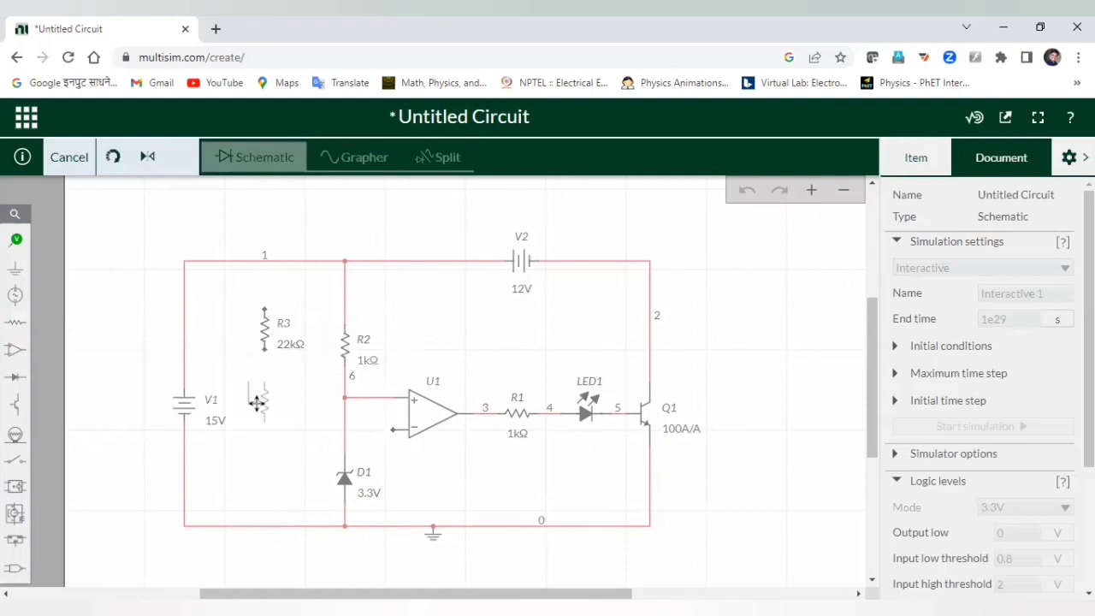
click(257, 404)
click(237, 443)
click(238, 443)
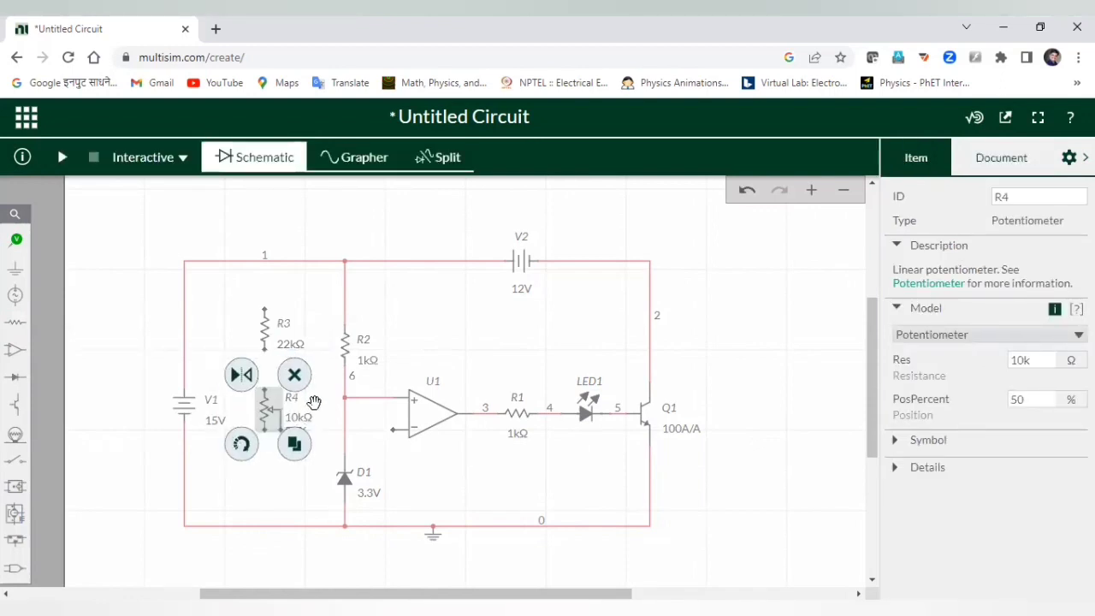
click(314, 402)
click(265, 412)
drag(265, 412, 264, 385)
click(375, 311)
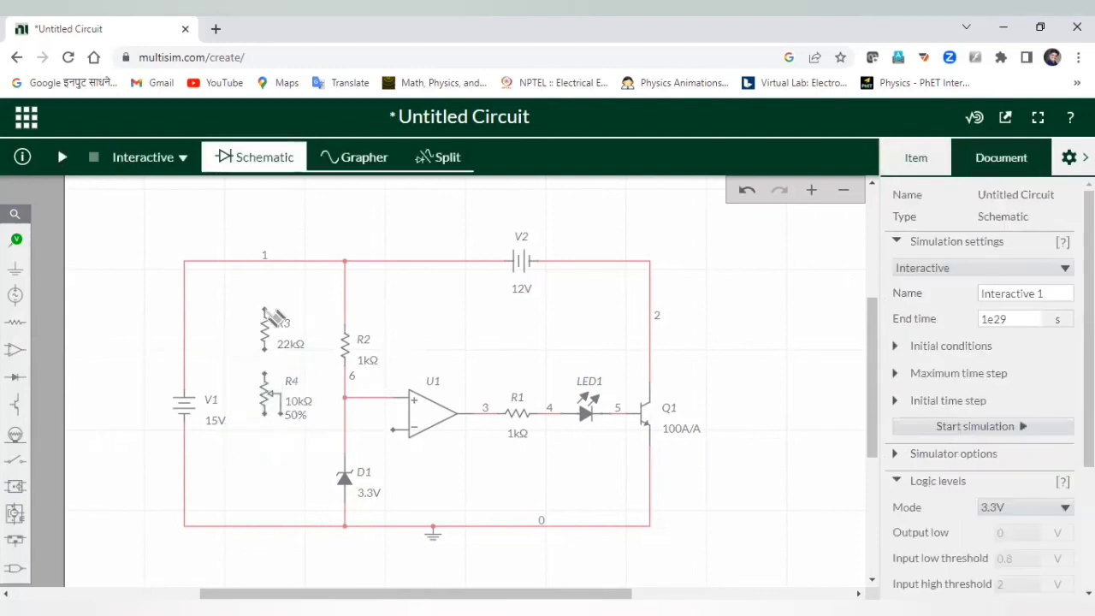
Wire R3's top to the supply line, R3 to R4, and R4's bottom to ground.
click(264, 309)
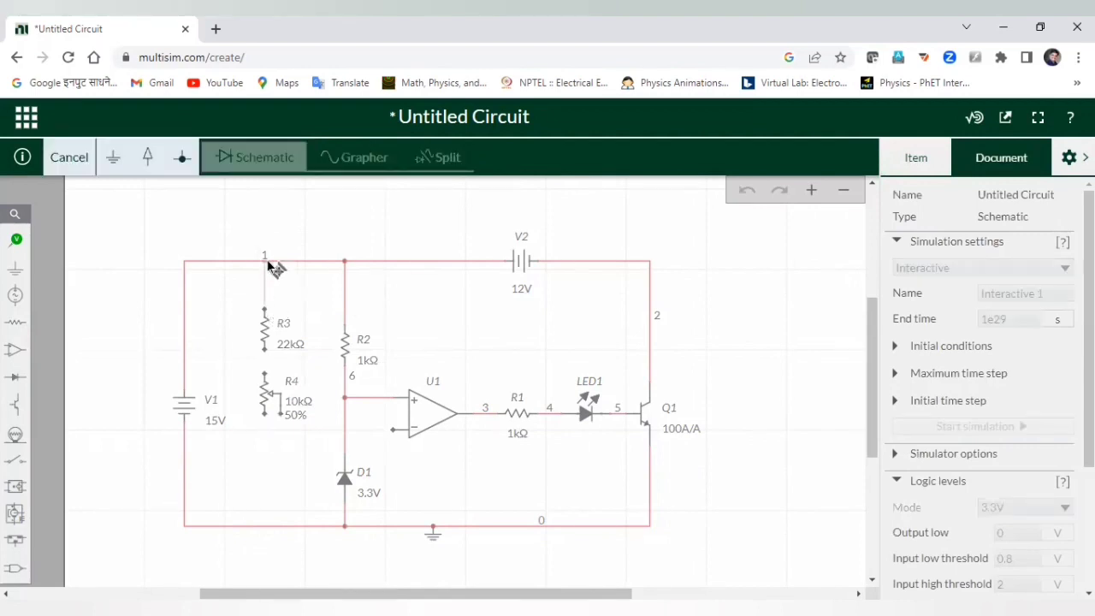
click(265, 261)
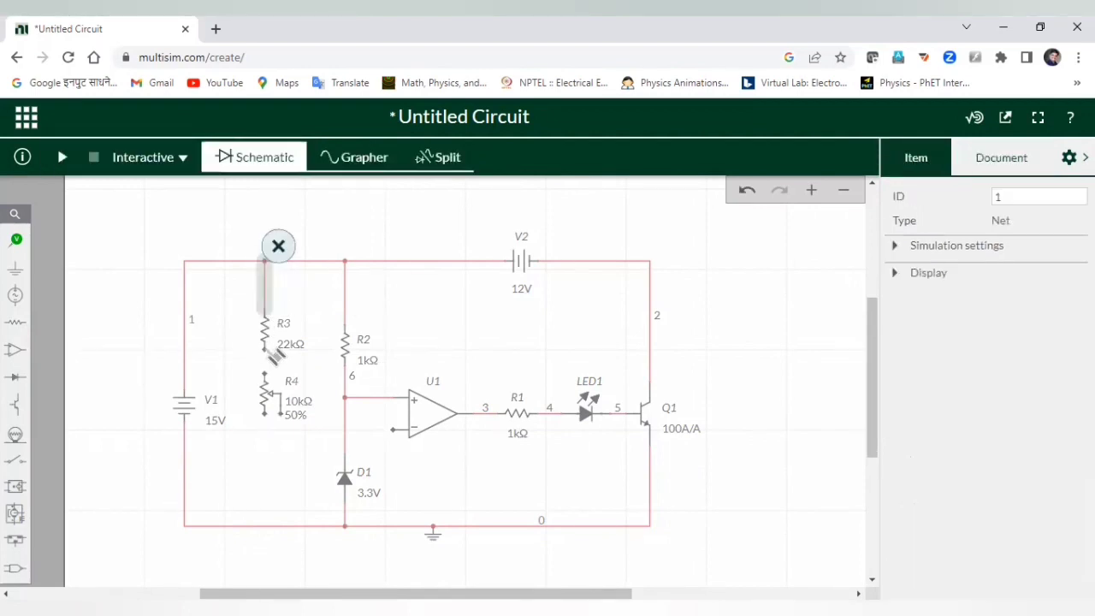
click(266, 373)
click(267, 377)
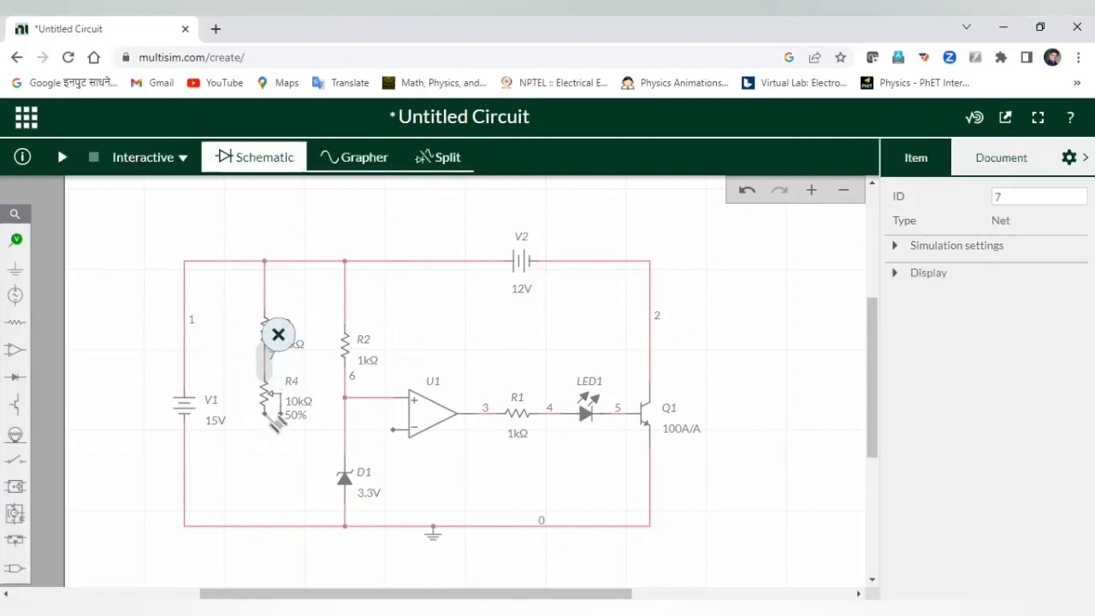
click(264, 414)
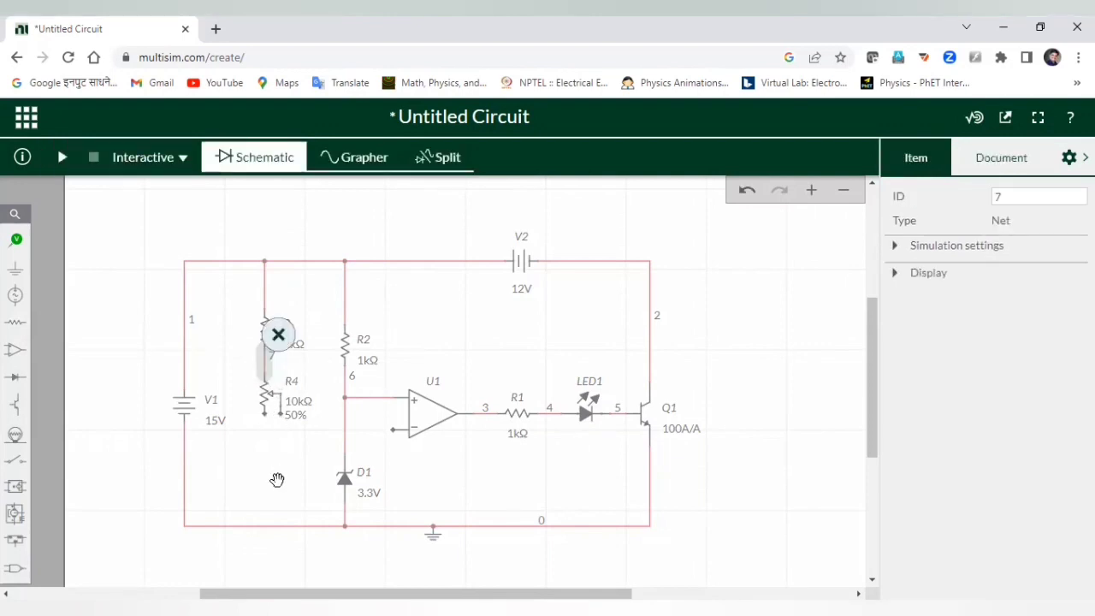
click(266, 525)
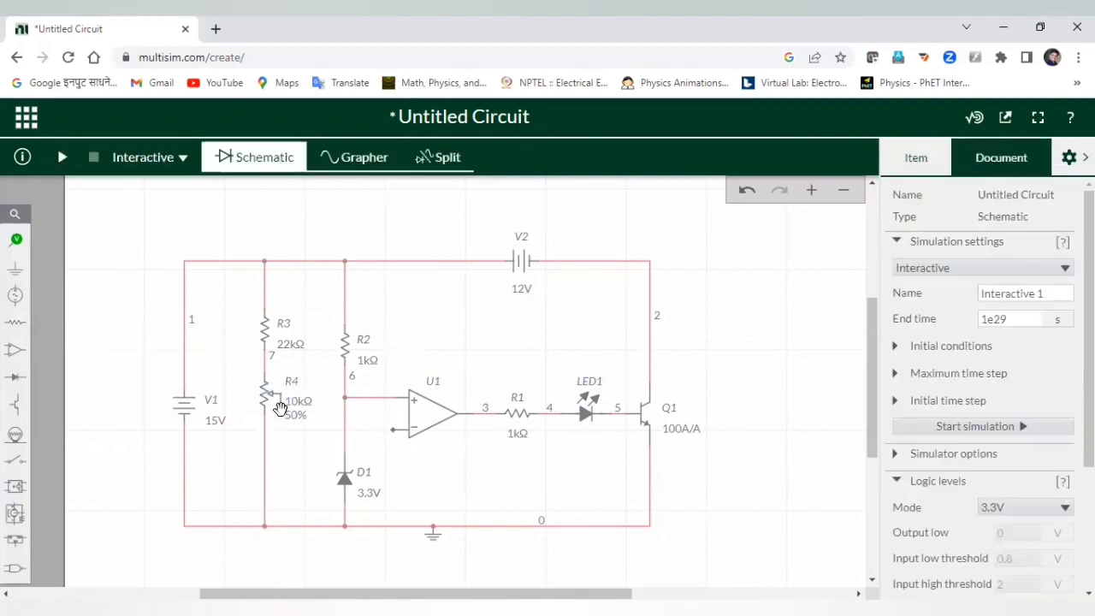
Connect R4's wiper to U1's inverting input.
click(279, 414)
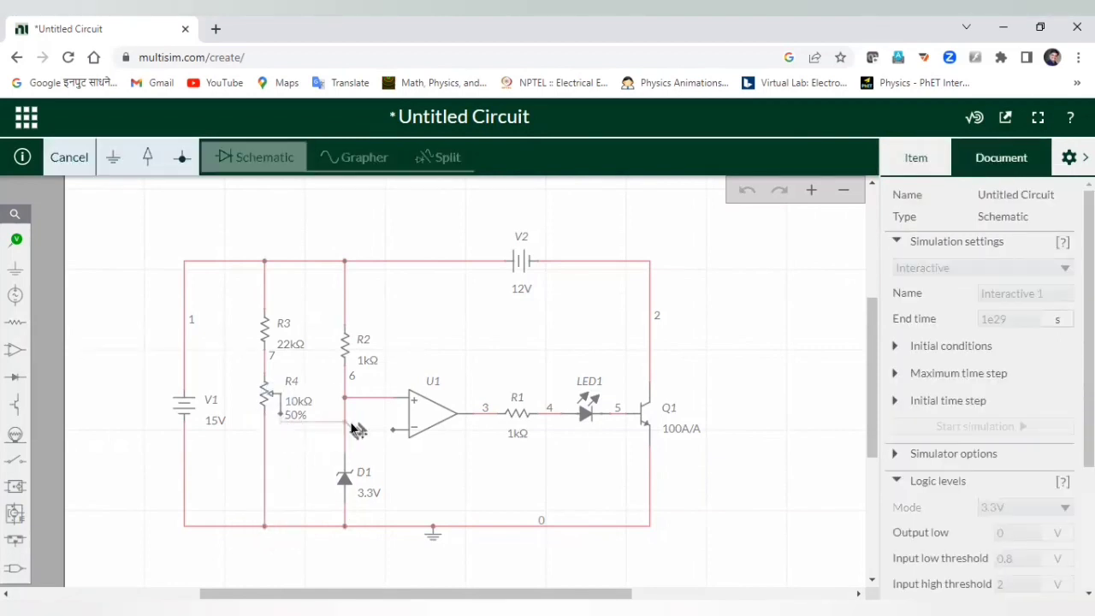
click(396, 430)
click(430, 481)
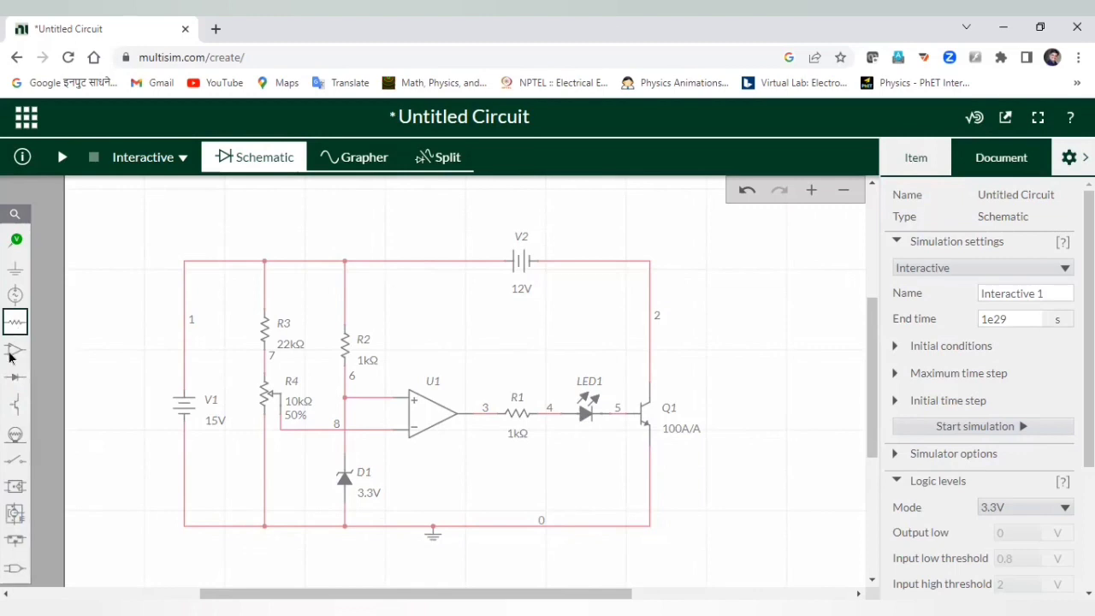
Place a vertical 1µF capacitor C1 below R4, left of D1.
click(17, 326)
click(147, 365)
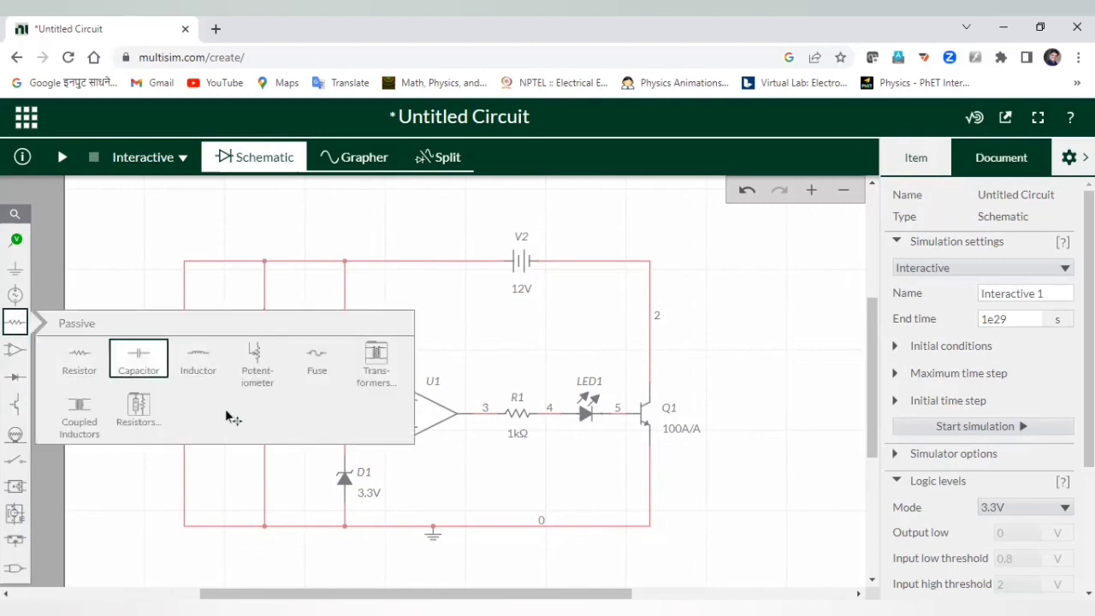
click(301, 476)
click(266, 508)
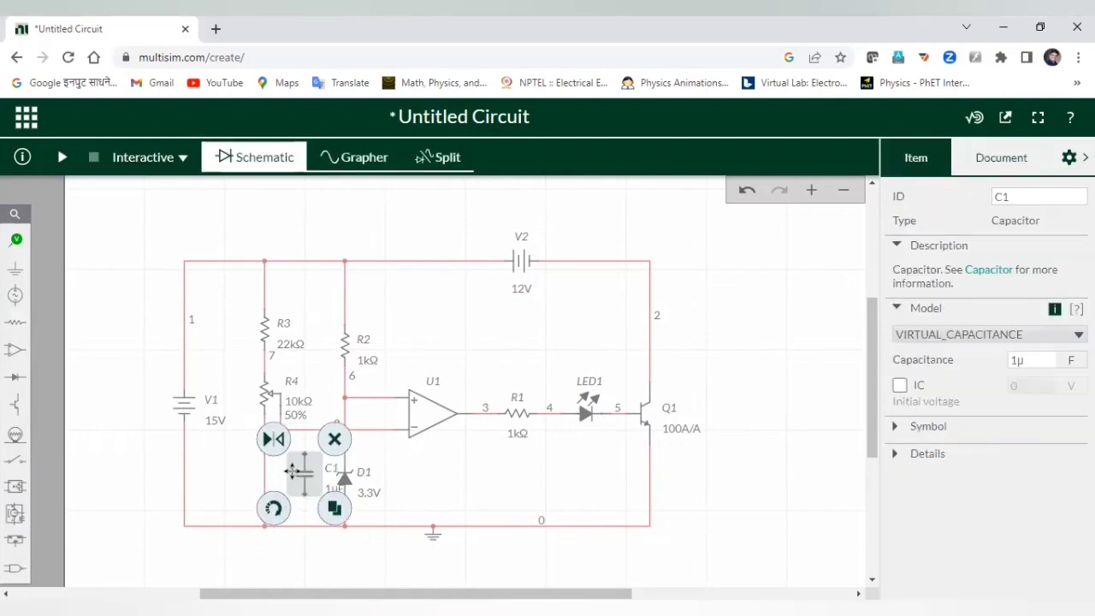
drag(295, 474, 274, 465)
click(450, 484)
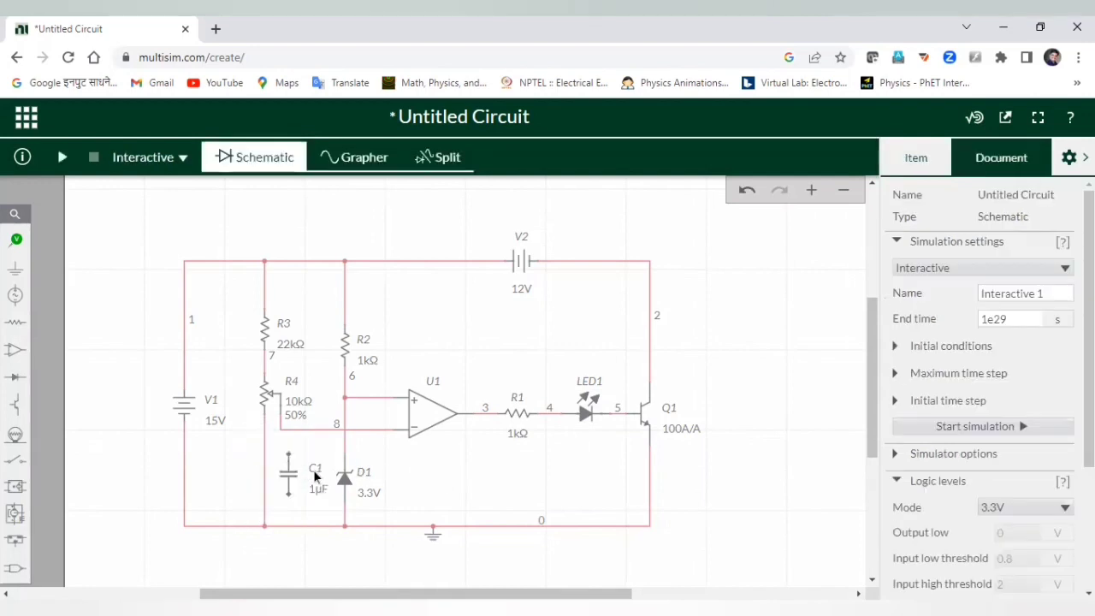
Wire C1's top pin to net 8 and its bottom pin to the ground wire.
click(287, 438)
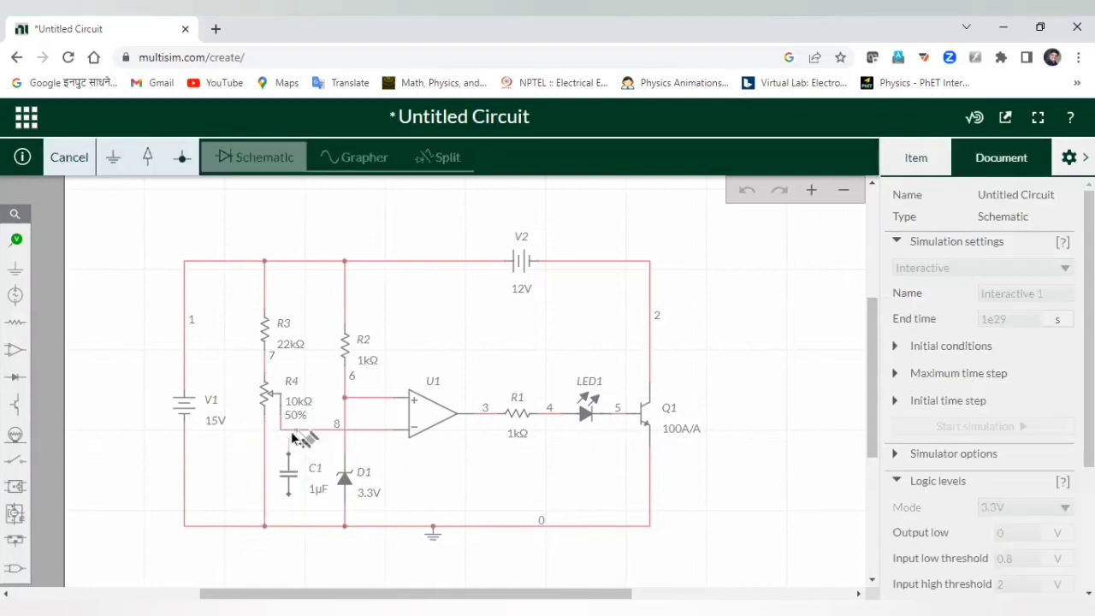
click(288, 430)
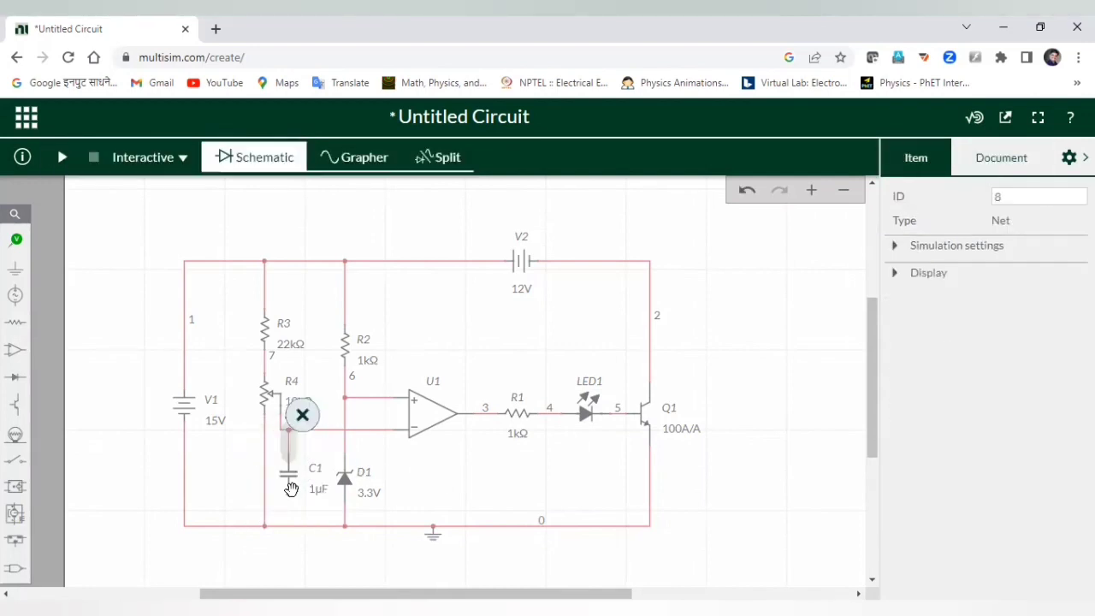
click(291, 523)
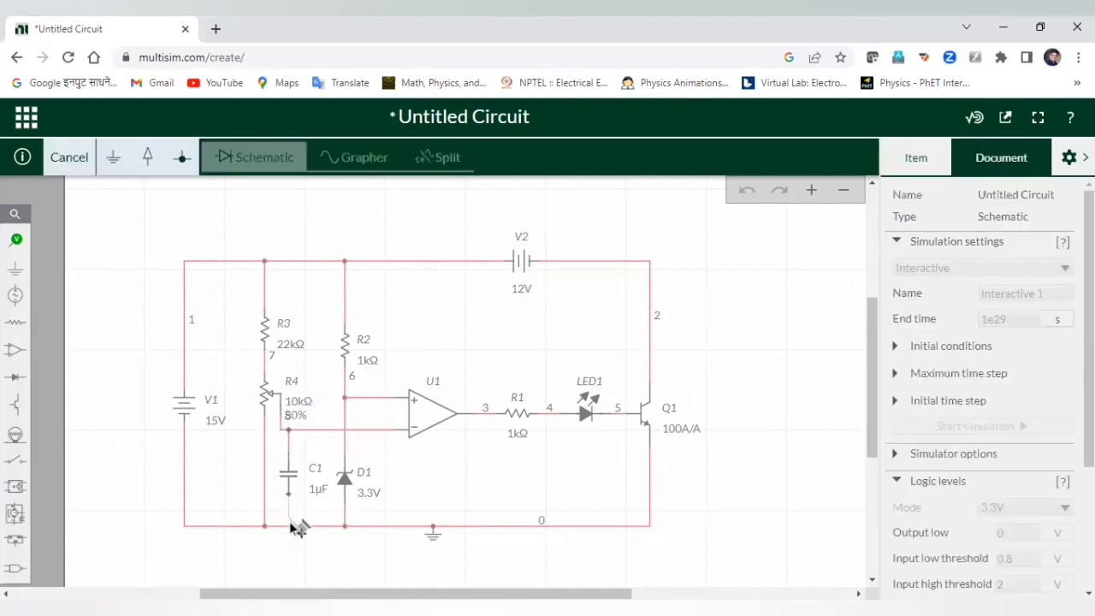
click(294, 530)
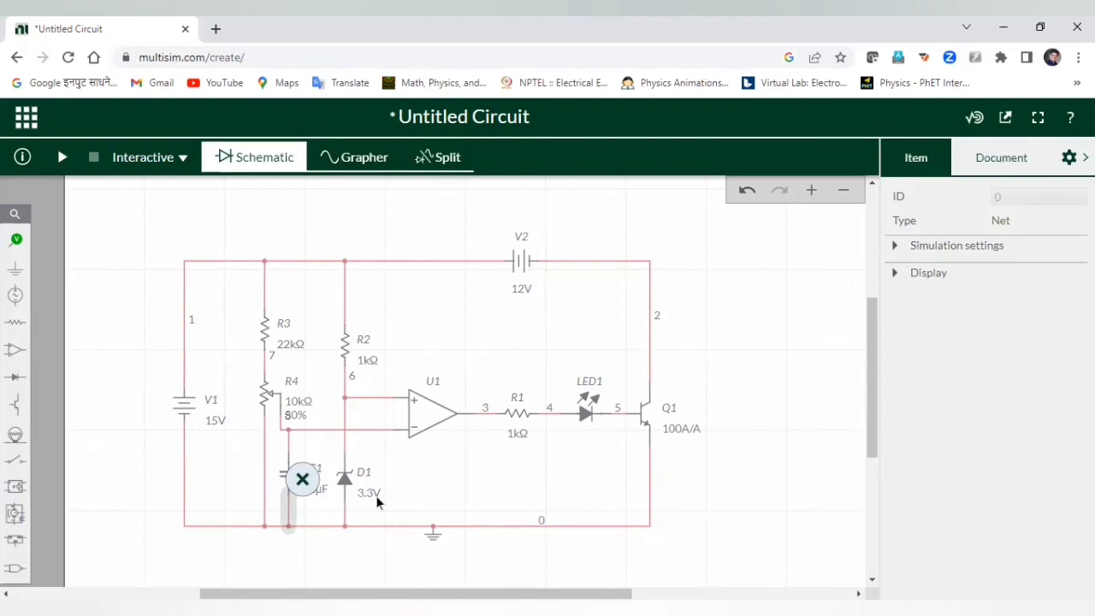
Set R2's resistance to 22kΩ so it matches R3.
click(358, 362)
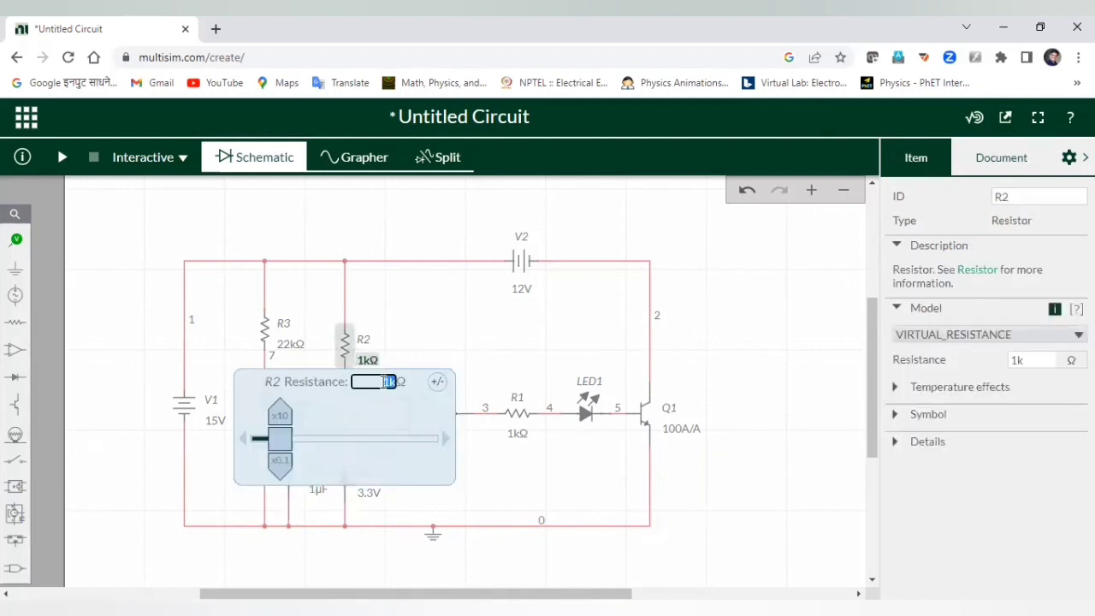
text(22)
click(413, 334)
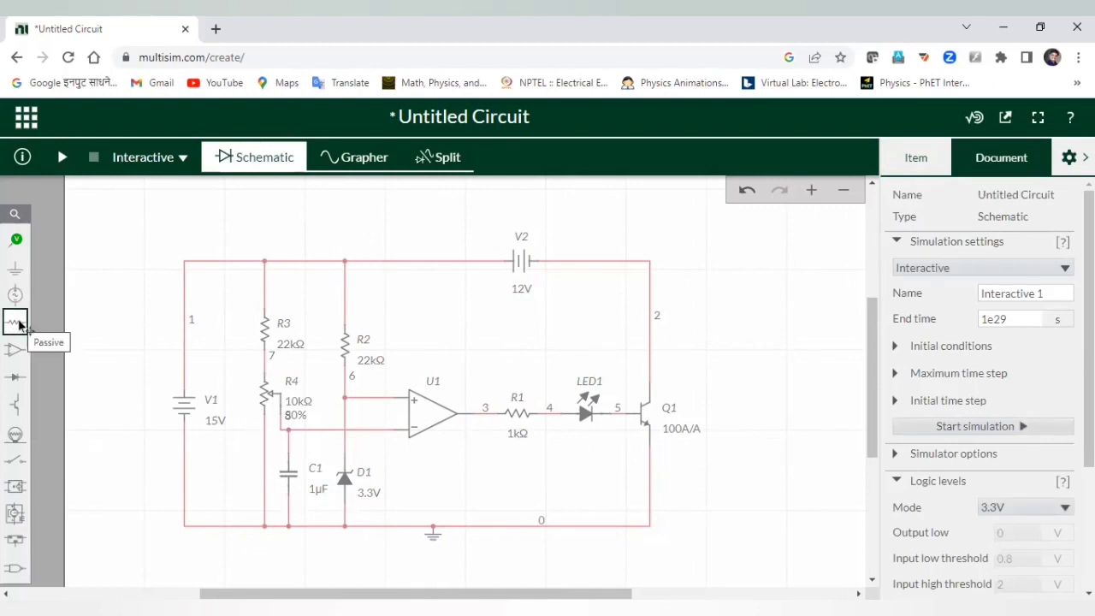
Place a current probe from the Analysis and annotation parts as PR1 on the top wire, left of V2.
click(15, 295)
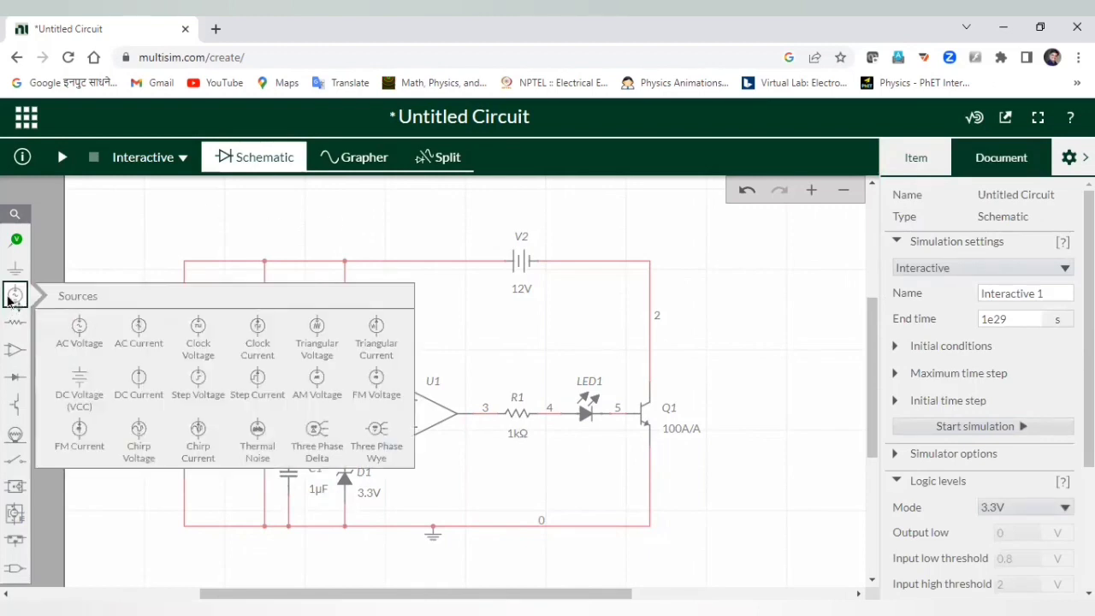
click(15, 239)
click(139, 275)
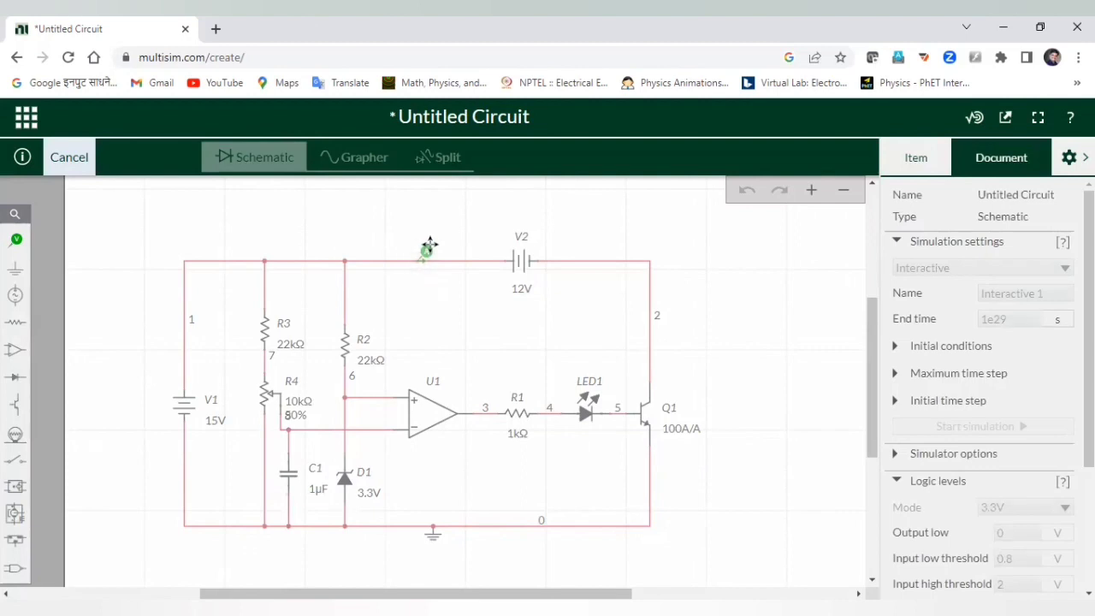
click(428, 248)
click(482, 360)
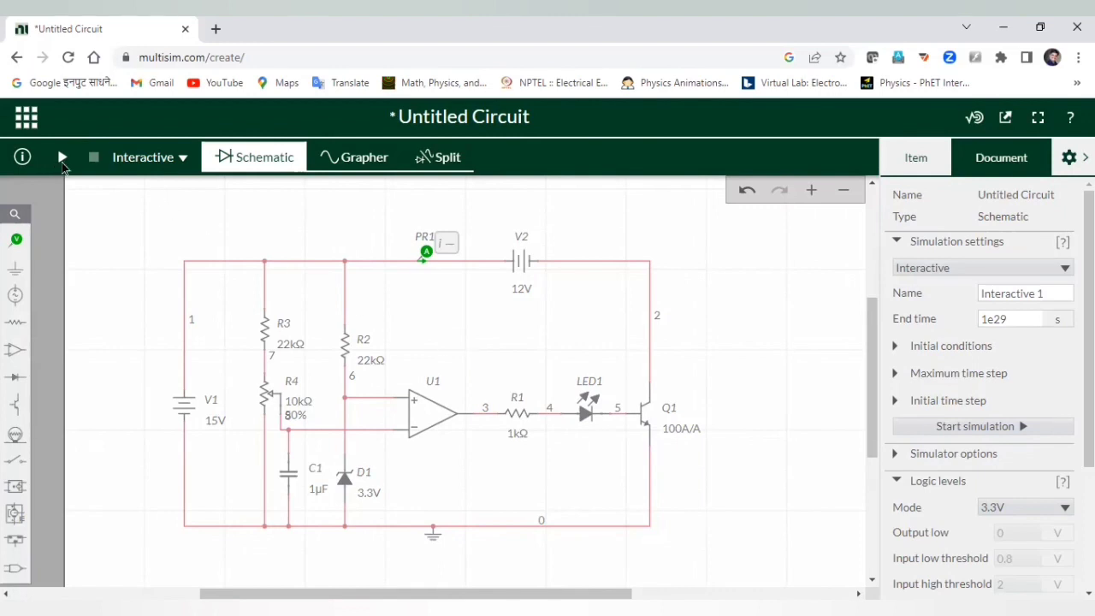
Start the simulation with the LED lit, then set V1's voltage to 14V.
click(62, 160)
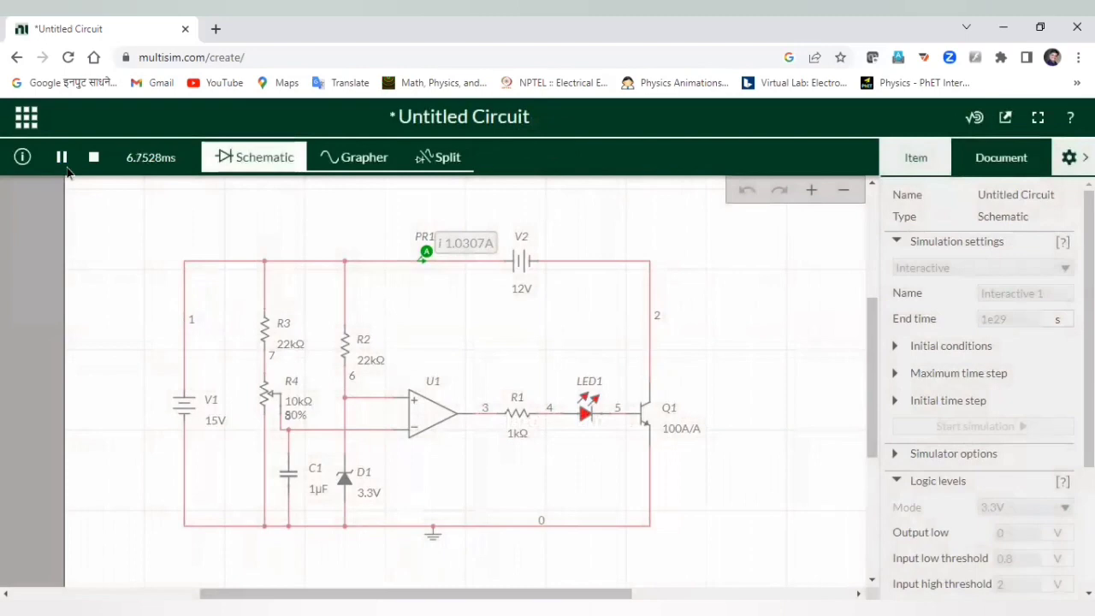
click(210, 420)
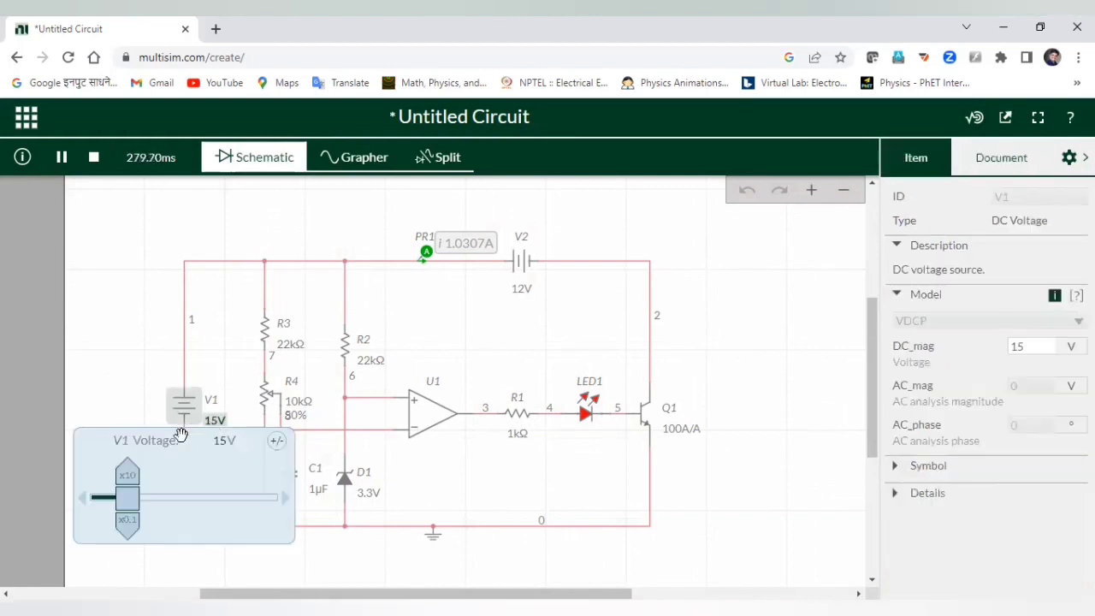
double_click(220, 438)
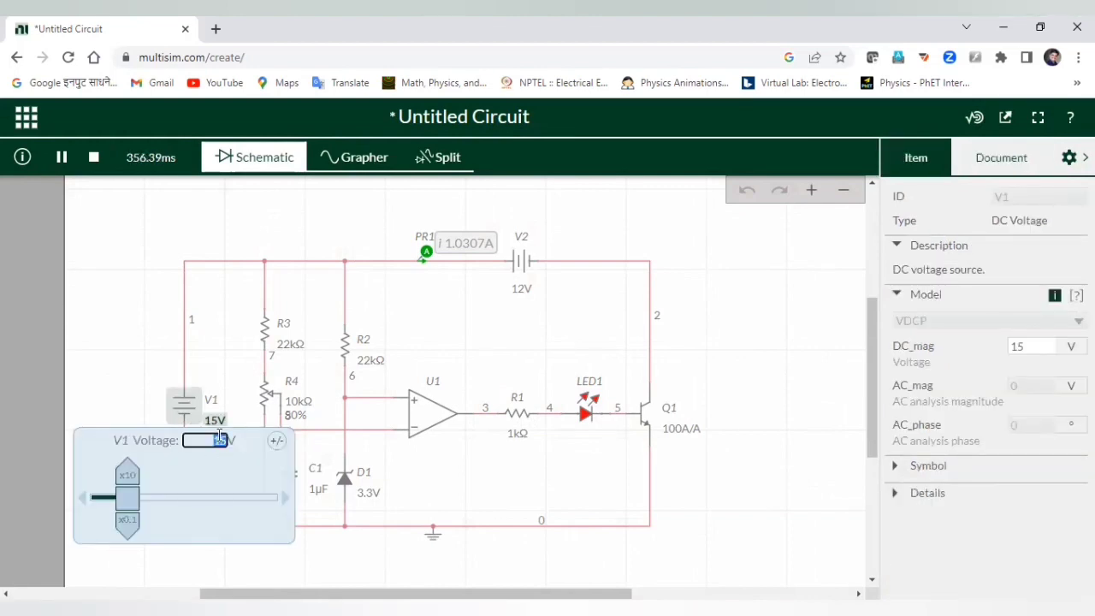
text(14V)
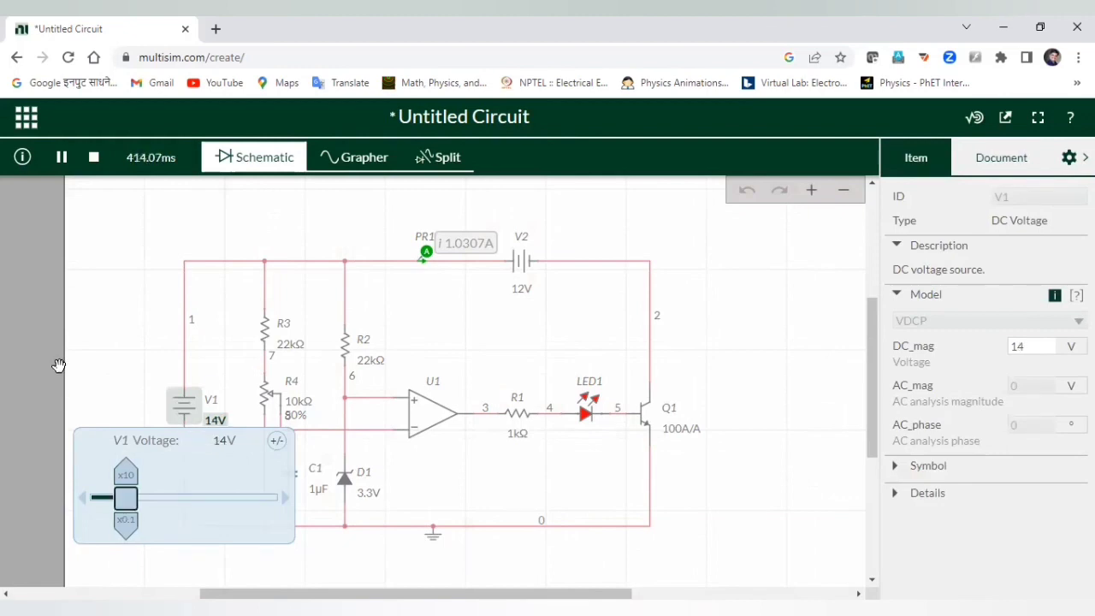
click(144, 318)
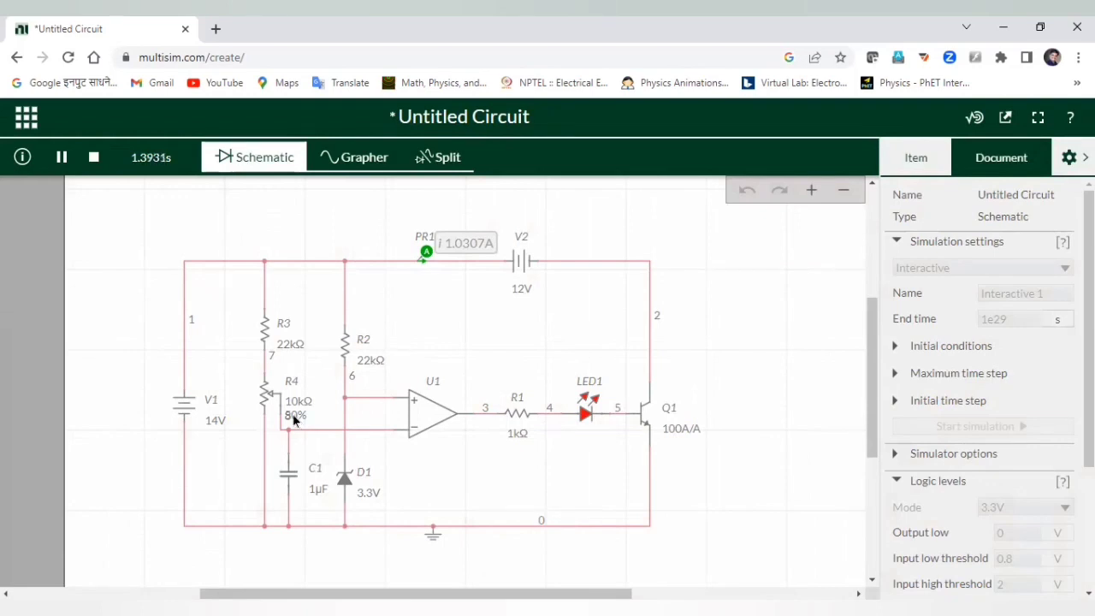
Sweep R4's wiper position upward step by step to 26.5%.
click(293, 419)
click(269, 464)
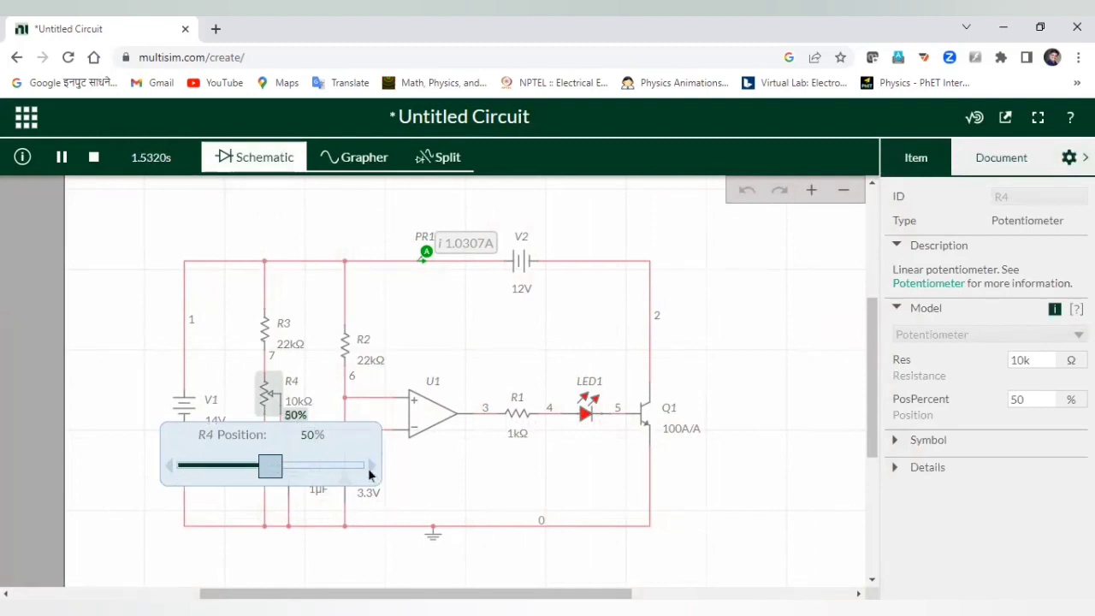
drag(265, 466, 210, 466)
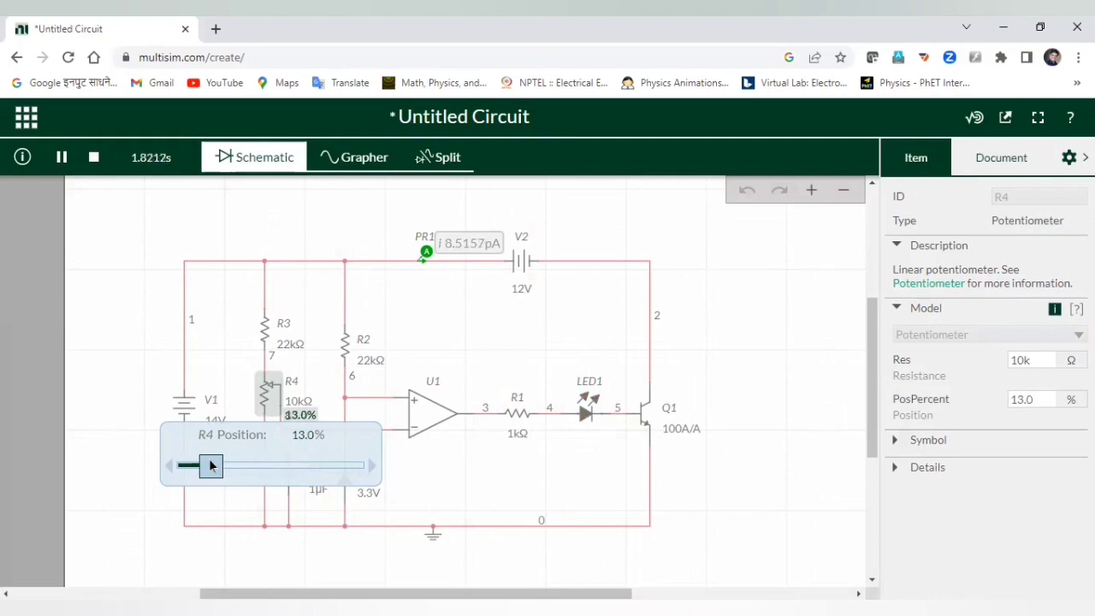
click(369, 468)
click(372, 468)
click(373, 468)
click(373, 469)
click(373, 467)
click(373, 467)
click(373, 467)
click(373, 467)
click(372, 467)
click(373, 467)
click(373, 467)
click(372, 467)
click(372, 467)
click(373, 467)
click(373, 467)
click(373, 467)
click(372, 467)
click(373, 467)
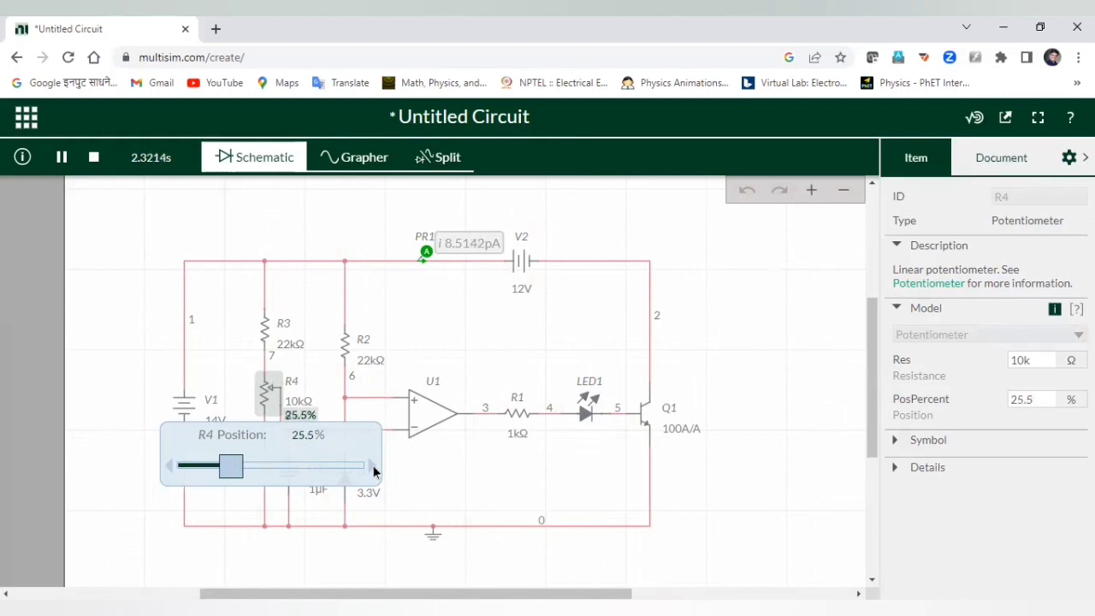
click(373, 466)
click(373, 467)
click(373, 467)
click(373, 467)
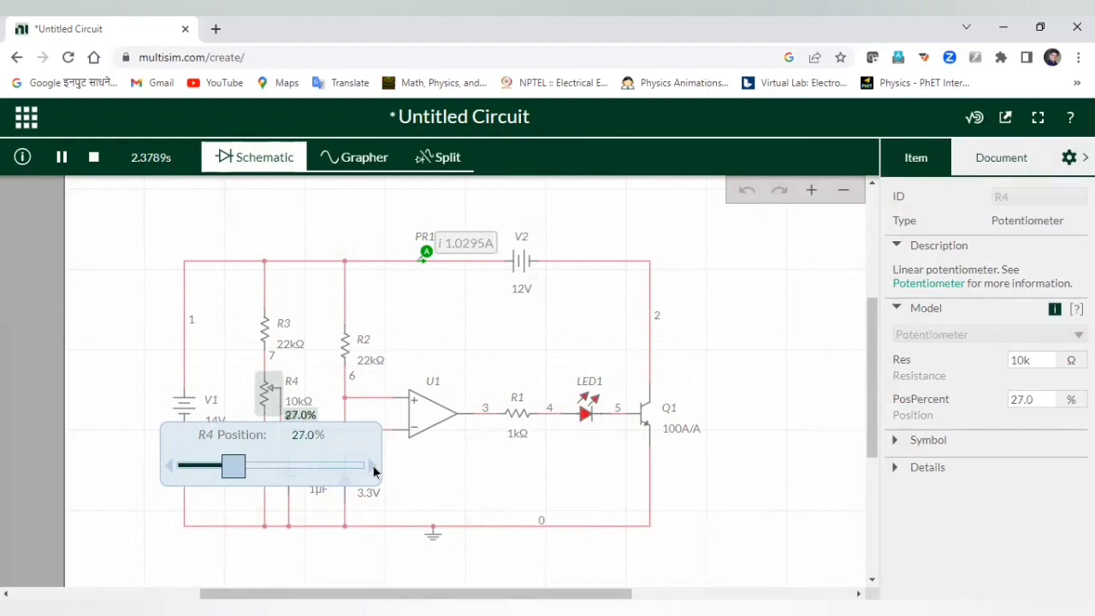
Find the LED threshold by stepping R4 between 25.5%, 26.0% and 26.5%, ending at 26.5%.
click(168, 467)
click(168, 467)
click(168, 466)
click(168, 467)
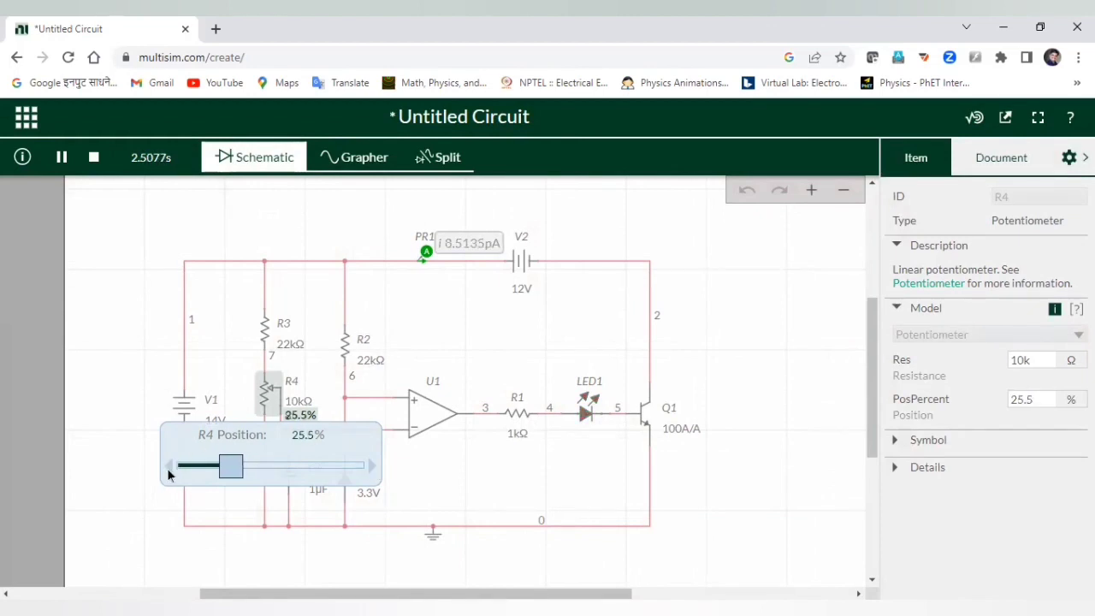
click(371, 464)
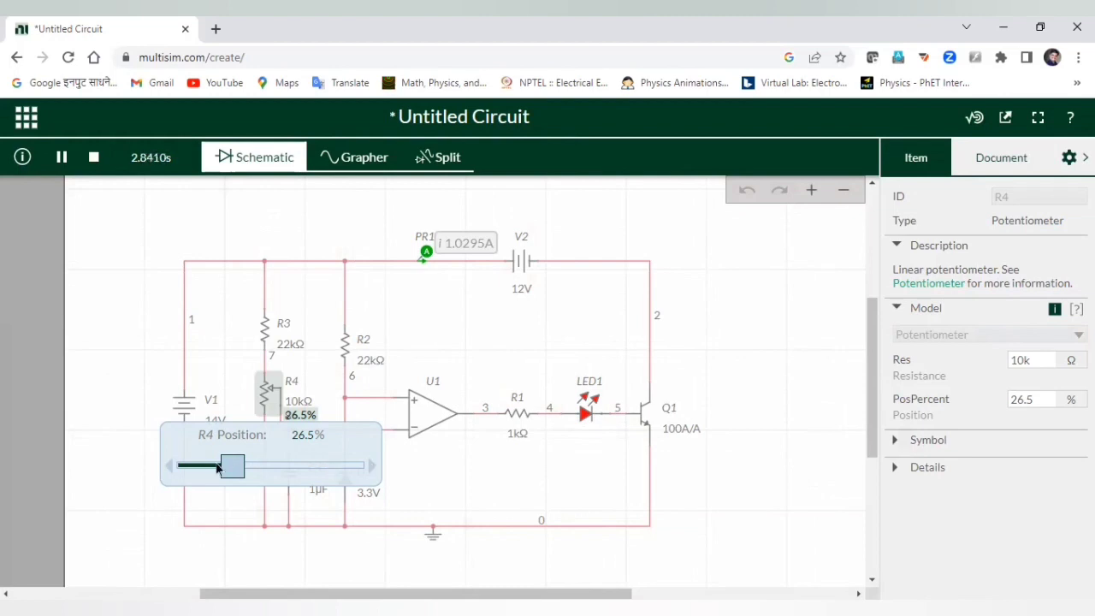
click(168, 466)
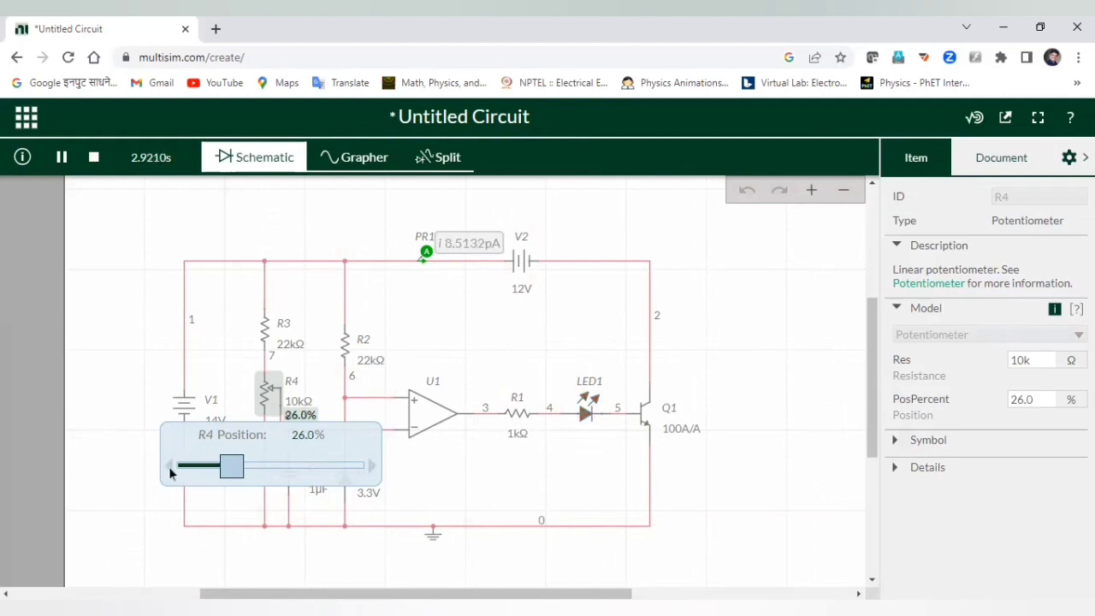
click(373, 467)
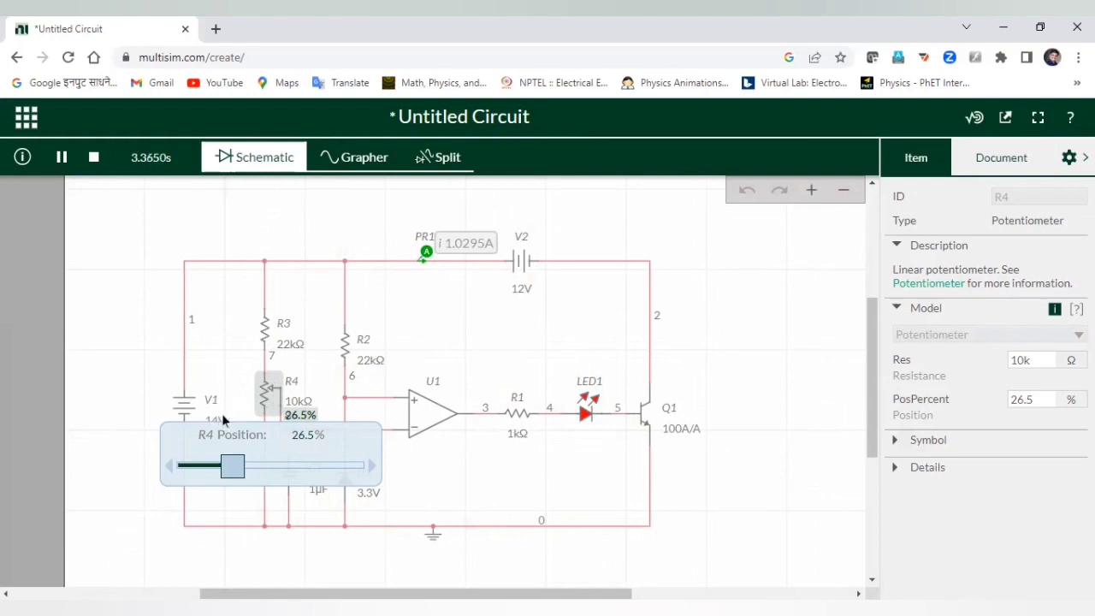
click(530, 318)
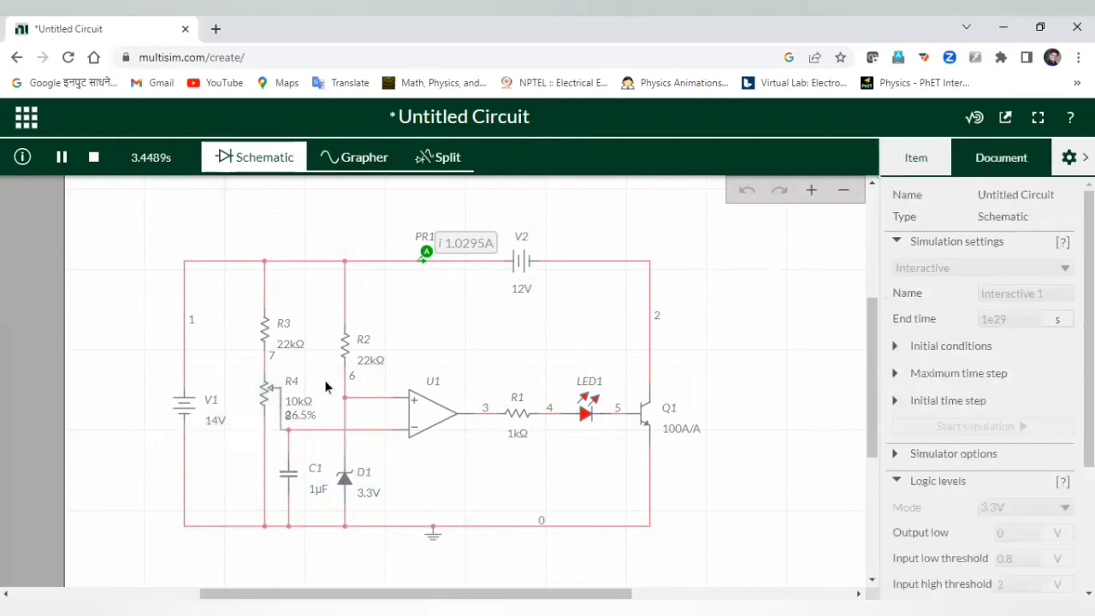
Raise V1 from 14 V to 14.2 V while the simulation keeps running.
click(216, 422)
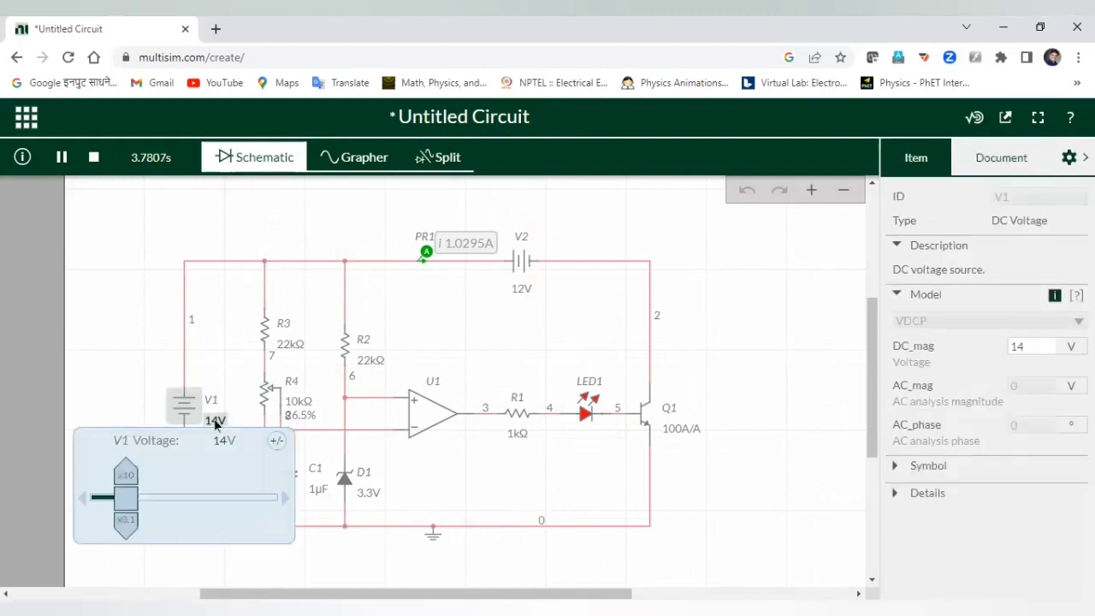
click(223, 441)
click(223, 447)
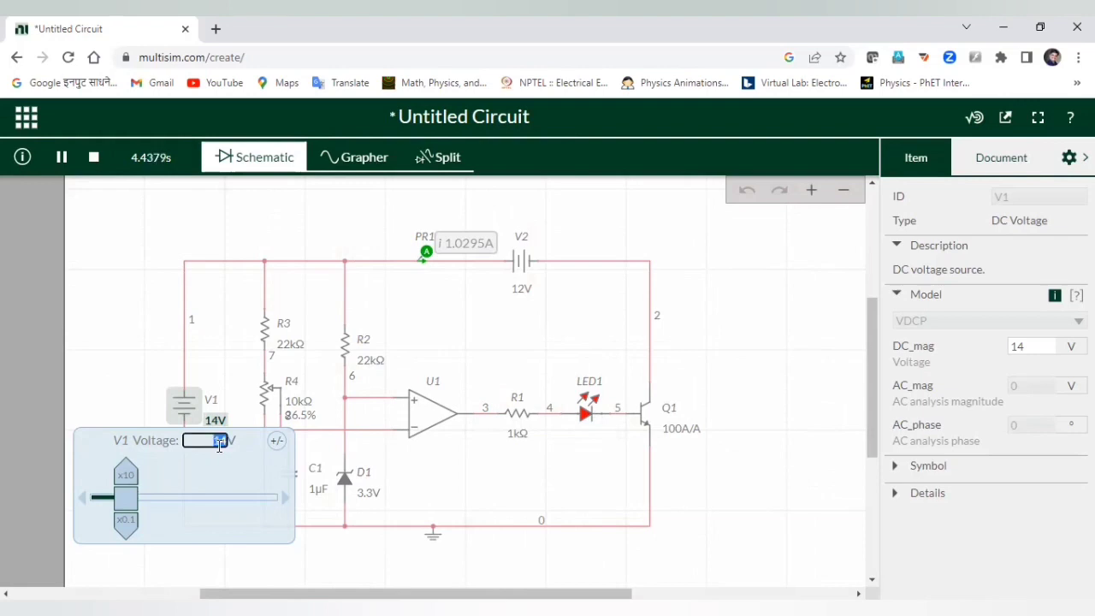
key(BackSpace)
text(14.2)
key(Return)
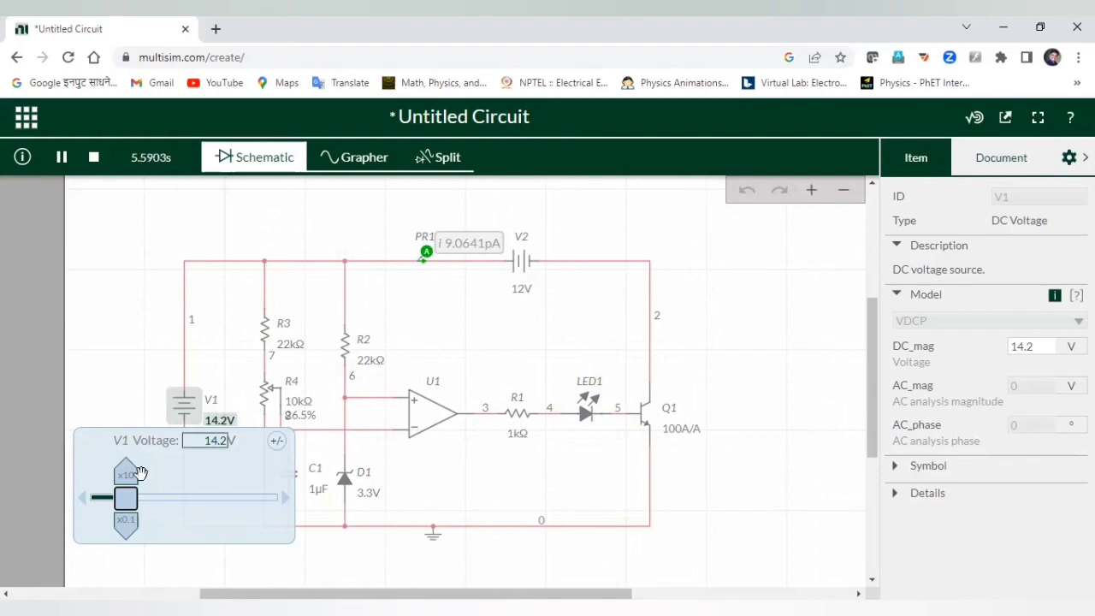
Try V1 at 15 V.
click(215, 441)
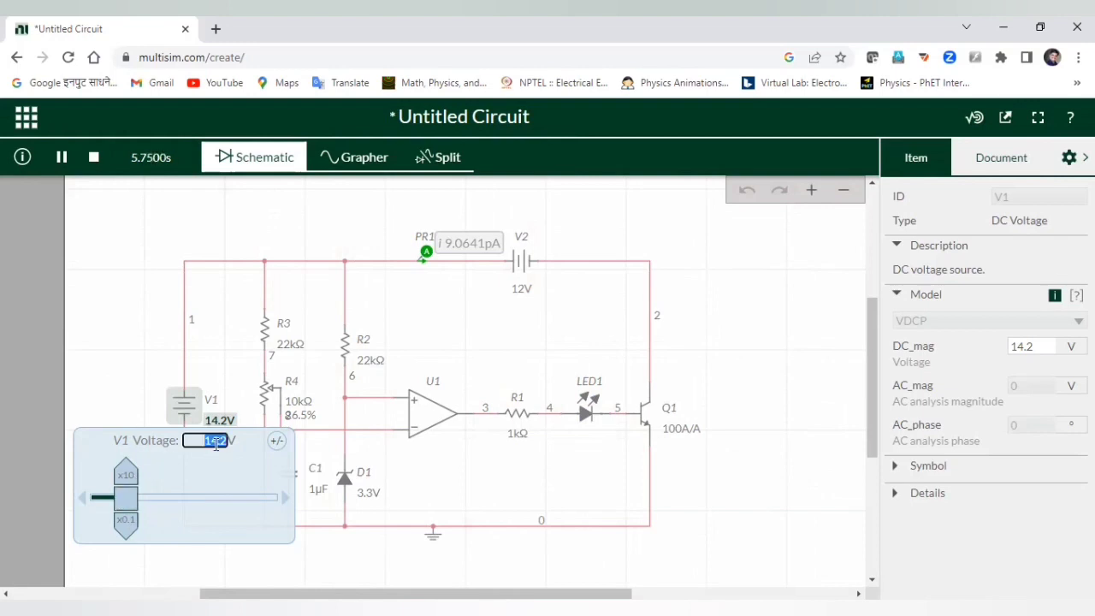
text(15)
key(Return)
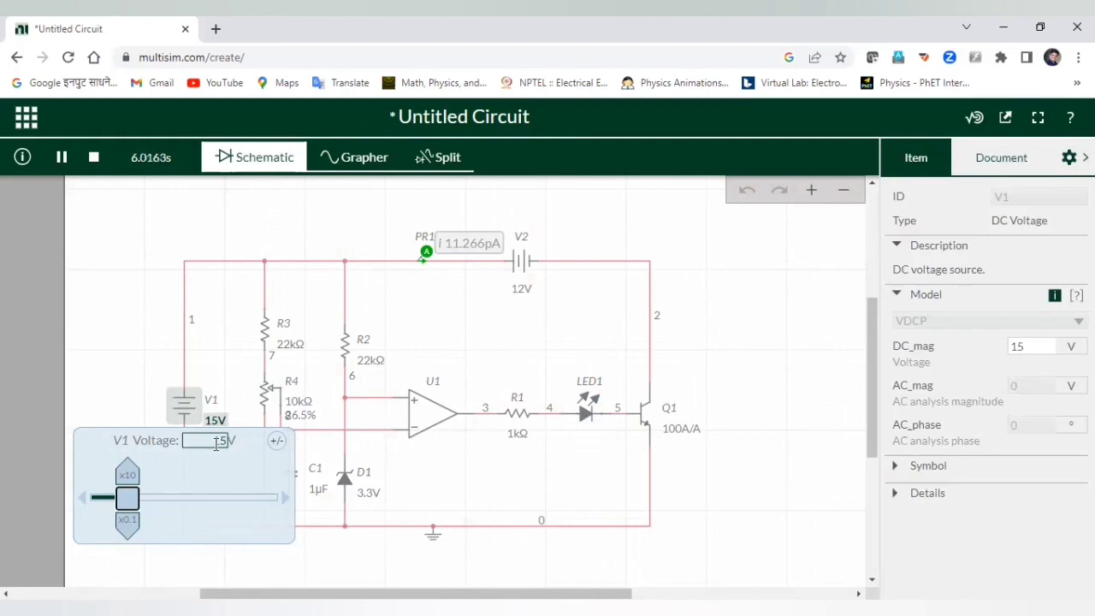
Set V1 to 13.8 V so the LED lights again.
click(216, 441)
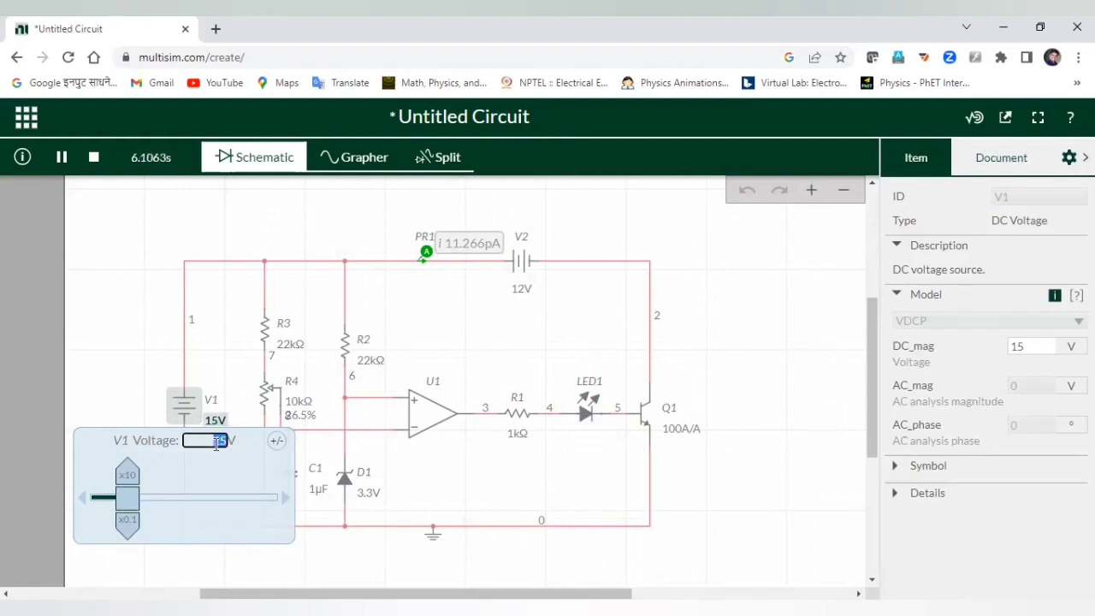
text(1)
text(3.8)
key(Return)
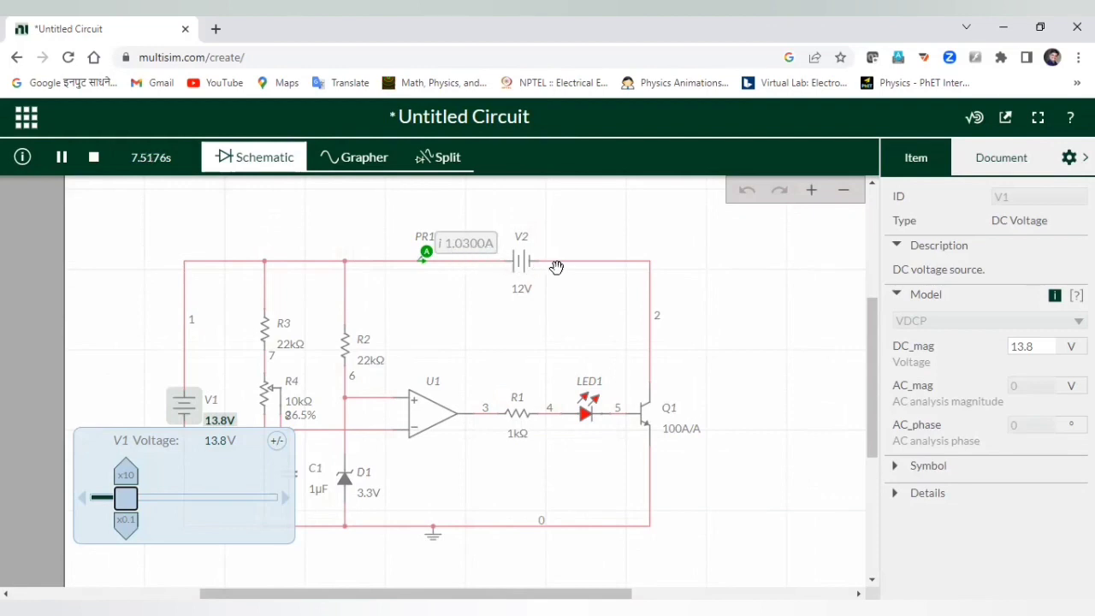
Set V1 to 13 V and move its voltage popup to the canvas's top-left.
click(220, 441)
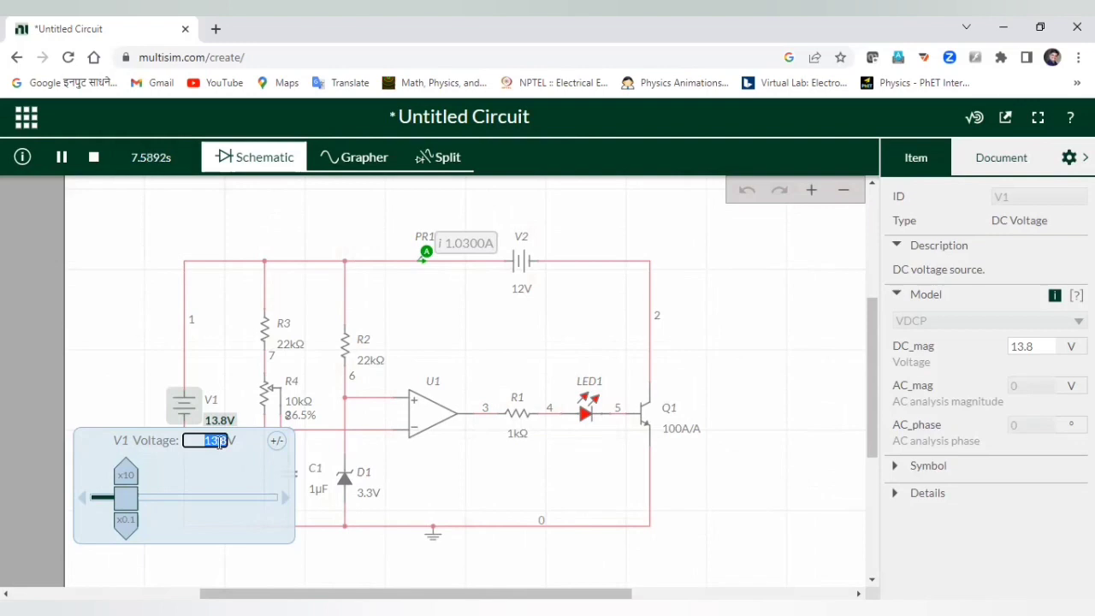
key(BackSpace)
key(BackSpace)
text(3)
key(Return)
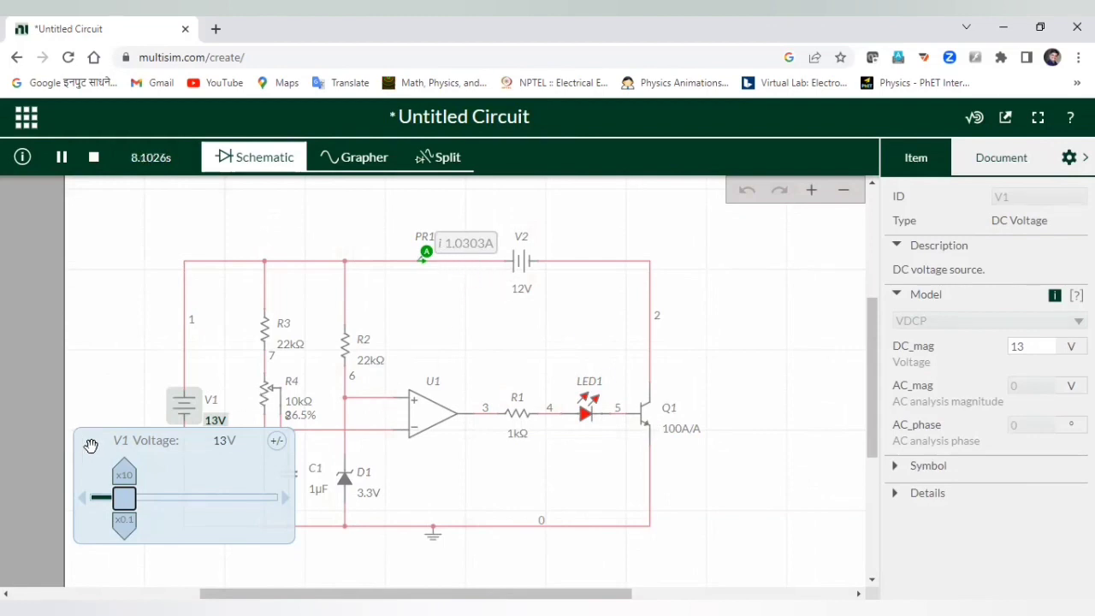
drag(89, 446, 94, 205)
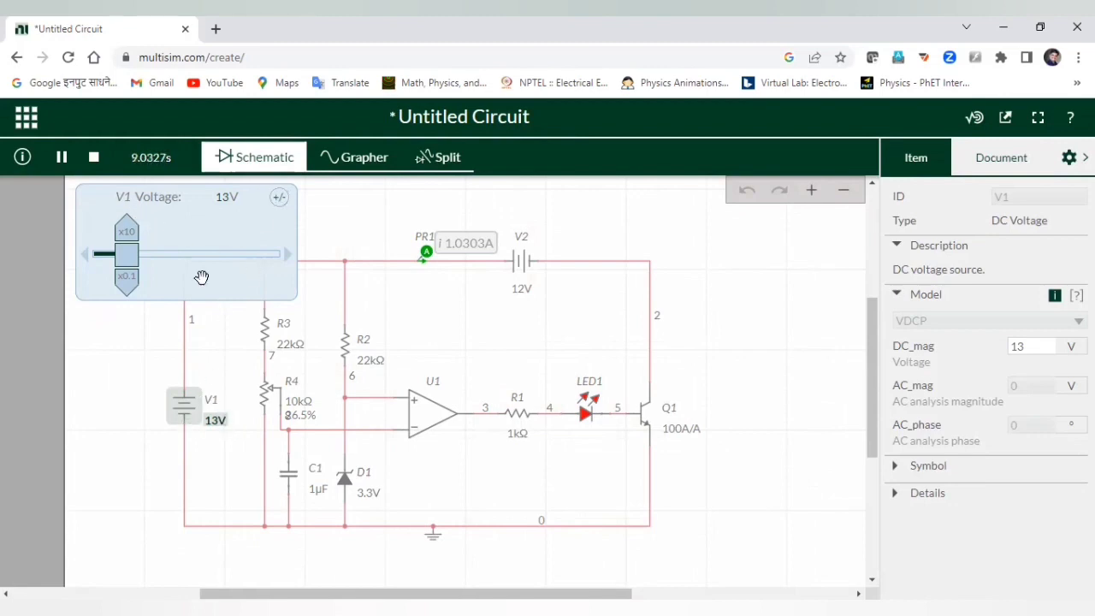
Stop the simulation, then reselect V1 and set it to 20 V.
click(94, 156)
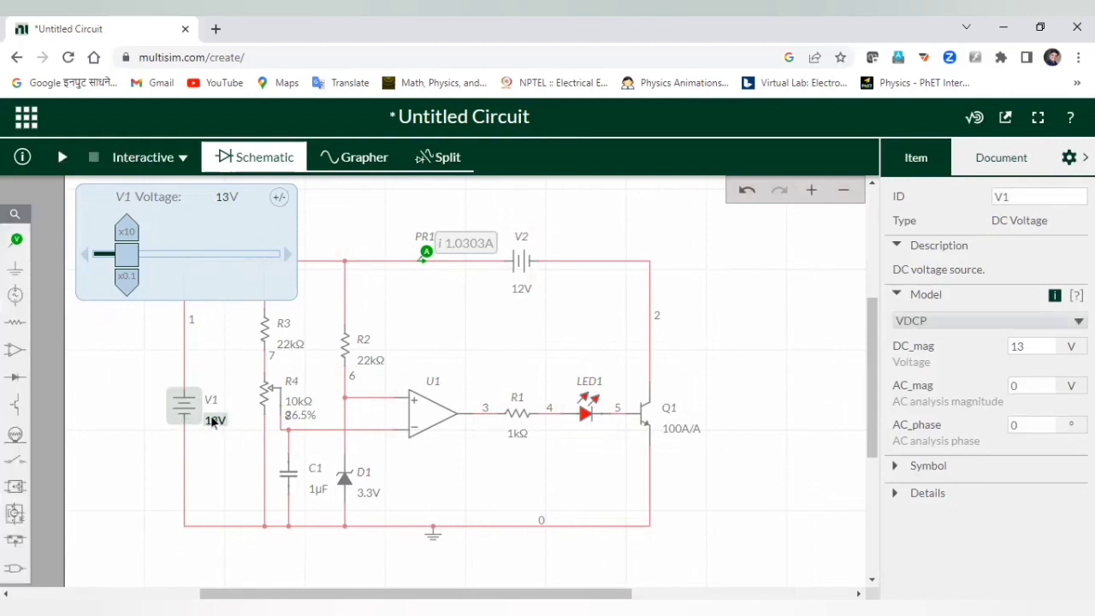
click(213, 387)
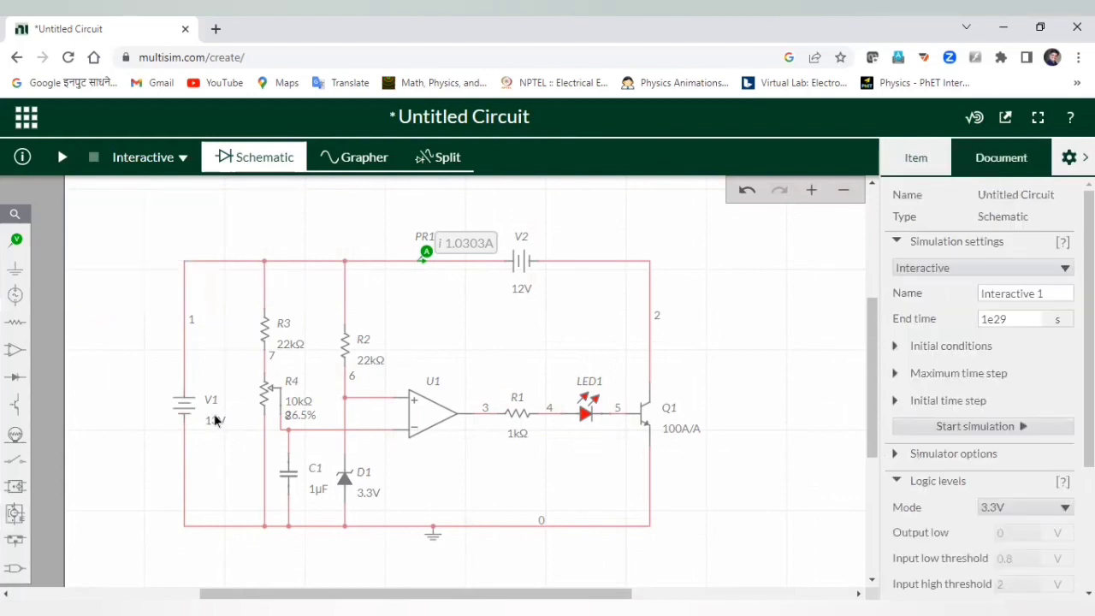
click(217, 420)
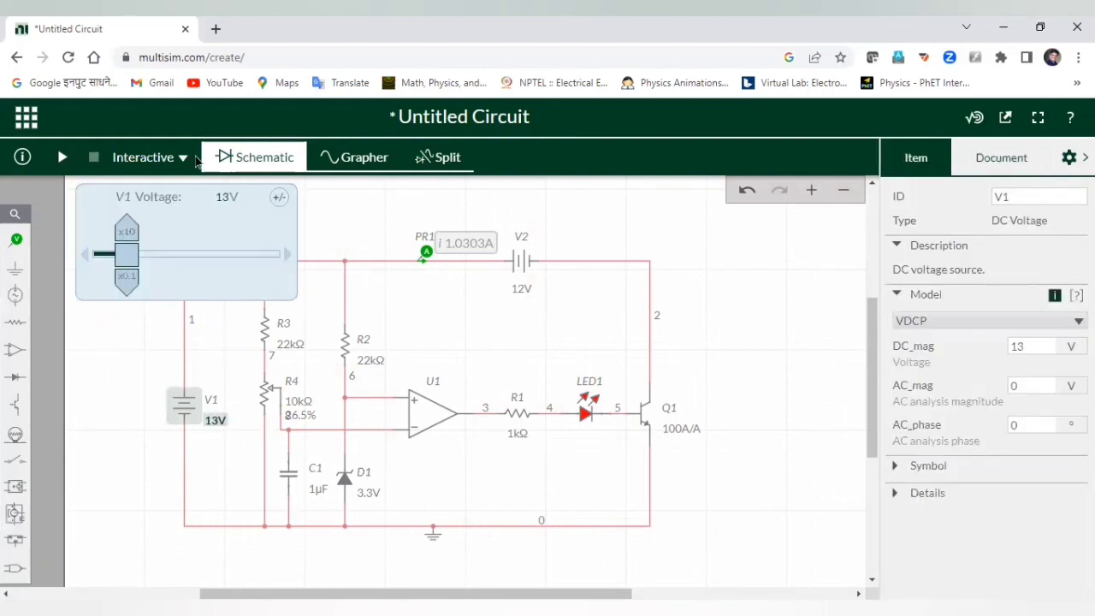
click(223, 197)
text(20V)
key(Return)
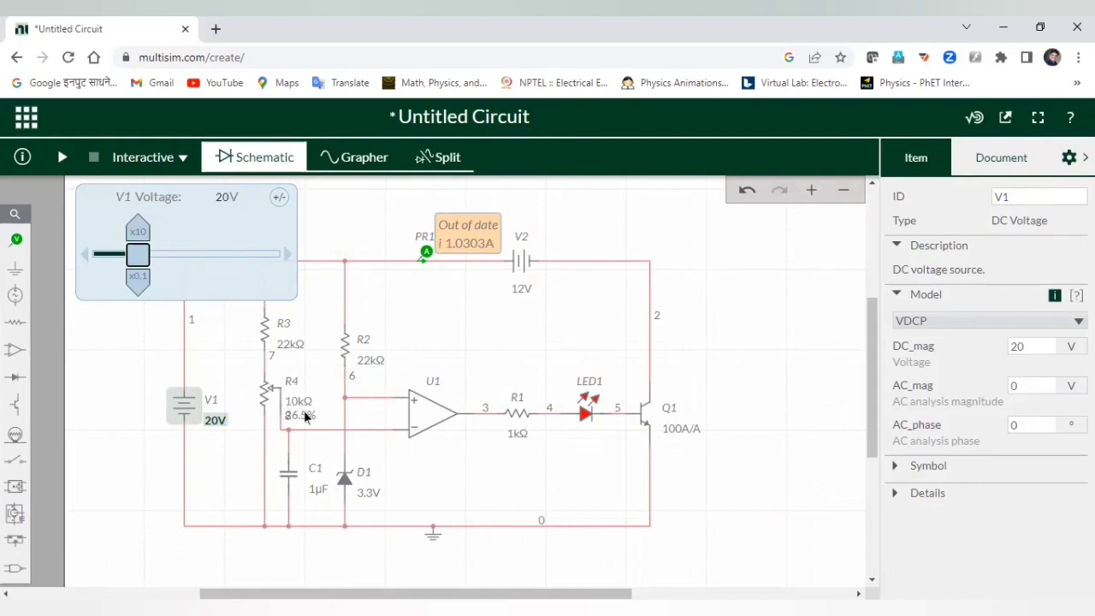
Move potentiometer R4's Position slider to 8.50% and rerun the simulation.
click(305, 416)
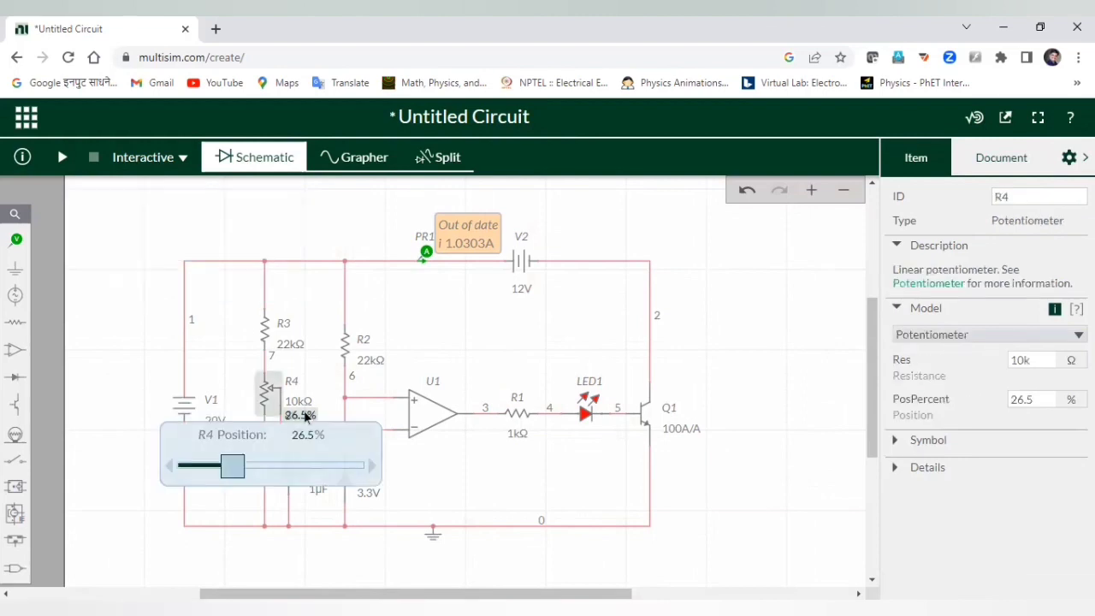
drag(236, 472, 210, 471)
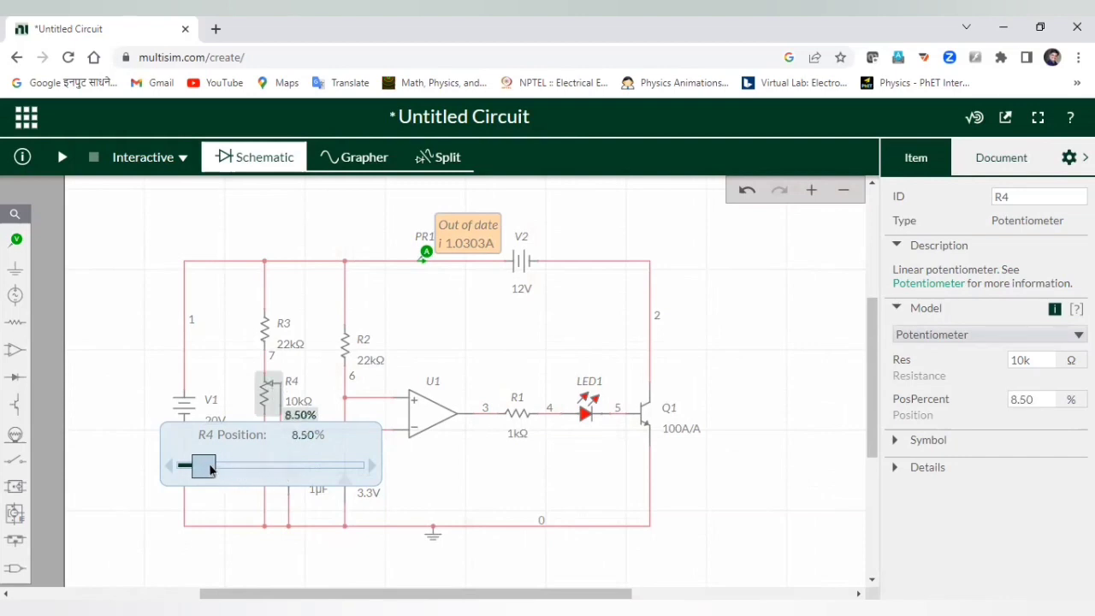
click(62, 157)
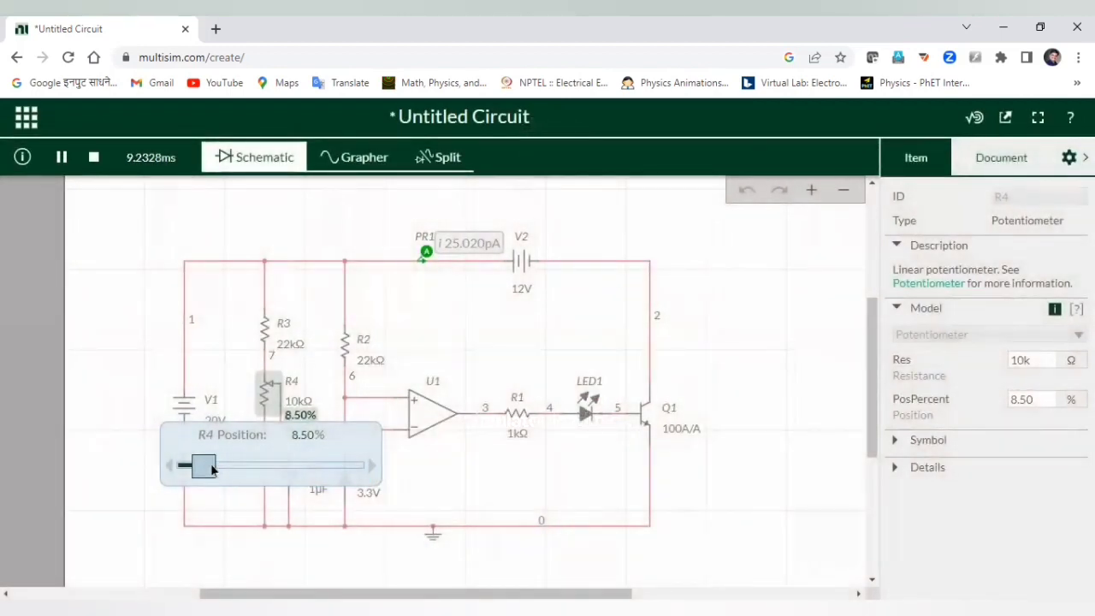
Sweep R4 up to about 57%, then back down through 47.5%, 46.5% and 46.0%.
drag(213, 469, 287, 481)
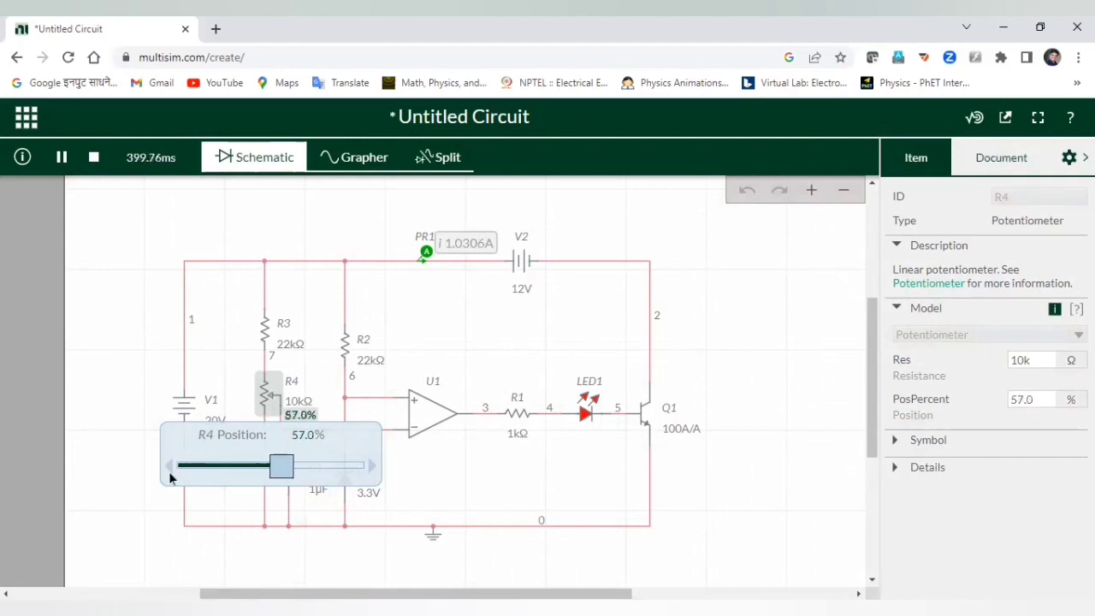
drag(168, 466, 169, 466)
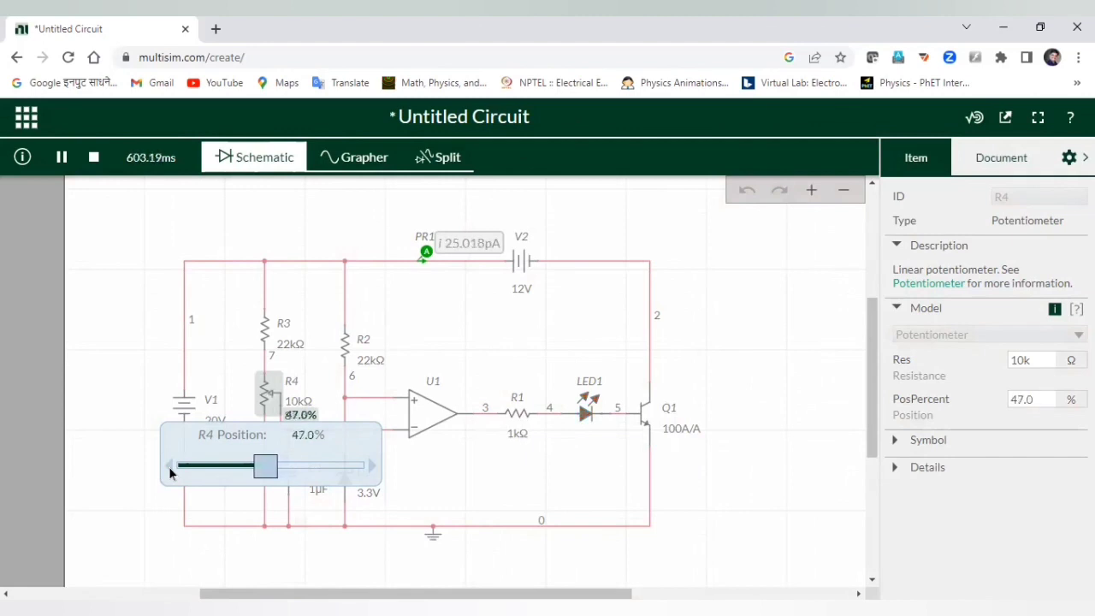
click(373, 466)
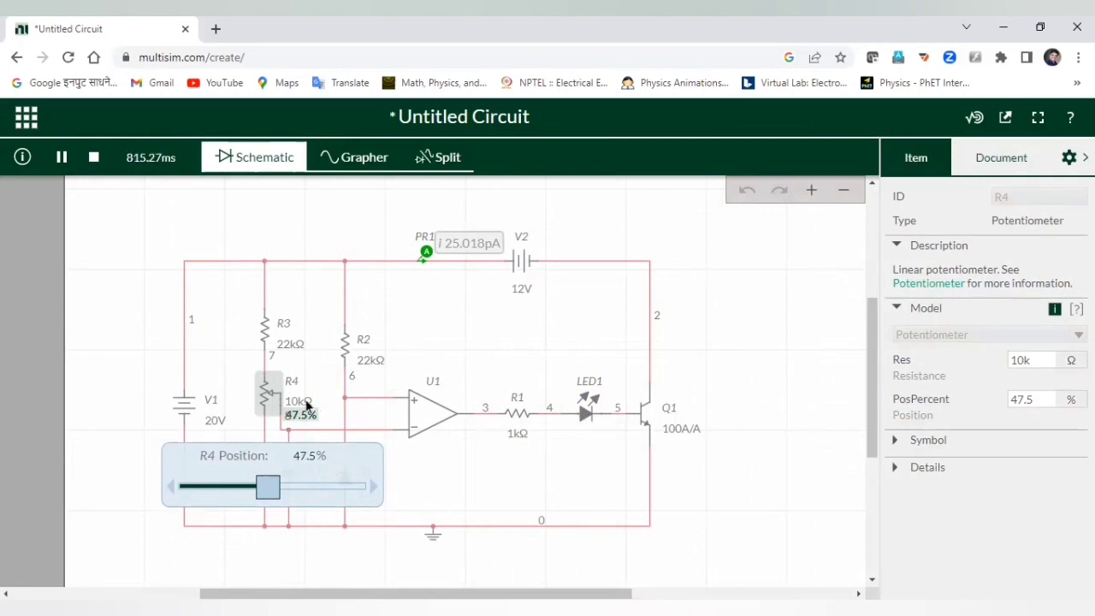
click(172, 487)
click(172, 487)
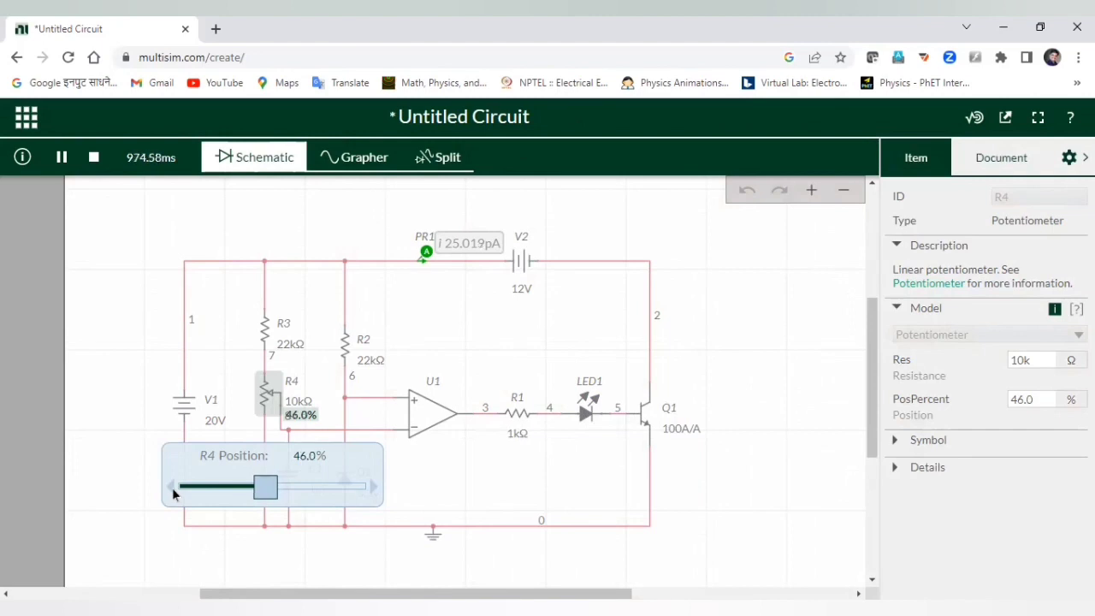
Step R4 up in 0.5% increments from 46.0% to 49.0%.
click(375, 486)
click(373, 486)
click(373, 486)
click(373, 486)
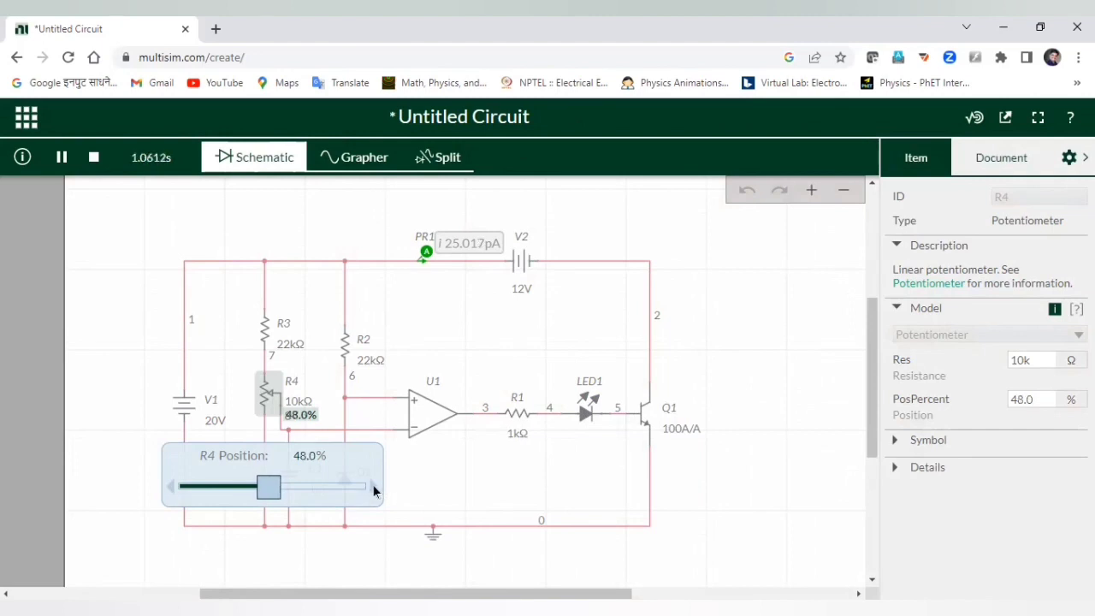
click(373, 486)
click(372, 484)
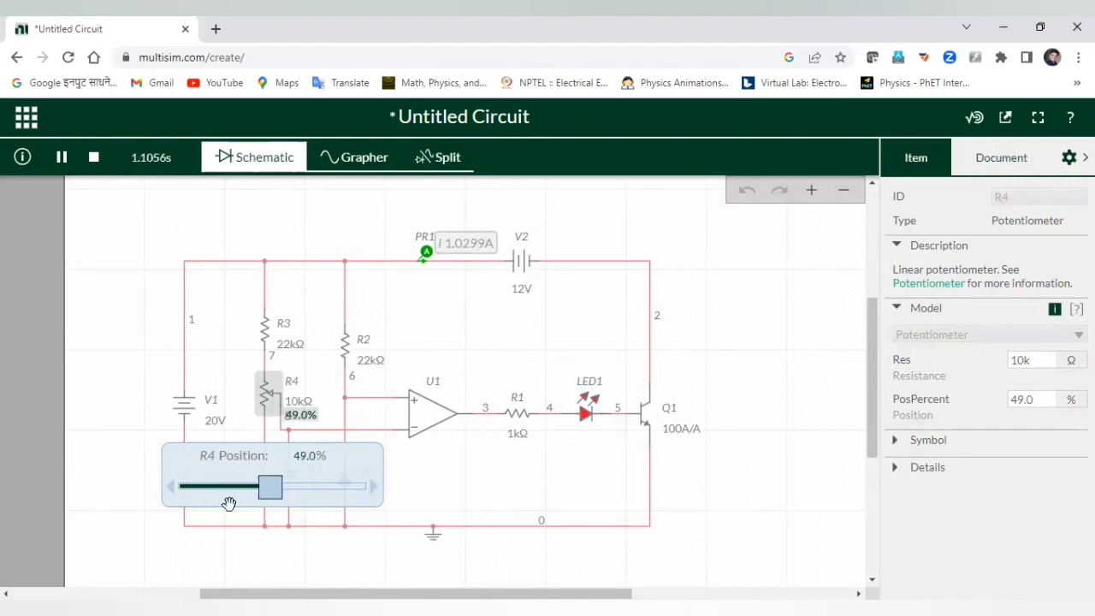
Fine-tune R4 around 48–49%, leaving it at 48.5% with the LED lit, then deselect it.
click(170, 489)
click(170, 490)
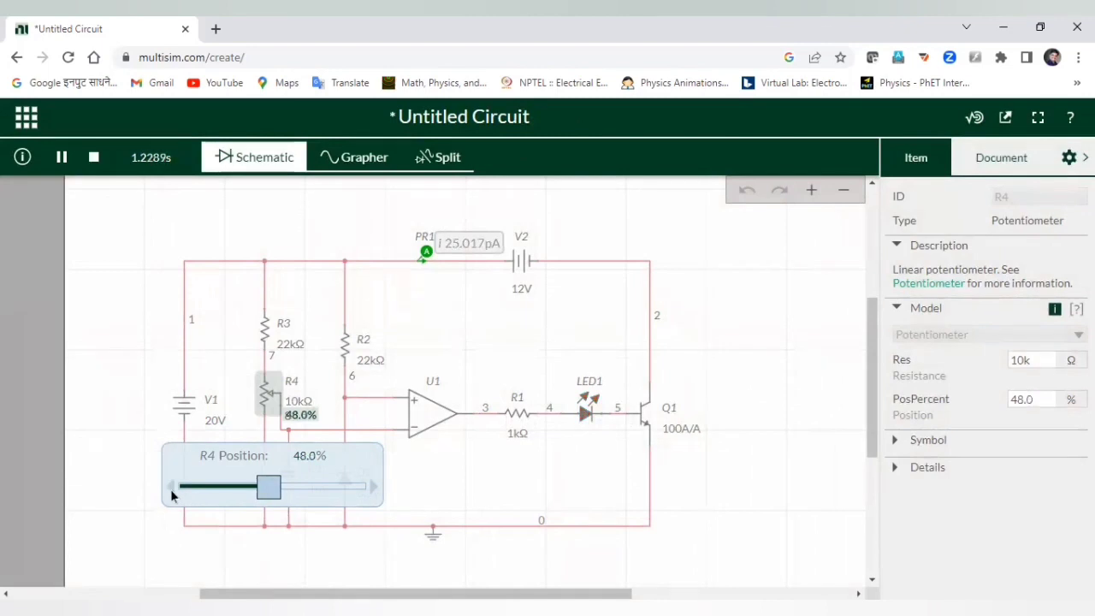
click(170, 489)
click(372, 486)
click(373, 486)
click(372, 489)
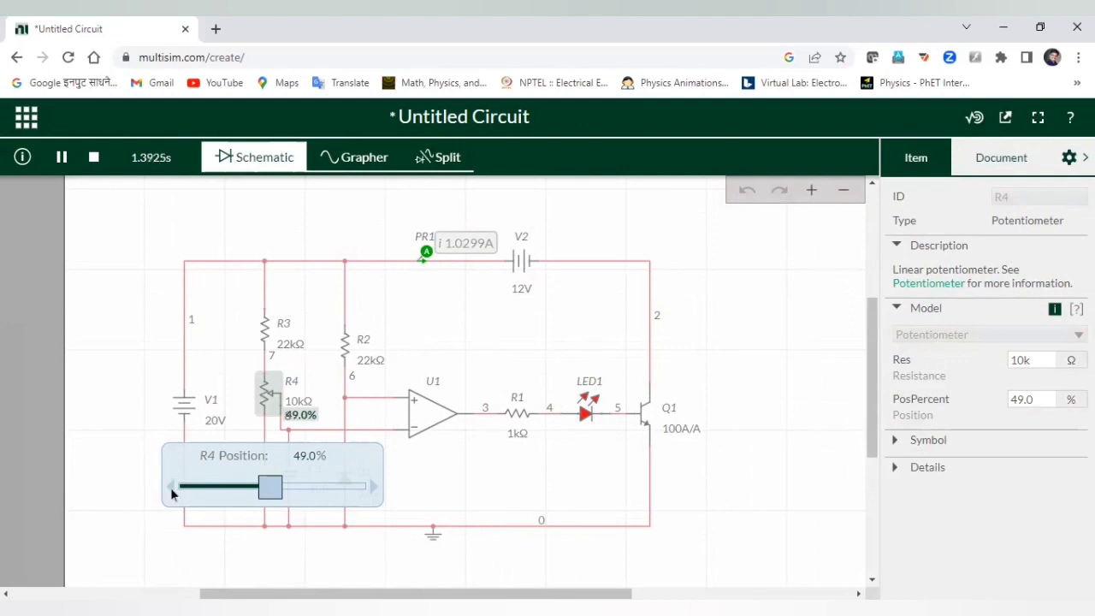
click(171, 489)
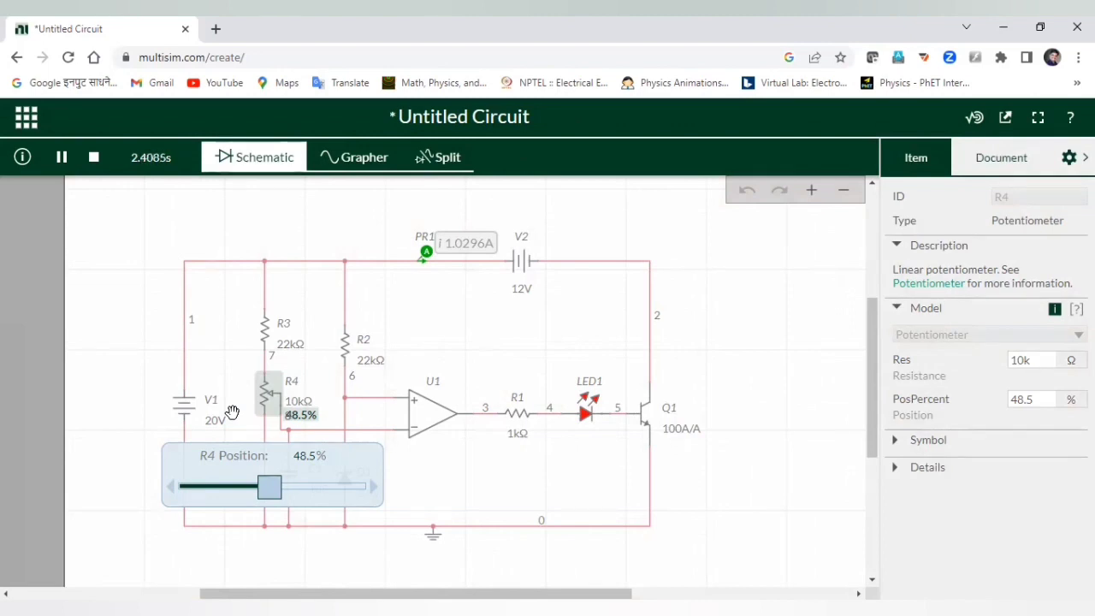
click(678, 312)
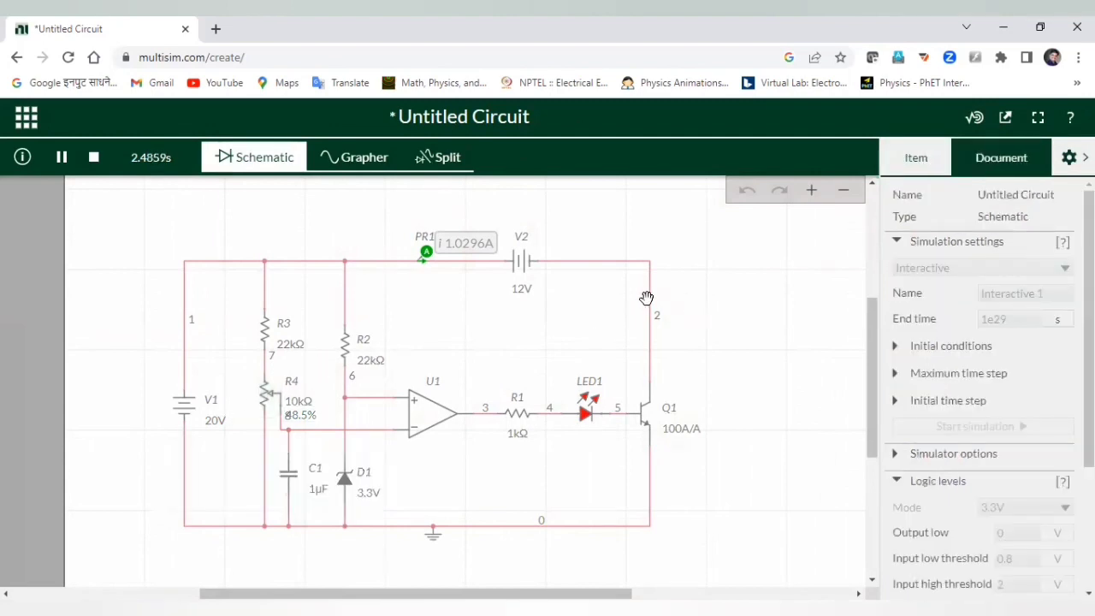